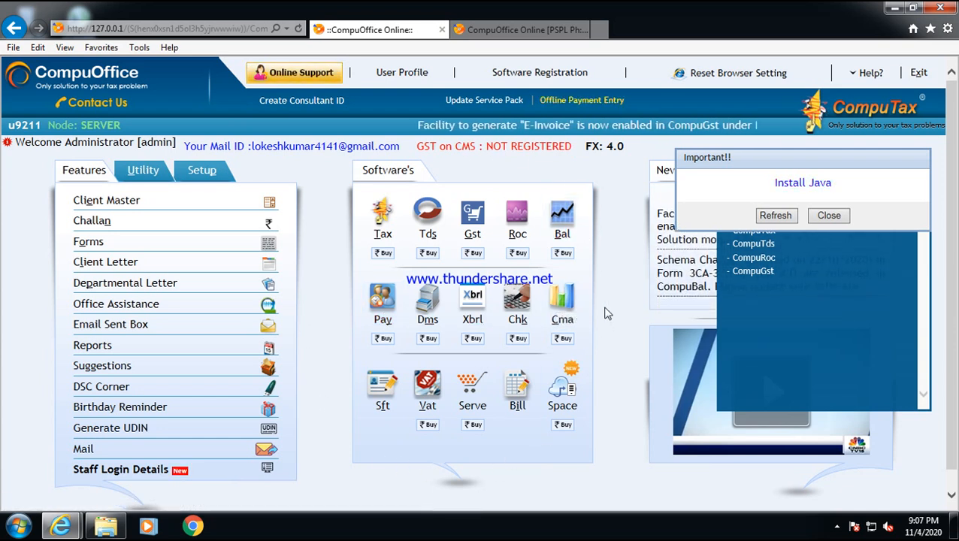
- Open the Tax software without viewing the complaint solution, and check its pending, filed and full client lists
{"action": "left_click", "coordinate": [382, 234]}
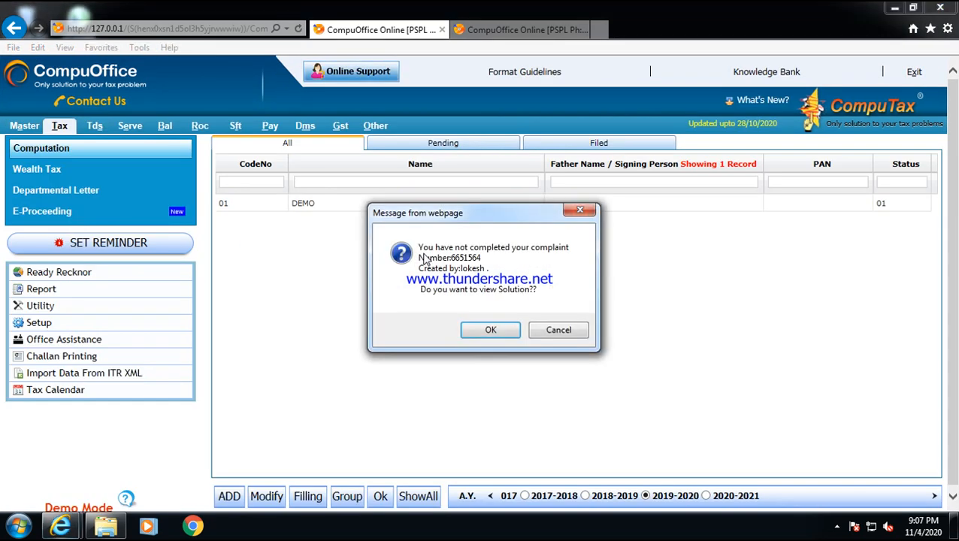
{"action": "left_click", "coordinate": [558, 330]}
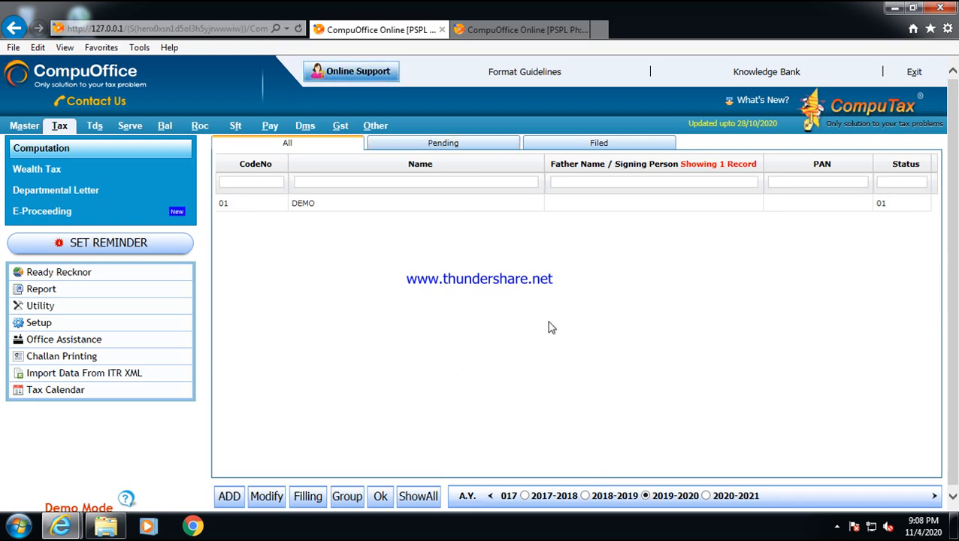
{"action": "left_click", "coordinate": [430, 144]}
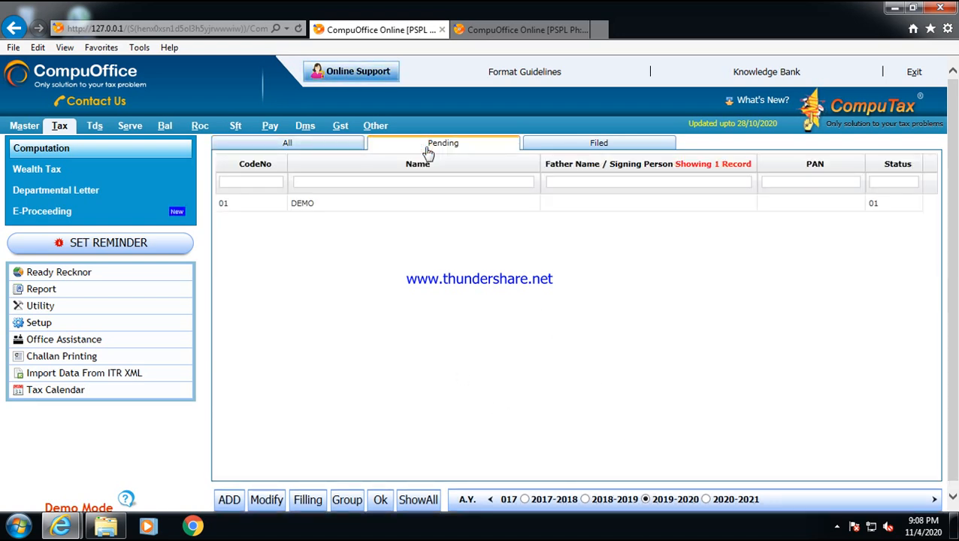
{"action": "left_click", "coordinate": [562, 148]}
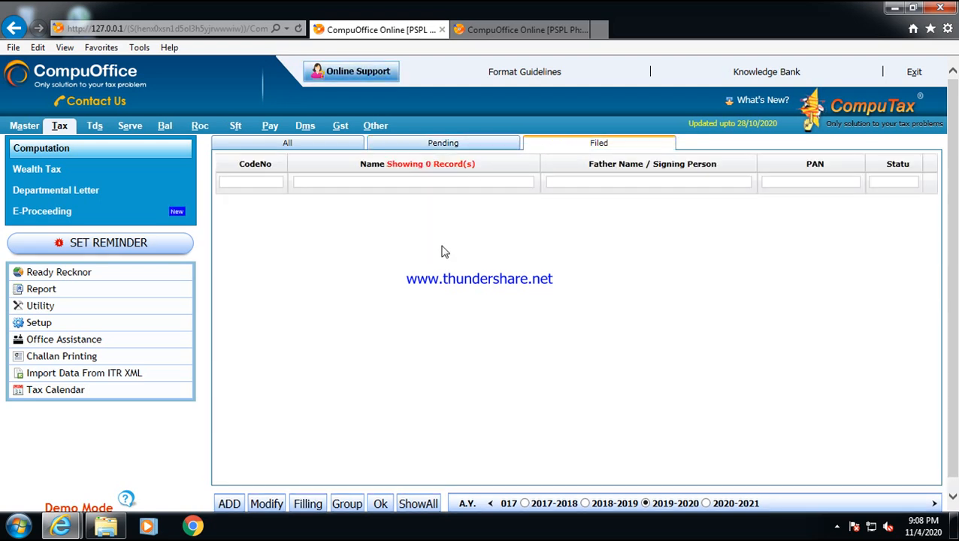
{"action": "left_click", "coordinate": [307, 149]}
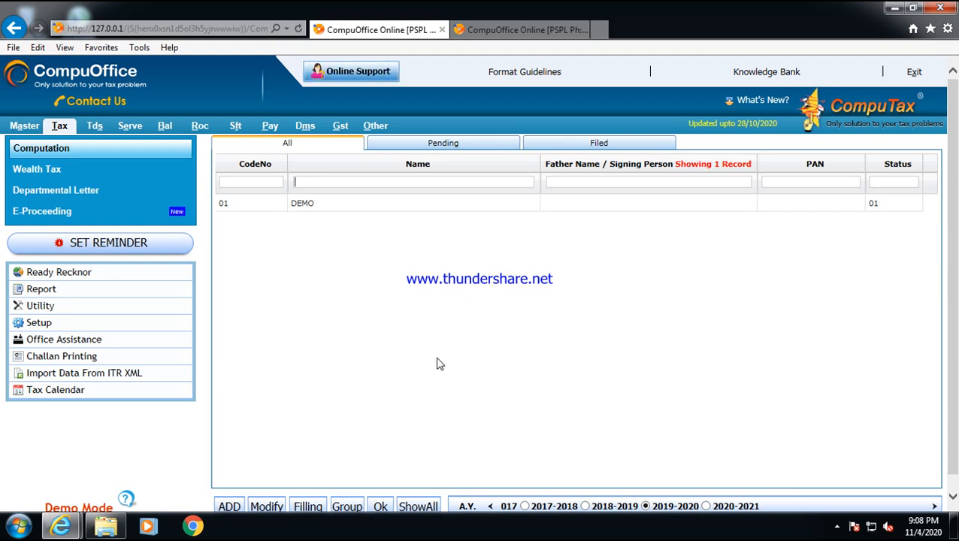
{"action": "scroll", "coordinate": [444, 362], "scroll_direction": "down", "scroll_amount": 1}
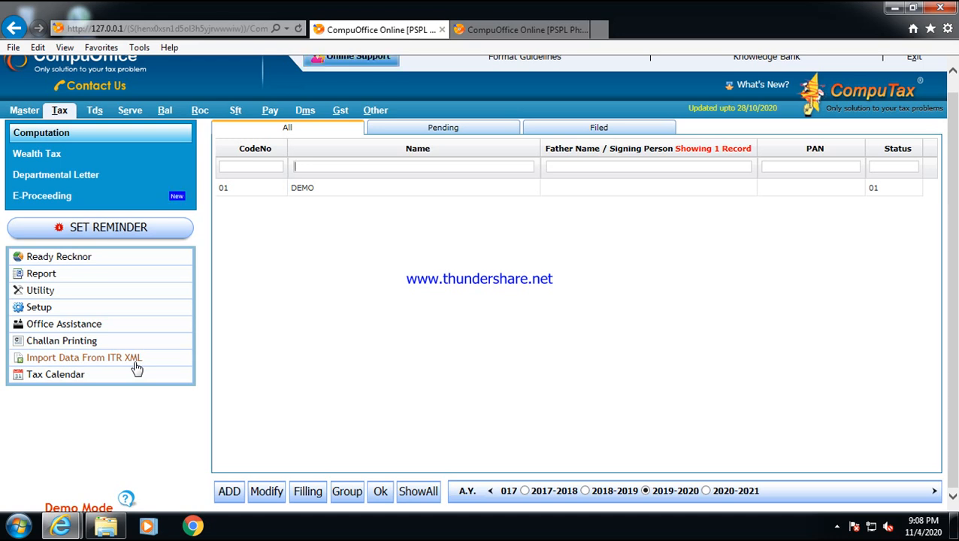
- Look at the page for importing master data from ITR XML and leave it without importing anything
{"action": "left_click", "coordinate": [62, 358]}
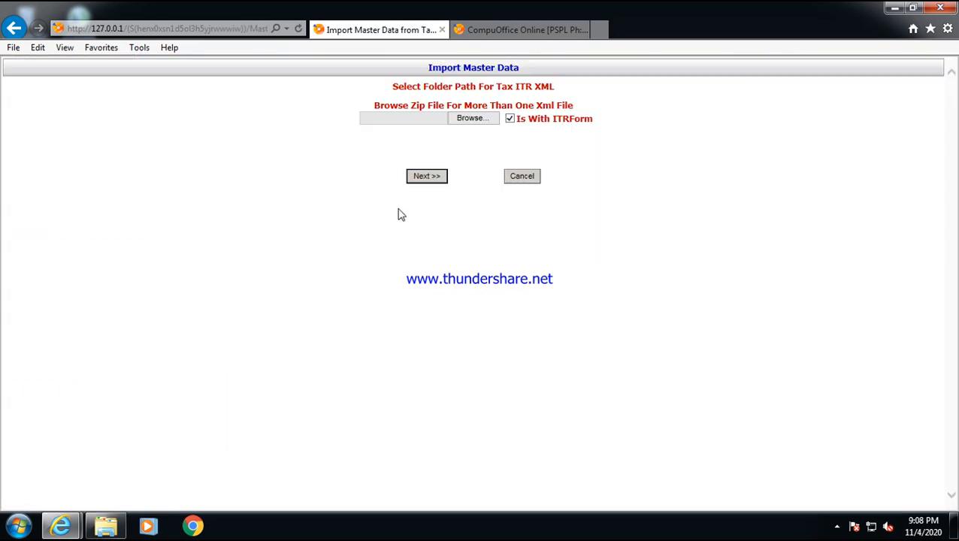
{"action": "left_click", "coordinate": [521, 177]}
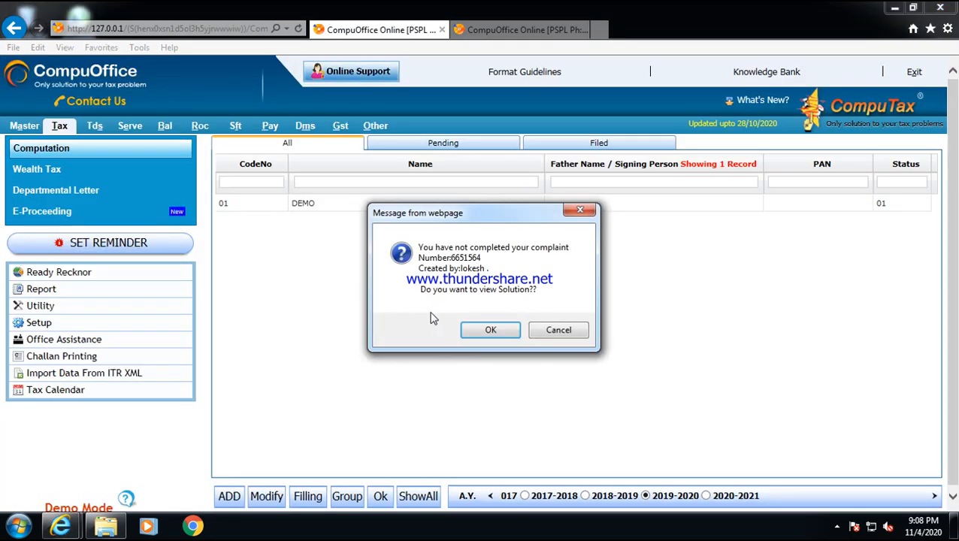
{"action": "left_click", "coordinate": [579, 209]}
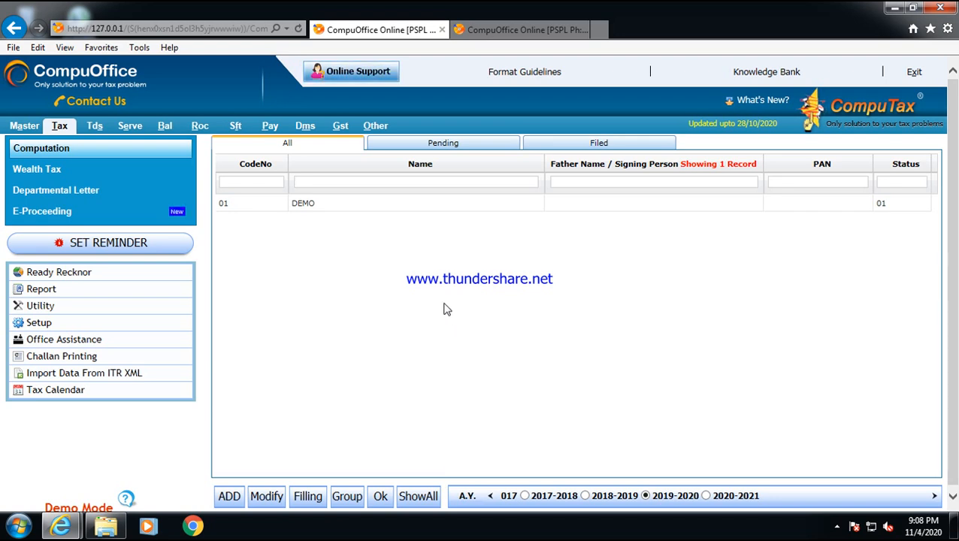
- Add a new client with Individual status, entering Demo02 as the first name and Male as the sex
{"action": "left_click", "coordinate": [228, 497]}
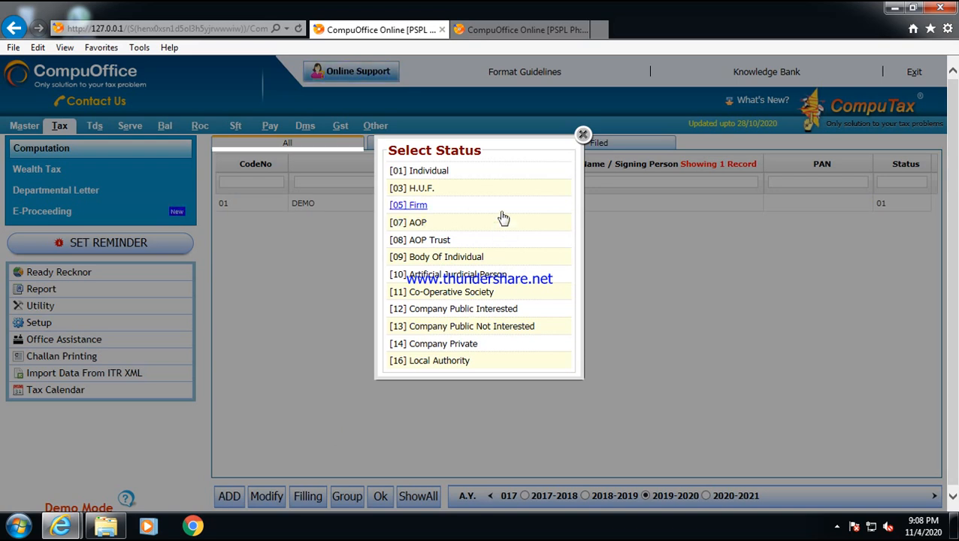
{"action": "left_click", "coordinate": [427, 172]}
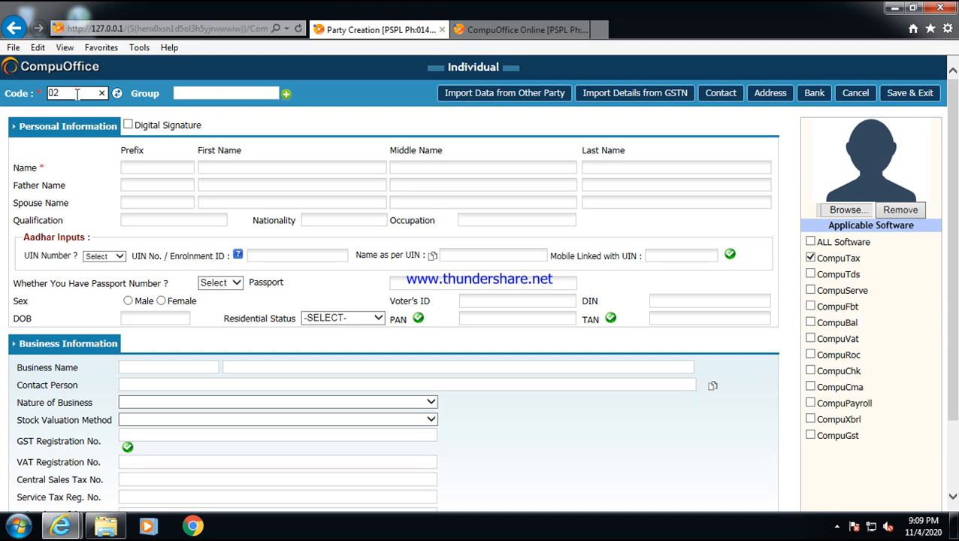
{"action": "left_click", "coordinate": [222, 168]}
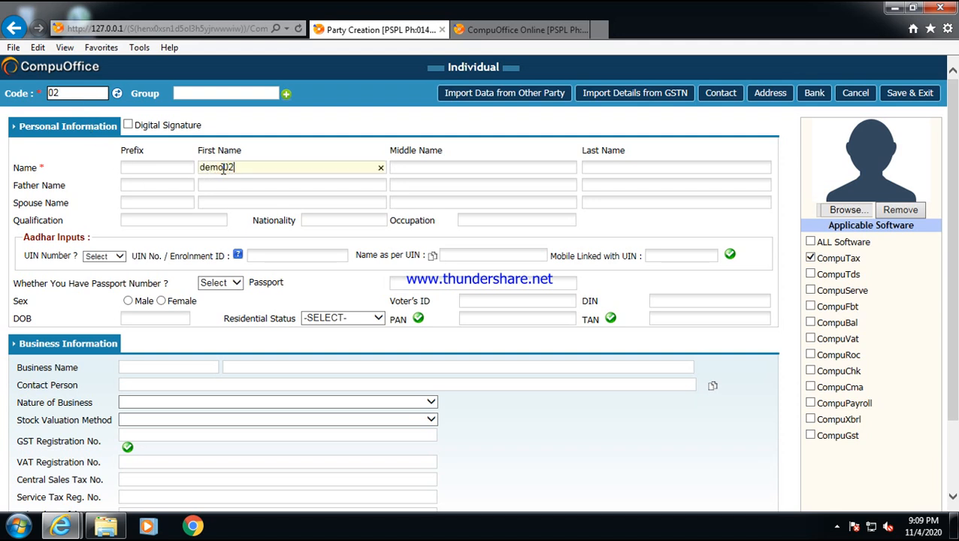
{"action": "left_click", "coordinate": [127, 300]}
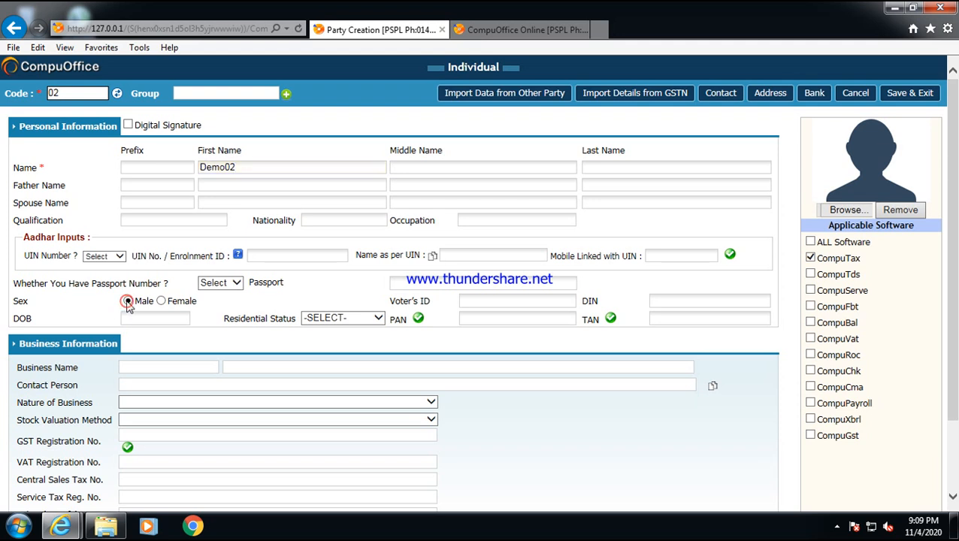
{"action": "scroll", "coordinate": [149, 314], "scroll_direction": "down", "scroll_amount": 3}
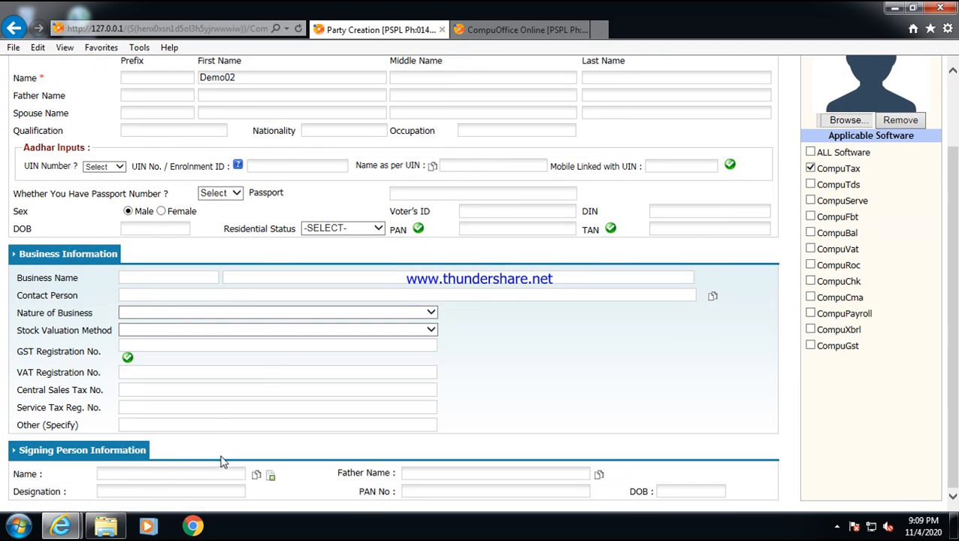
{"action": "scroll", "coordinate": [373, 456], "scroll_direction": "up", "scroll_amount": 3}
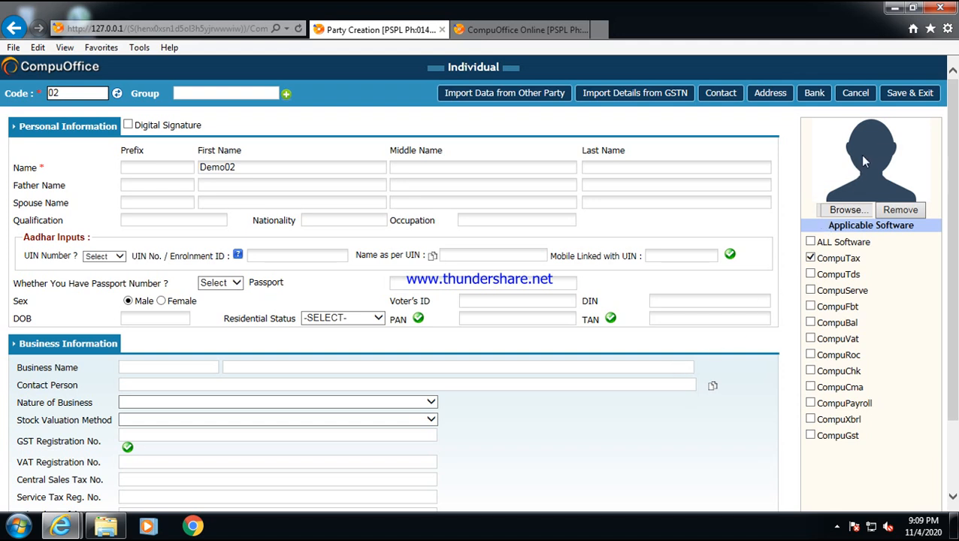
- Examine the new client's contact, address and bank detail forms, including the available address types, without entering data
{"action": "left_click", "coordinate": [720, 95]}
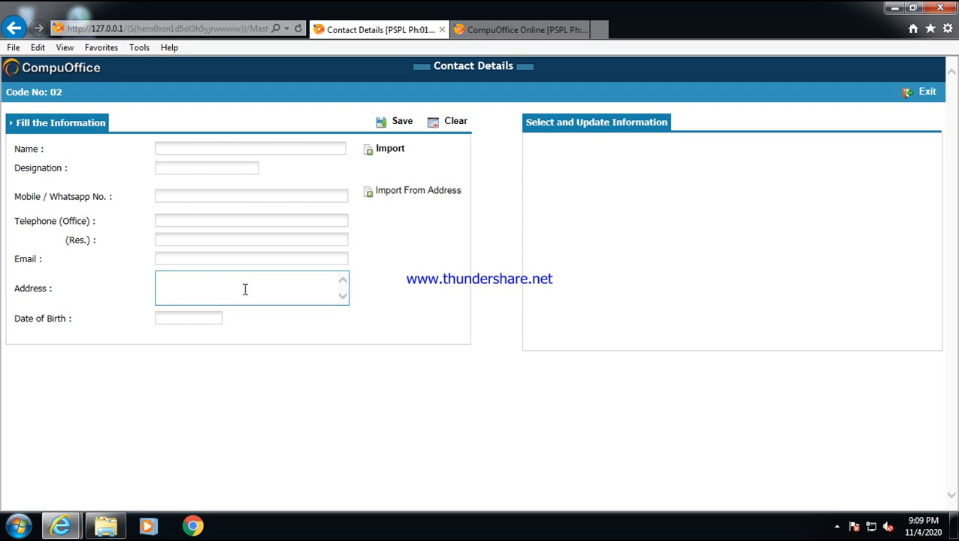
{"action": "left_click", "coordinate": [918, 93]}
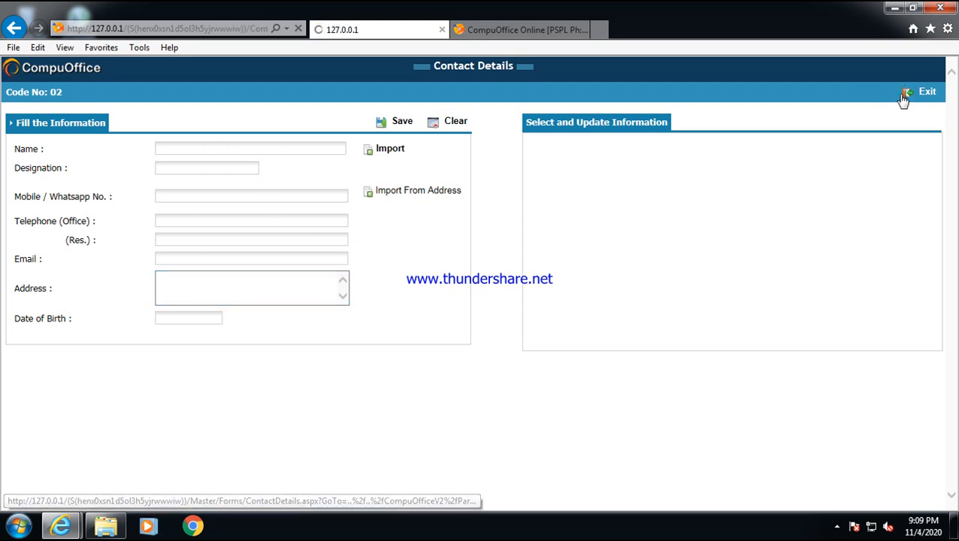
{"action": "left_click", "coordinate": [769, 92]}
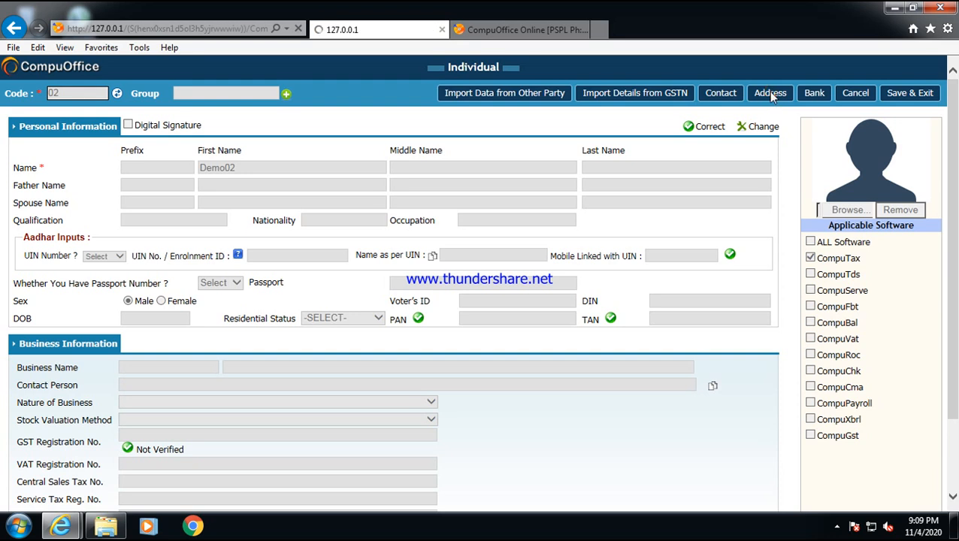
{"action": "left_click", "coordinate": [239, 155]}
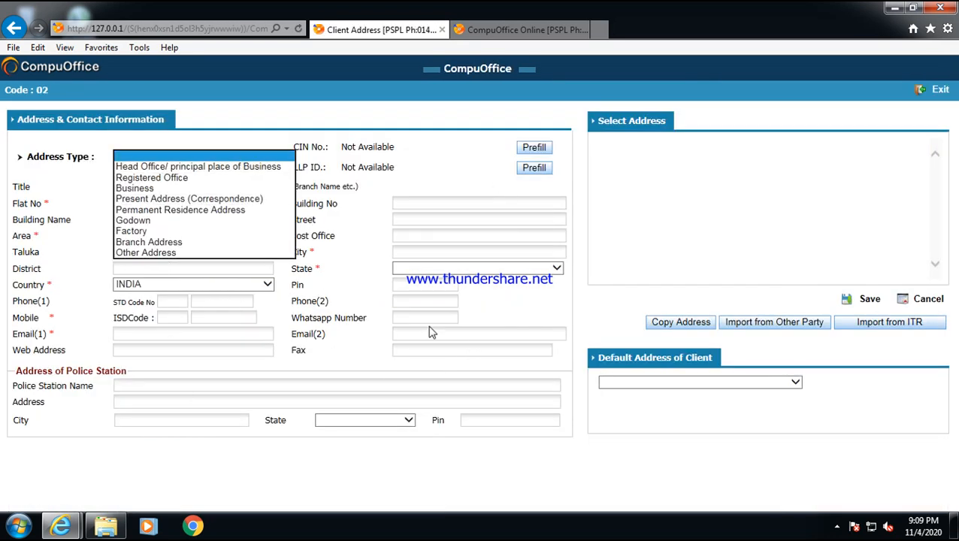
{"action": "left_click", "coordinate": [363, 263]}
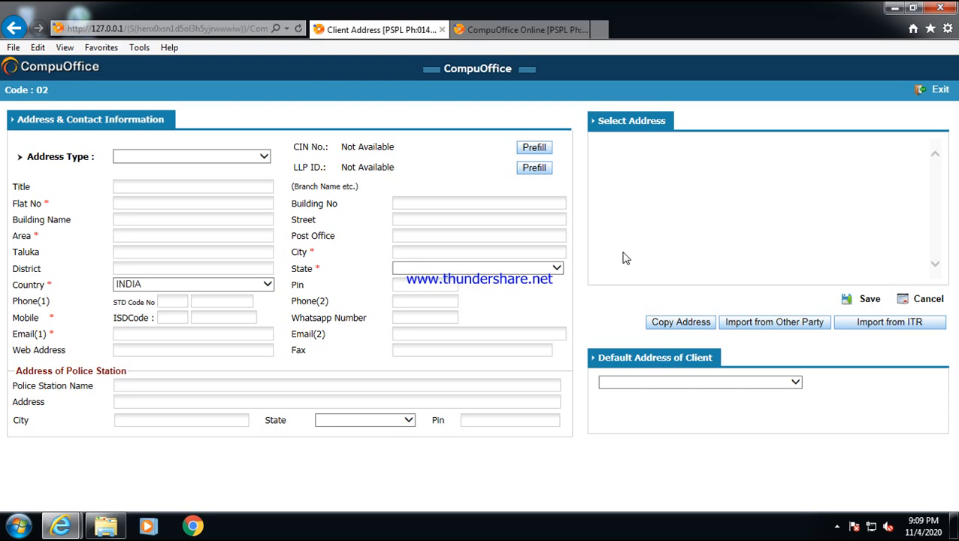
{"action": "left_click", "coordinate": [936, 90]}
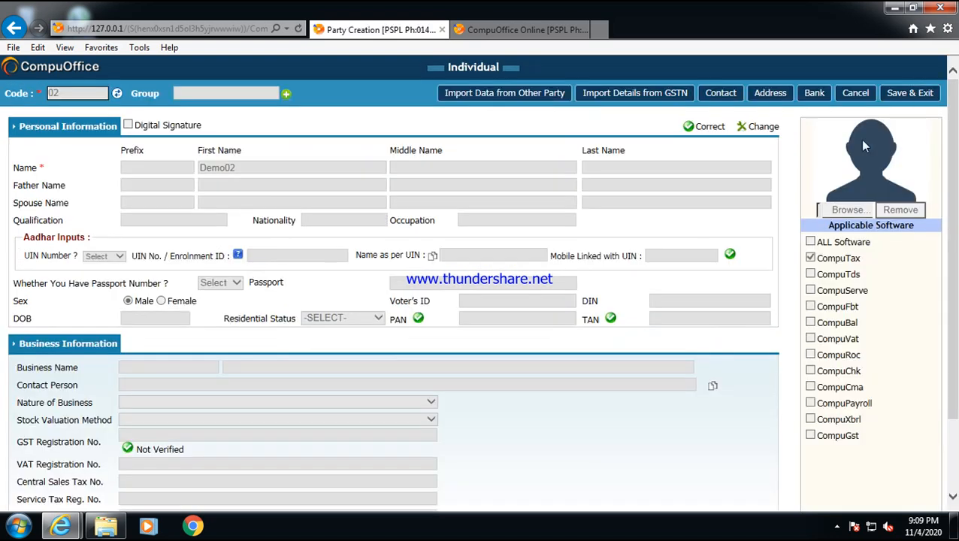
{"action": "left_click", "coordinate": [811, 94]}
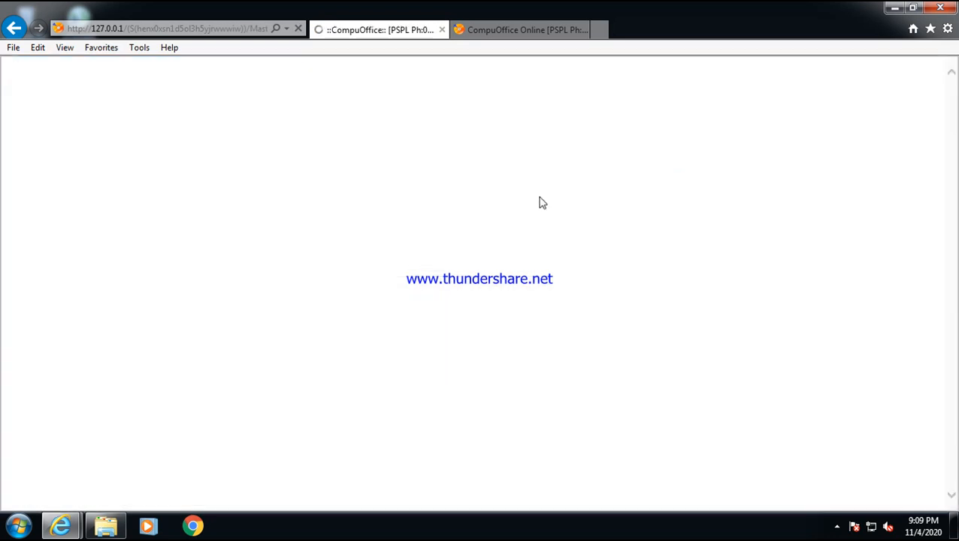
{"action": "left_click", "coordinate": [312, 118]}
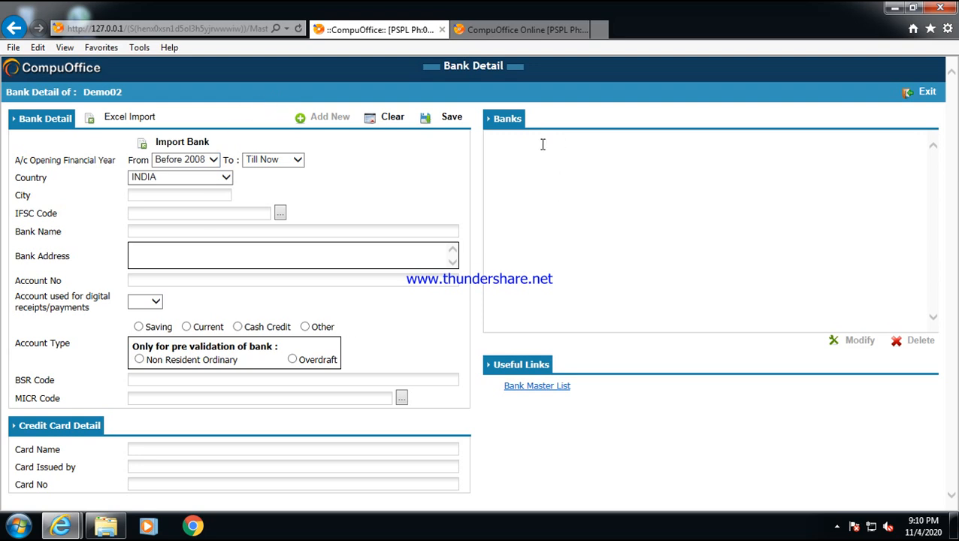
{"action": "left_click", "coordinate": [914, 93]}
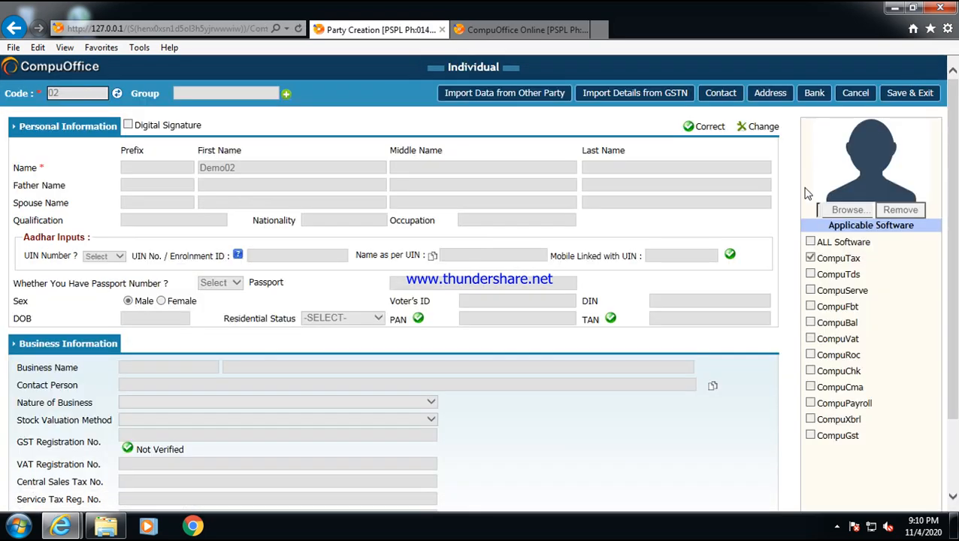
- Save the Demo02 client and return to the client list, dismissing the complaint message
{"action": "left_click", "coordinate": [908, 94]}
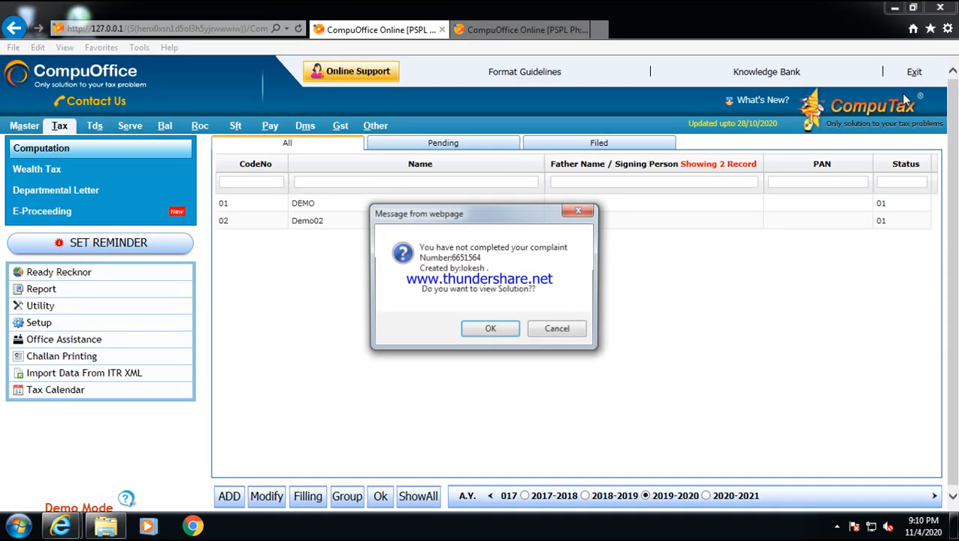
{"action": "left_click", "coordinate": [576, 211]}
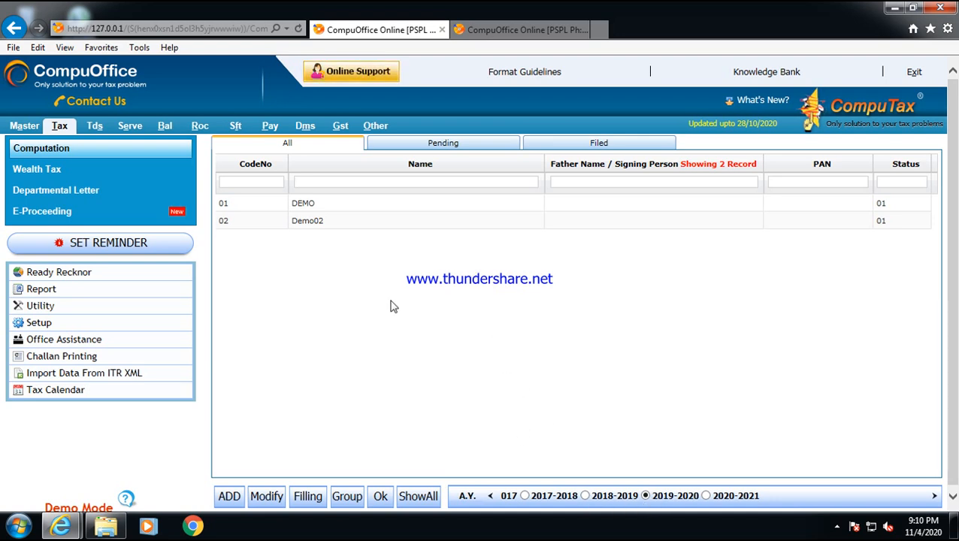
- Open the DEMO client's tax computation, keeping assessment year 2019-2020, and look over the available years and income heads
{"action": "left_click", "coordinate": [313, 208]}
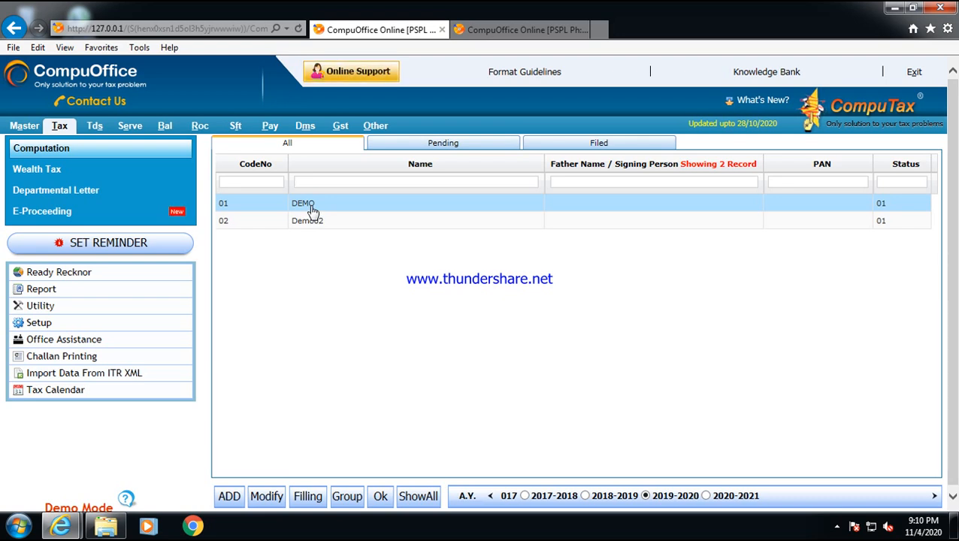
{"action": "double_click", "coordinate": [312, 209]}
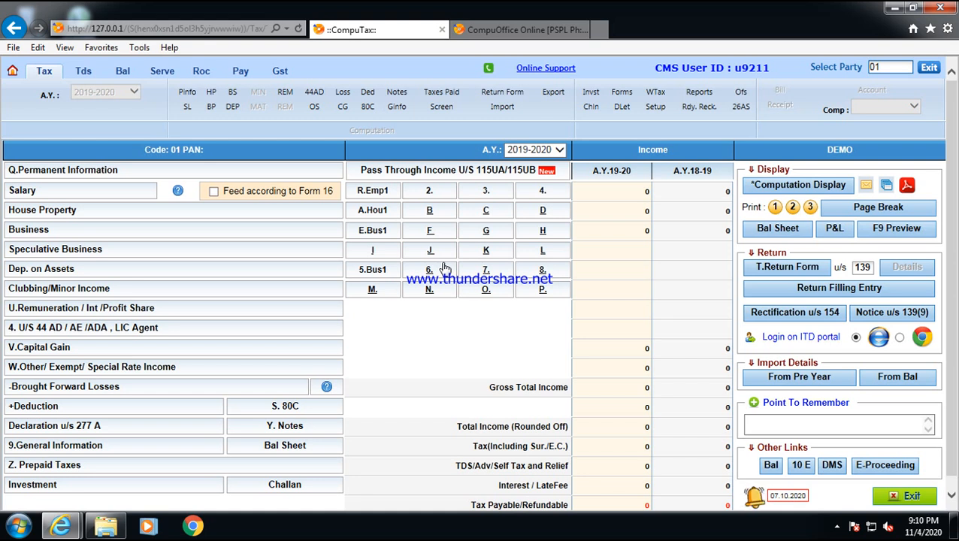
{"action": "left_click", "coordinate": [555, 151]}
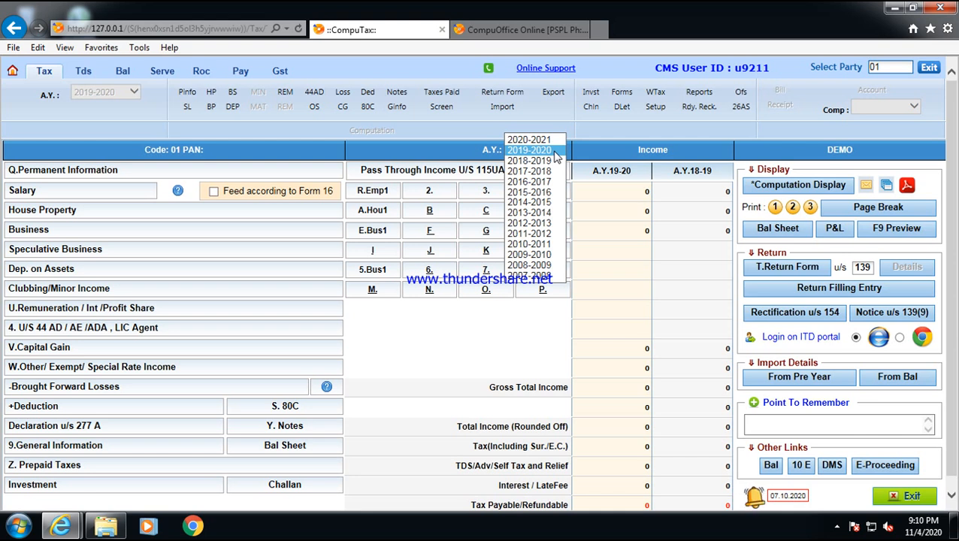
{"action": "left_click", "coordinate": [466, 376]}
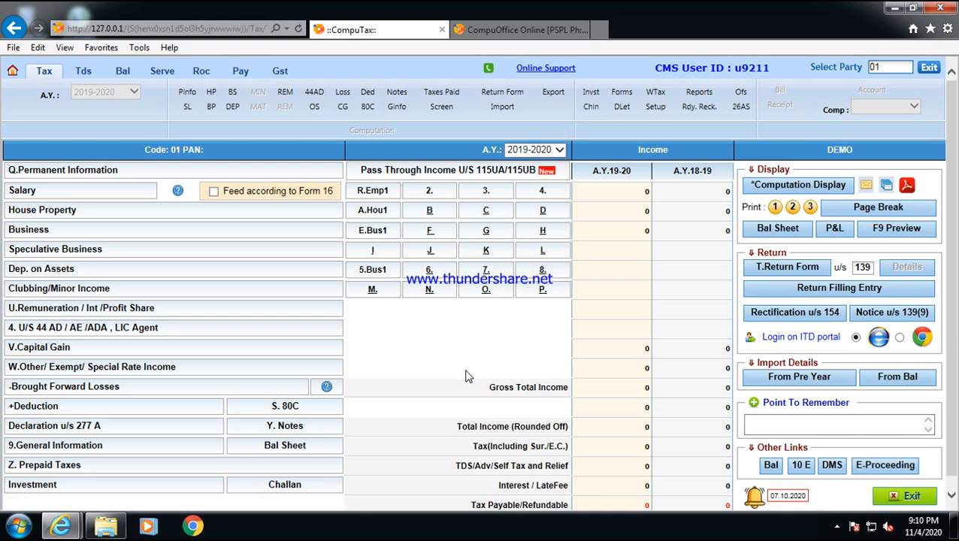
{"action": "scroll", "coordinate": [445, 371], "scroll_direction": "down", "scroll_amount": 1}
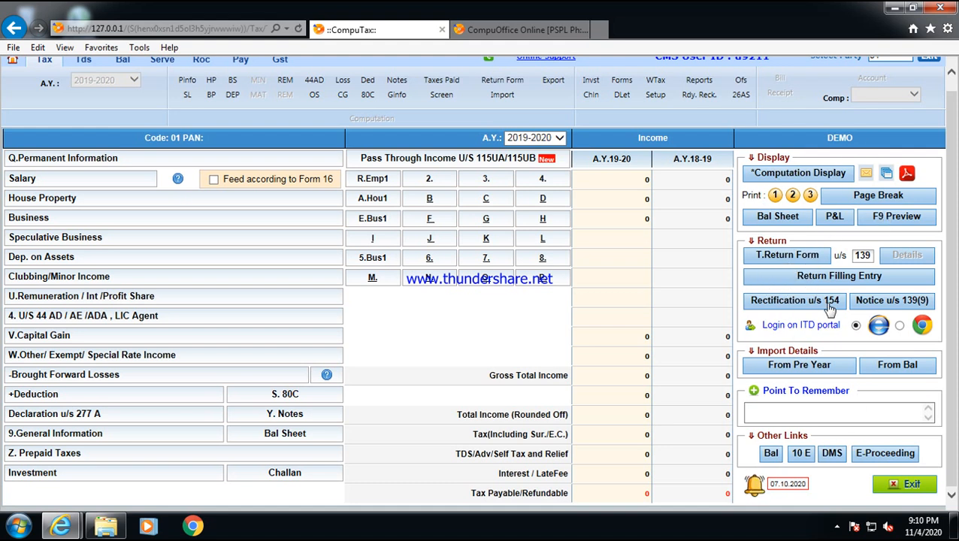
{"action": "scroll", "coordinate": [830, 308], "scroll_direction": "up", "scroll_amount": 1}
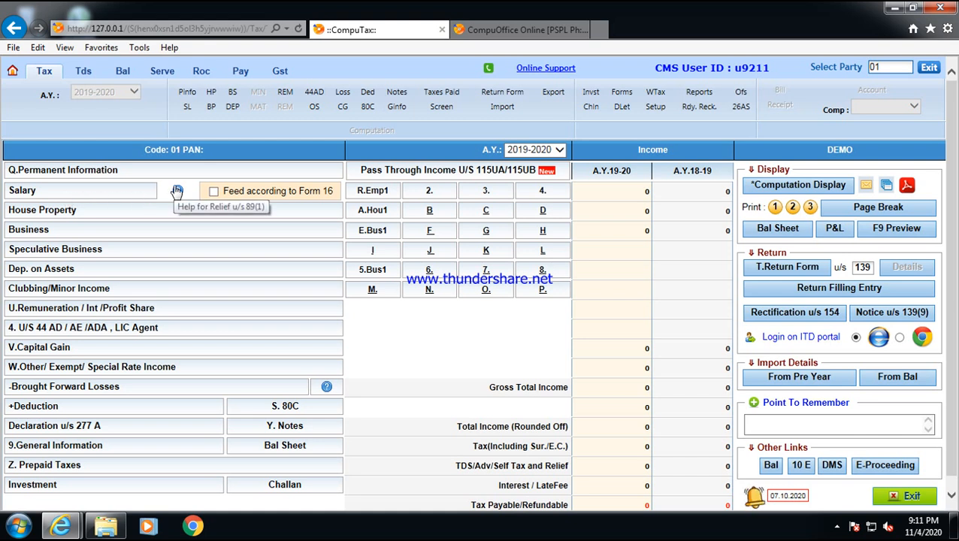
- Enable feeding the salary according to Form 16, accept erasing existing salary data, and look over the Form 16 (Part B) salary form
{"action": "left_click", "coordinate": [213, 191]}
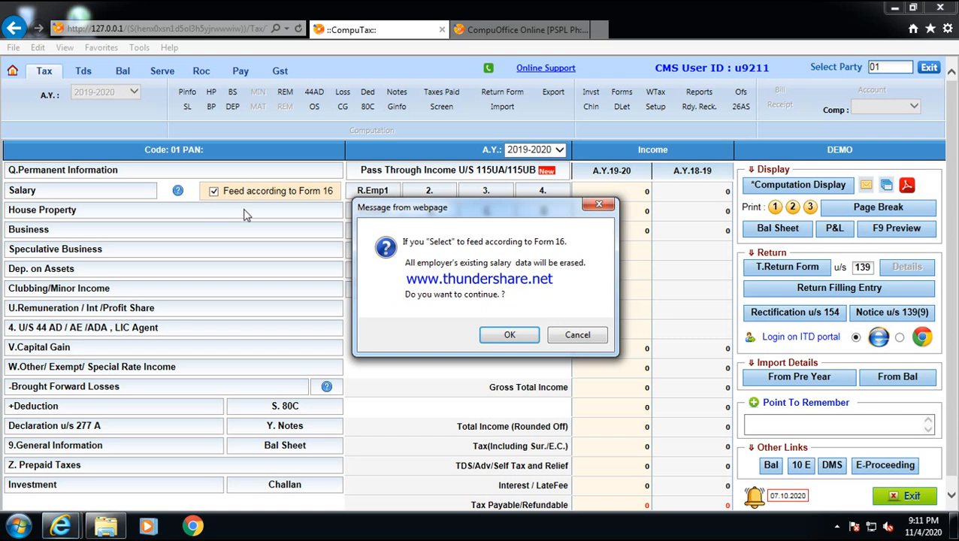
{"action": "left_click", "coordinate": [527, 340]}
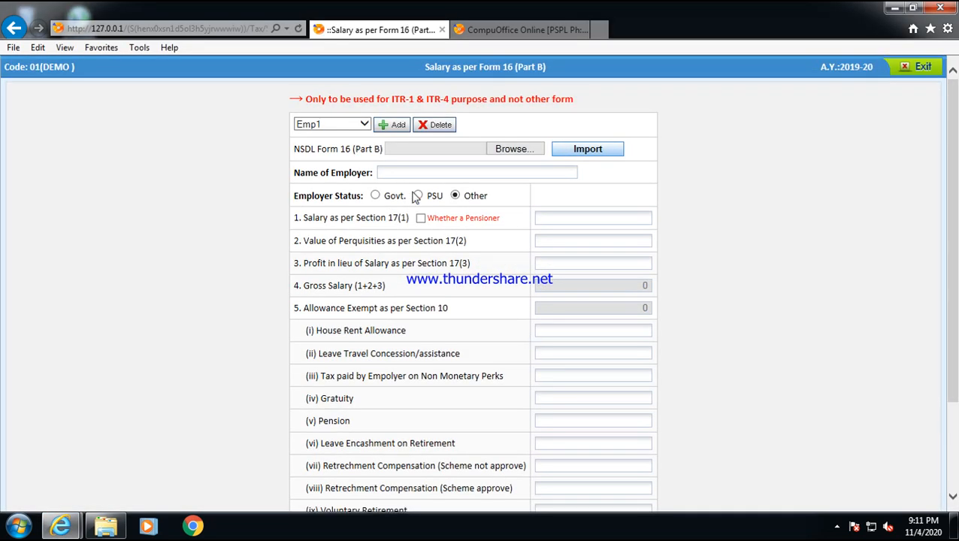
{"action": "scroll", "coordinate": [427, 191], "scroll_direction": "down", "scroll_amount": 1}
{"action": "scroll", "coordinate": [433, 203], "scroll_direction": "up", "scroll_amount": 1}
{"action": "scroll", "coordinate": [513, 215], "scroll_direction": "down", "scroll_amount": 1}
{"action": "scroll", "coordinate": [553, 235], "scroll_direction": "up", "scroll_amount": 1}
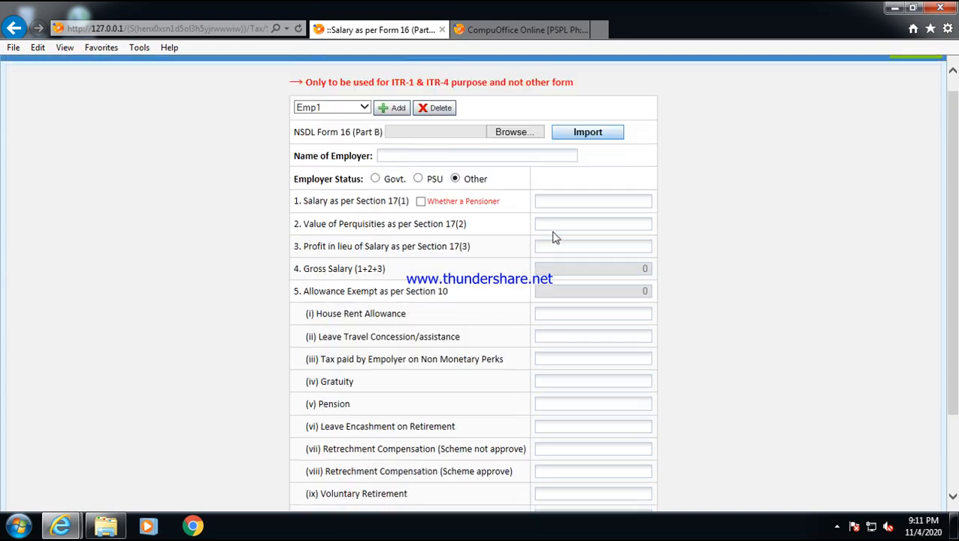
- Leave the Form 16 (Part B) form without entries and disable feeding the salary according to Form 16, accepting the confirmation
{"action": "scroll", "coordinate": [597, 366], "scroll_direction": "down", "scroll_amount": 2}
{"action": "scroll", "coordinate": [591, 398], "scroll_direction": "up", "scroll_amount": 2}
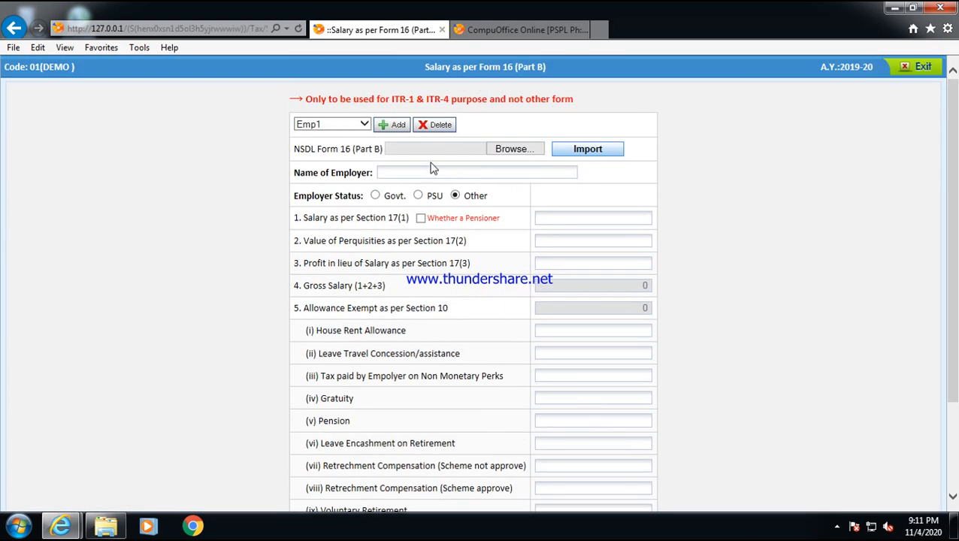
{"action": "left_click", "coordinate": [915, 66]}
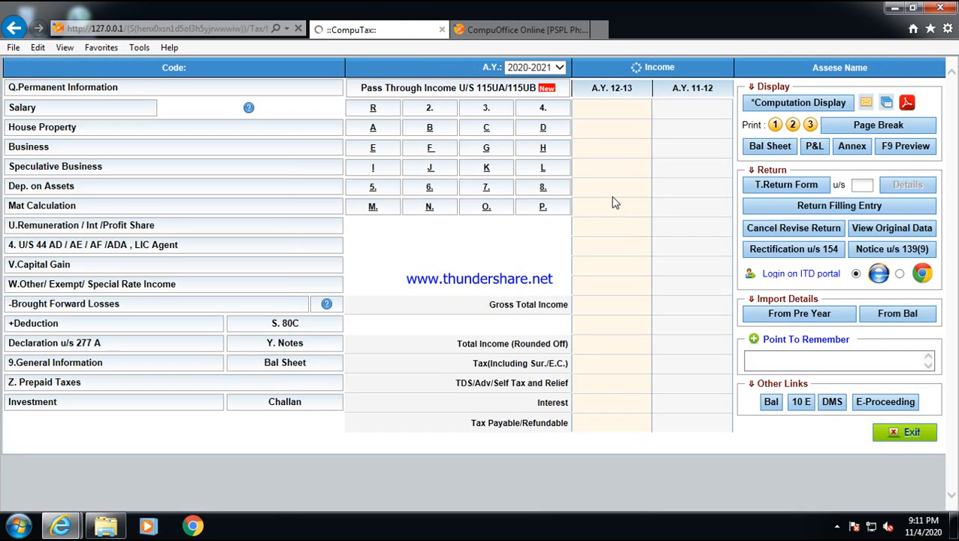
{"action": "left_click", "coordinate": [213, 191]}
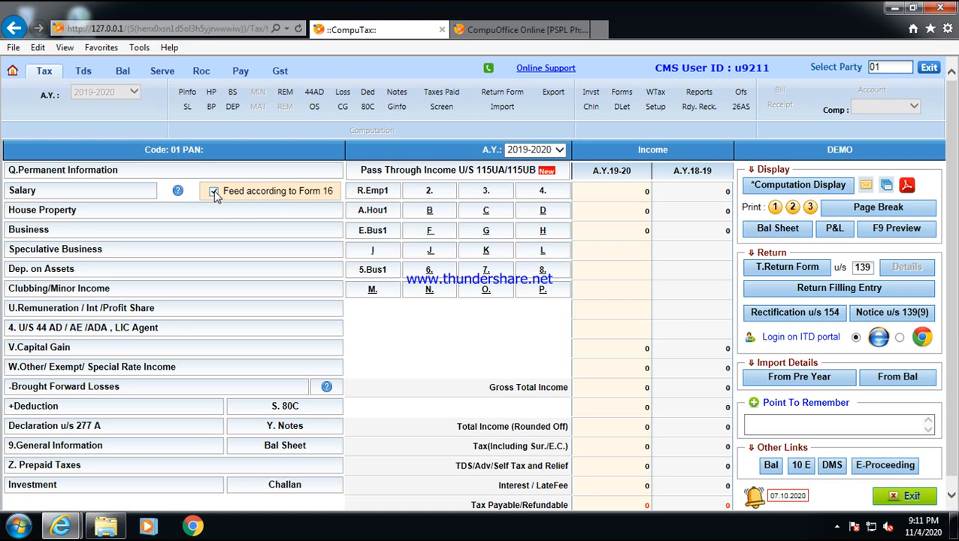
{"action": "left_click", "coordinate": [502, 334]}
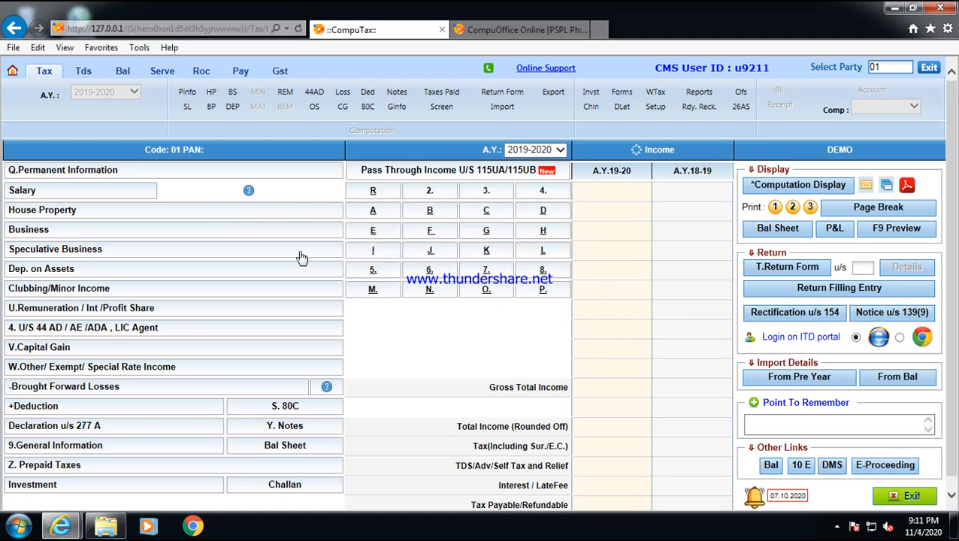
- Open the detailed salary form and enter the first employer's basic pay by month, repeating 55000 from April to March
{"action": "left_click", "coordinate": [47, 191]}
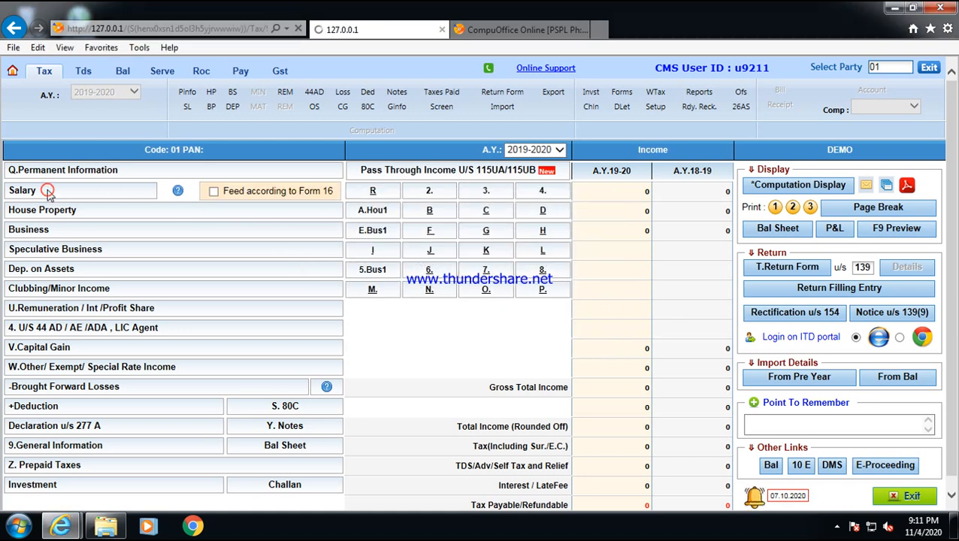
{"action": "scroll", "coordinate": [330, 231], "scroll_direction": "down", "scroll_amount": 1}
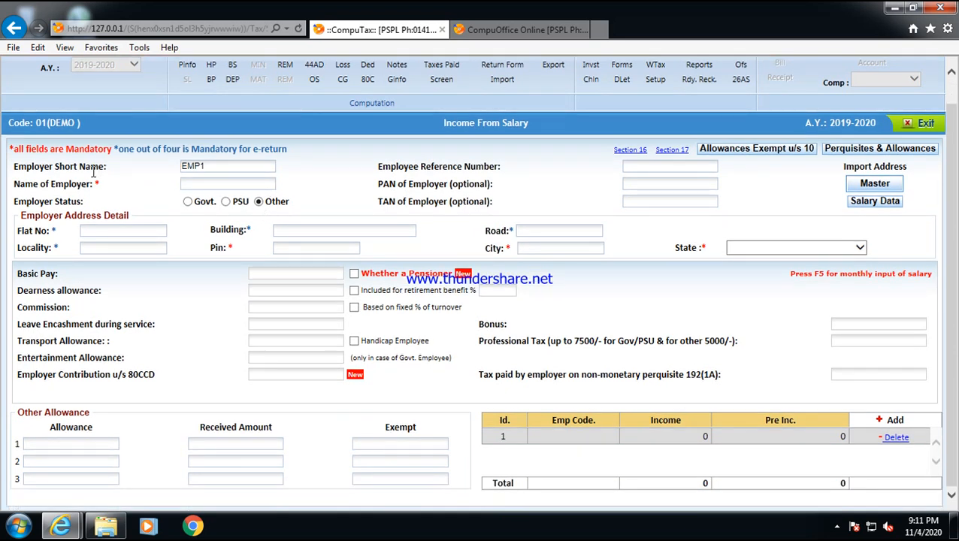
{"action": "left_click_drag", "start_coordinate": [97, 183], "coordinate": [105, 181]}
{"action": "left_click", "coordinate": [199, 186]}
{"action": "left_click", "coordinate": [197, 181]}
{"action": "left_click", "coordinate": [295, 272]}
{"action": "key", "text": "F5"}
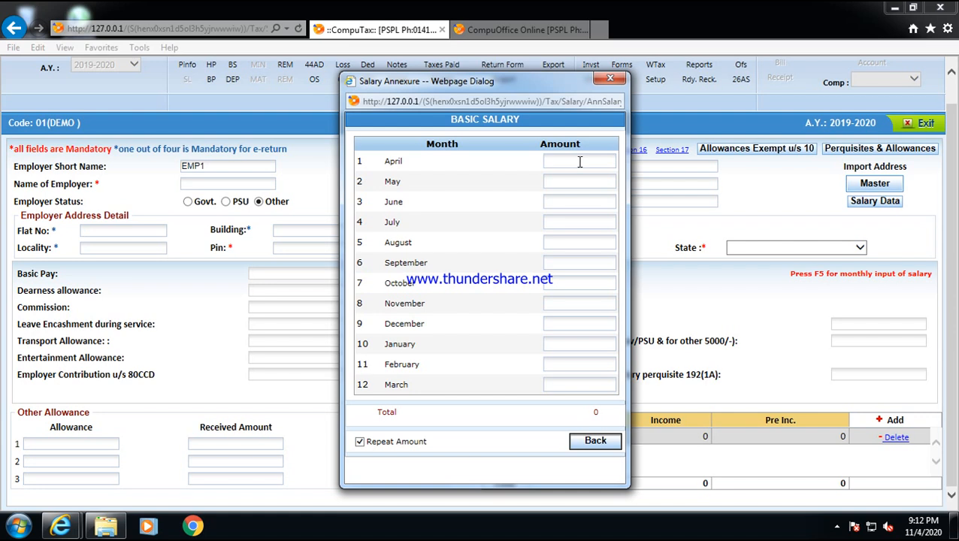
{"action": "type", "text": "55000"}
{"action": "key", "text": "Tab"}
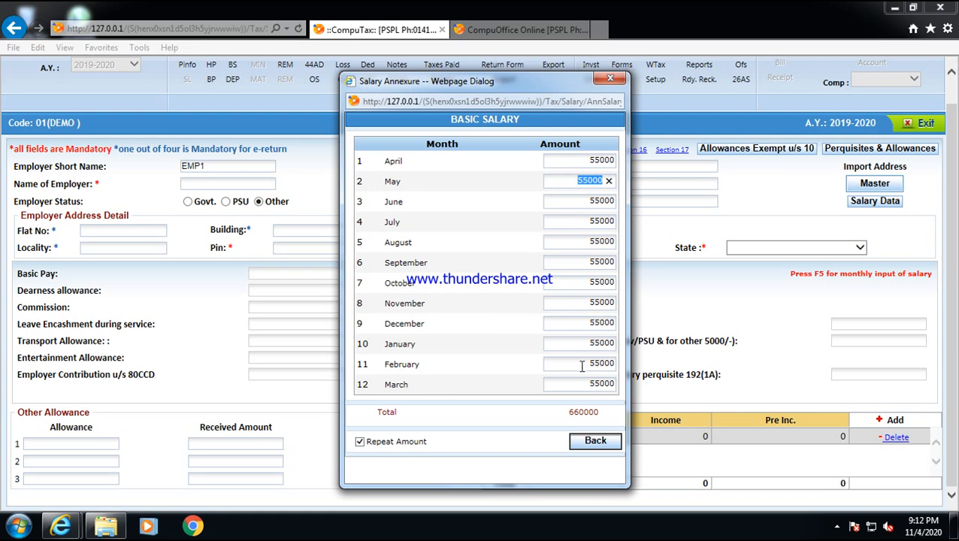
{"action": "left_click", "coordinate": [593, 441]}
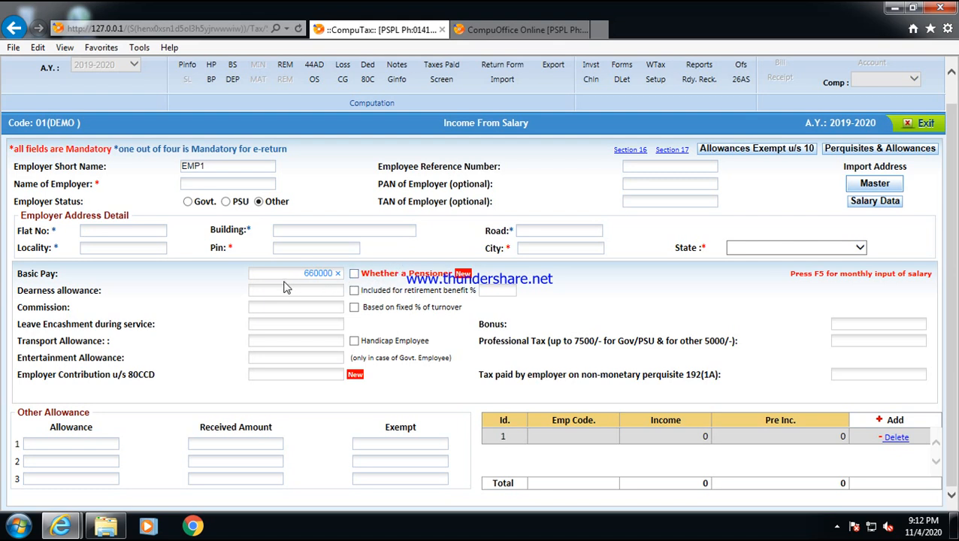
{"action": "left_click", "coordinate": [223, 277]}
{"action": "triple_click", "coordinate": [204, 277]}
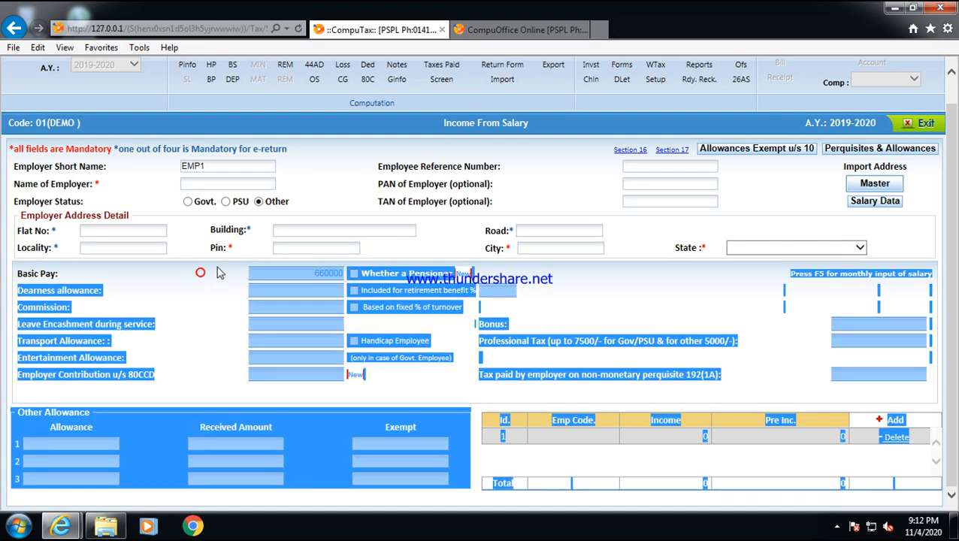
{"action": "left_click", "coordinate": [206, 280]}
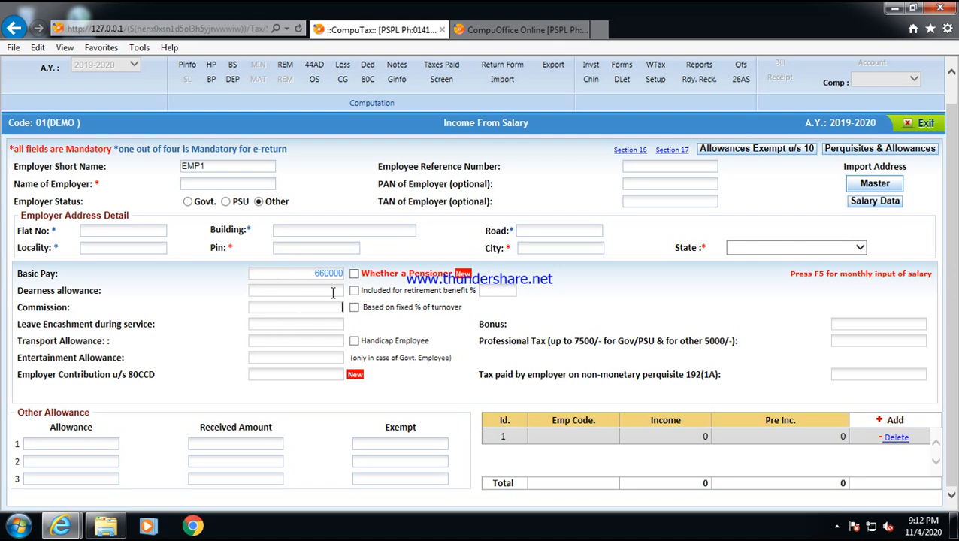
- Look over the perquisites and allowances and the H.R.A. entry form, dismissing the missing employer details message, and return to the salary form
{"action": "left_click", "coordinate": [847, 147]}
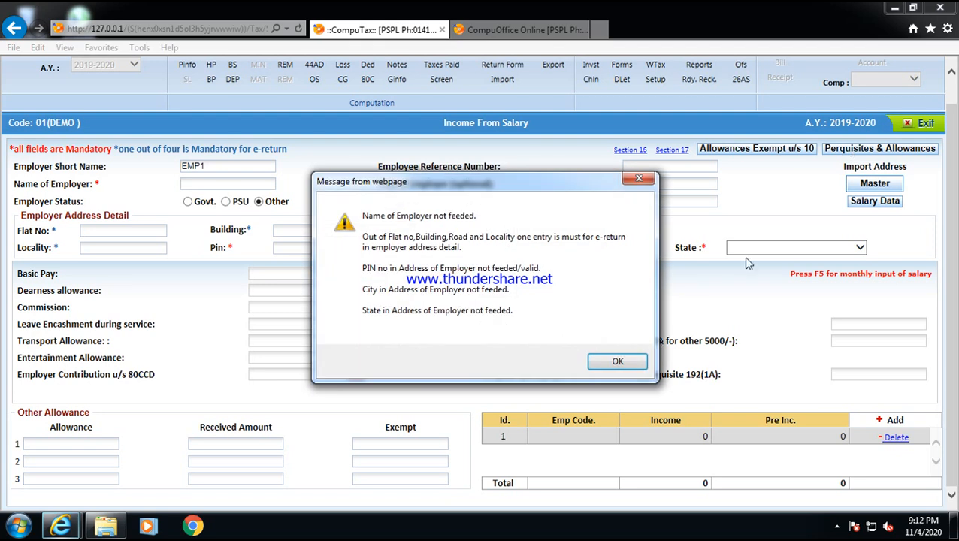
{"action": "left_click", "coordinate": [614, 363]}
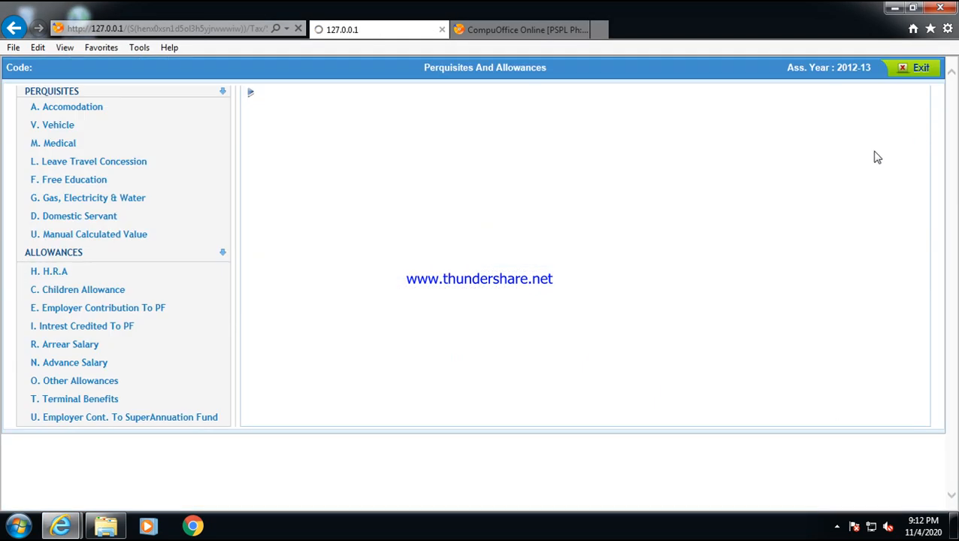
{"action": "left_click", "coordinate": [66, 277]}
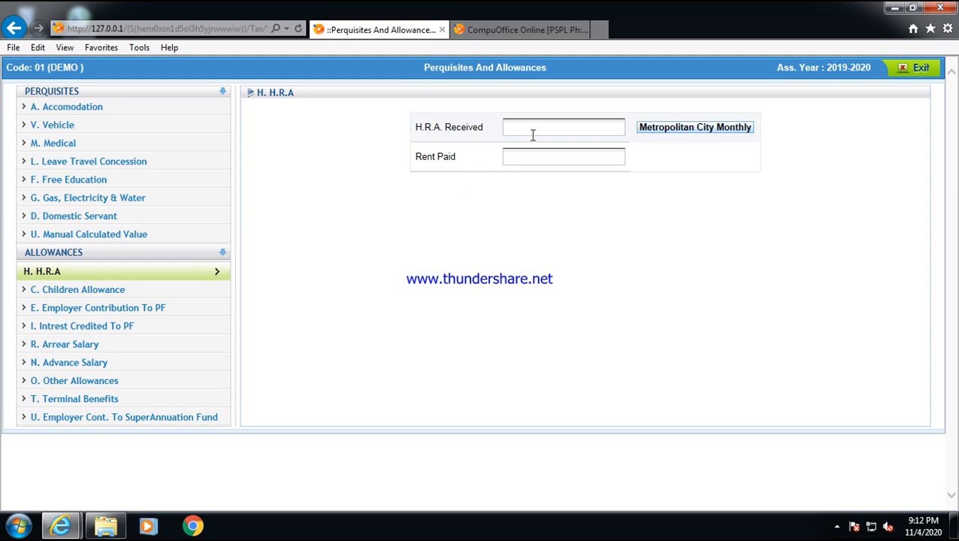
{"action": "left_click", "coordinate": [899, 69]}
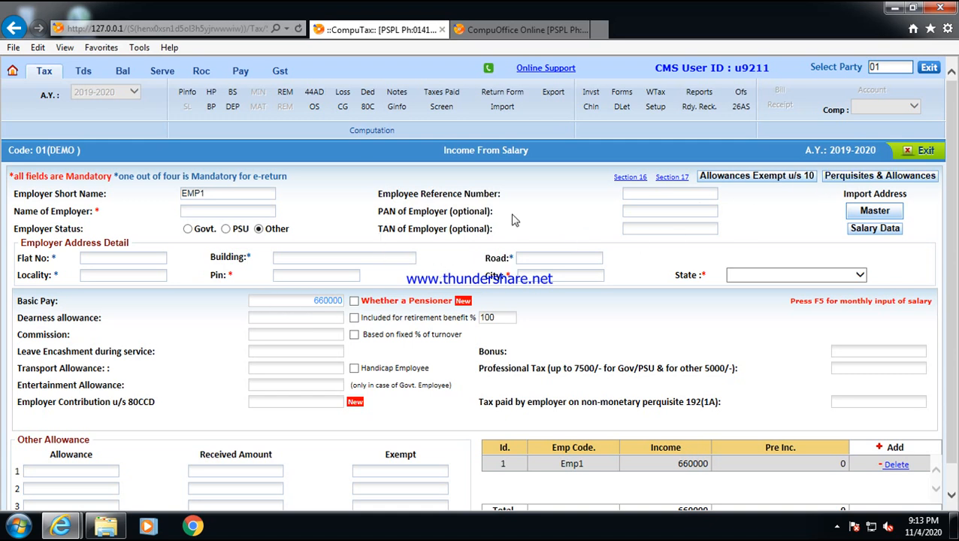
- Leave the salary form, dismissing the missing employer details message, and review the salary income and tax figures in the computation
{"action": "left_click", "coordinate": [915, 151]}
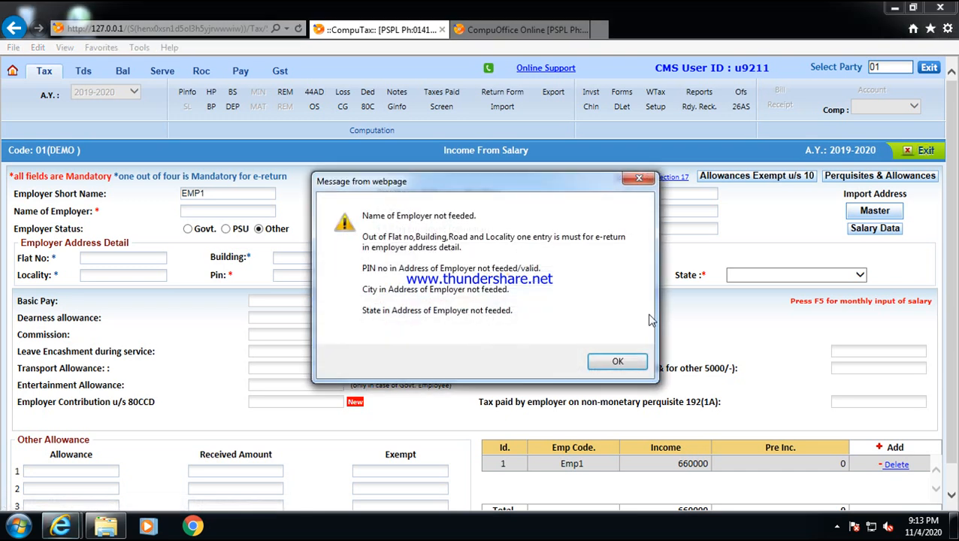
{"action": "left_click", "coordinate": [617, 362]}
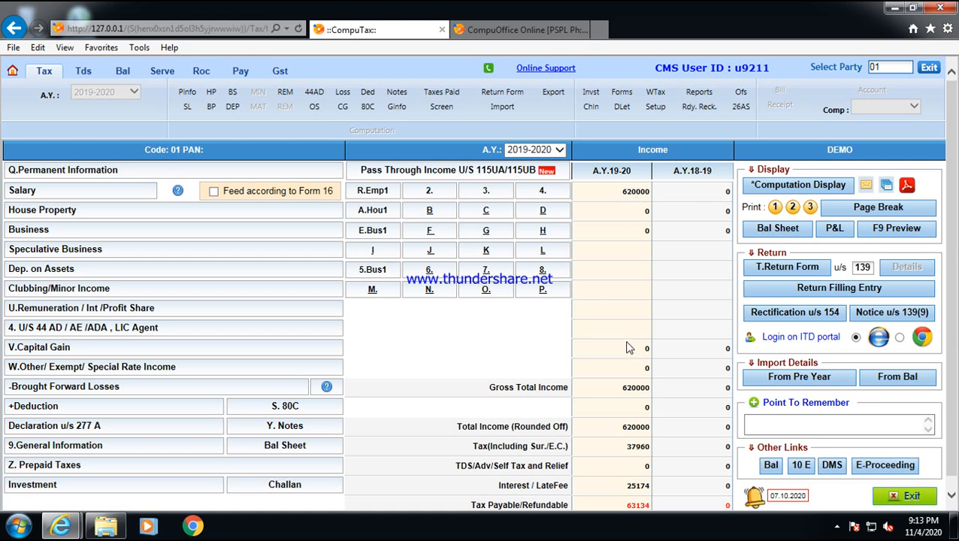
{"action": "scroll", "coordinate": [628, 345], "scroll_direction": "down", "scroll_amount": 1}
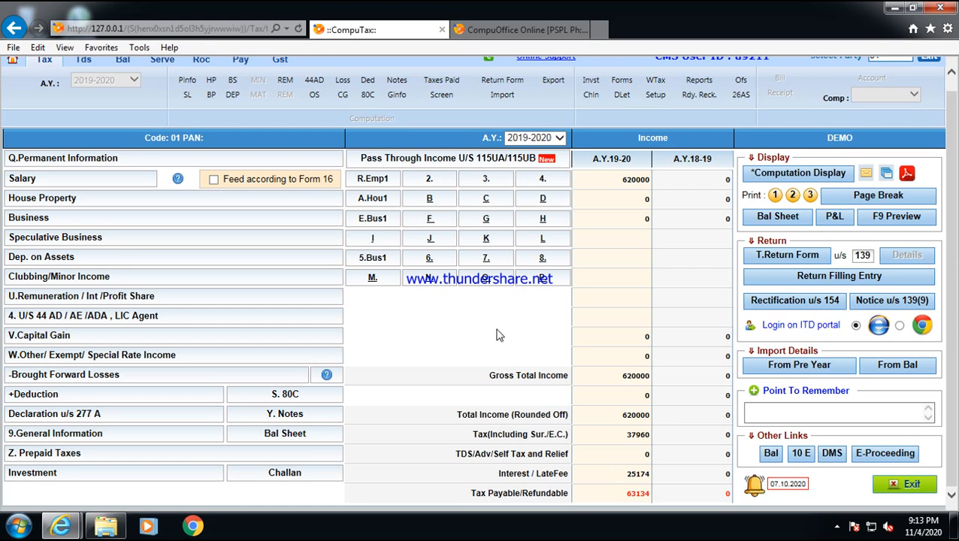
{"action": "scroll", "coordinate": [496, 335], "scroll_direction": "up", "scroll_amount": 1}
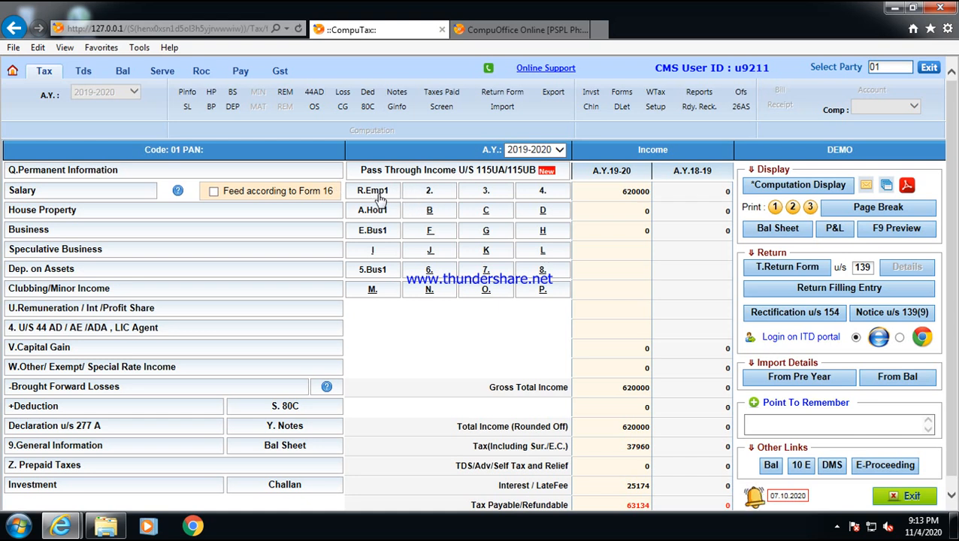
- Add a second employer, EMP2, with a basic pay of 500000 and return to the computation, dismissing the missing details message
{"action": "left_click", "coordinate": [429, 190]}
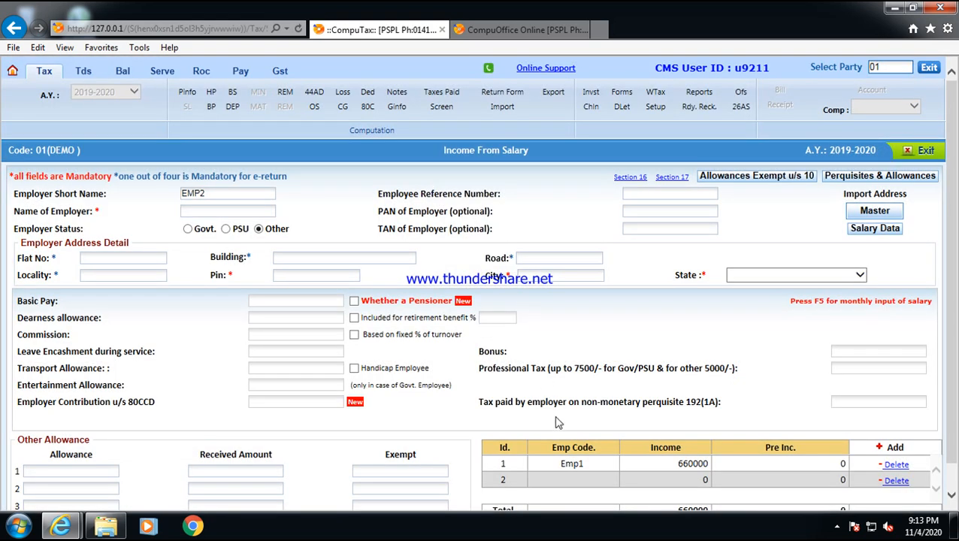
{"action": "scroll", "coordinate": [556, 423], "scroll_direction": "down", "scroll_amount": 1}
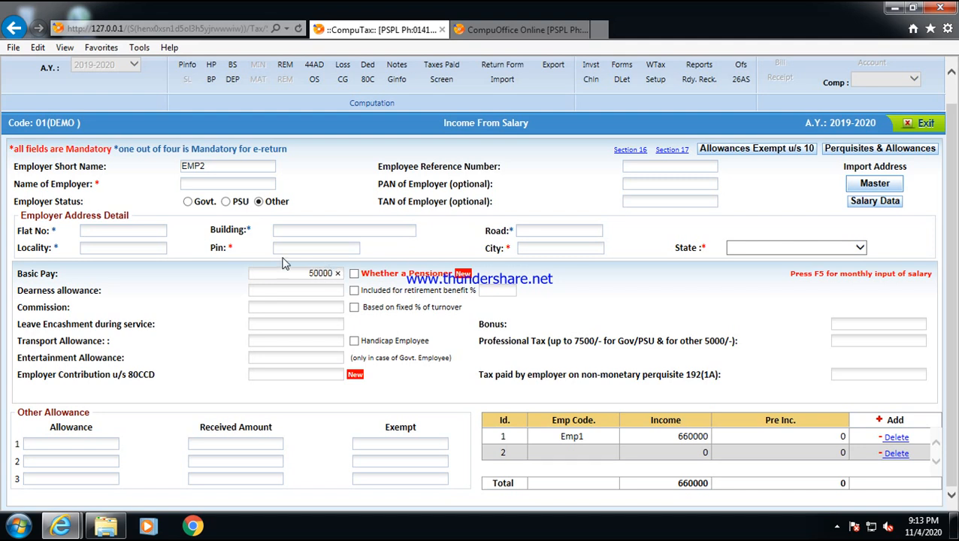
{"action": "left_click", "coordinate": [622, 280]}
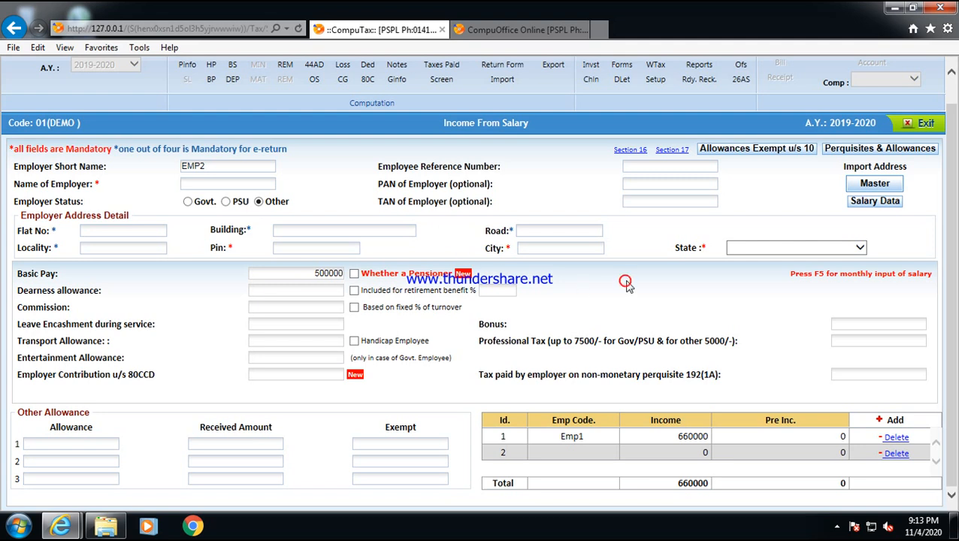
{"action": "left_click", "coordinate": [920, 124]}
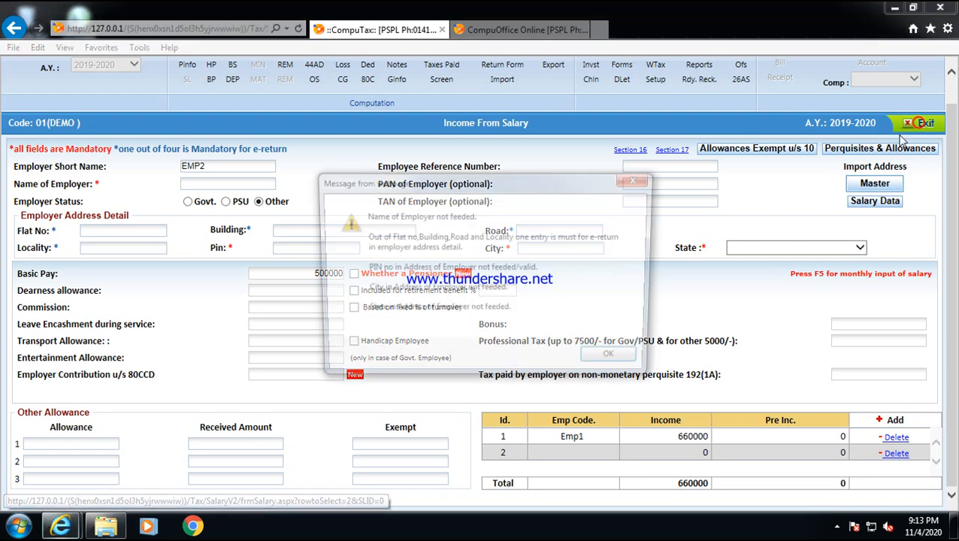
{"action": "left_click", "coordinate": [593, 374]}
{"action": "left_click", "coordinate": [623, 363]}
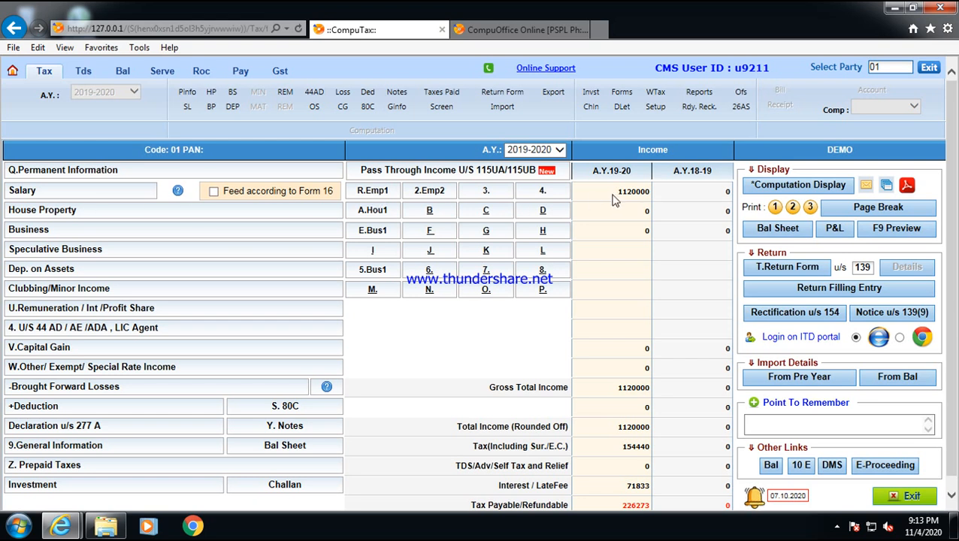
- Review the salary entries of Emp1 and Emp2 in the salary form and return to the computation
{"action": "left_click", "coordinate": [371, 192]}
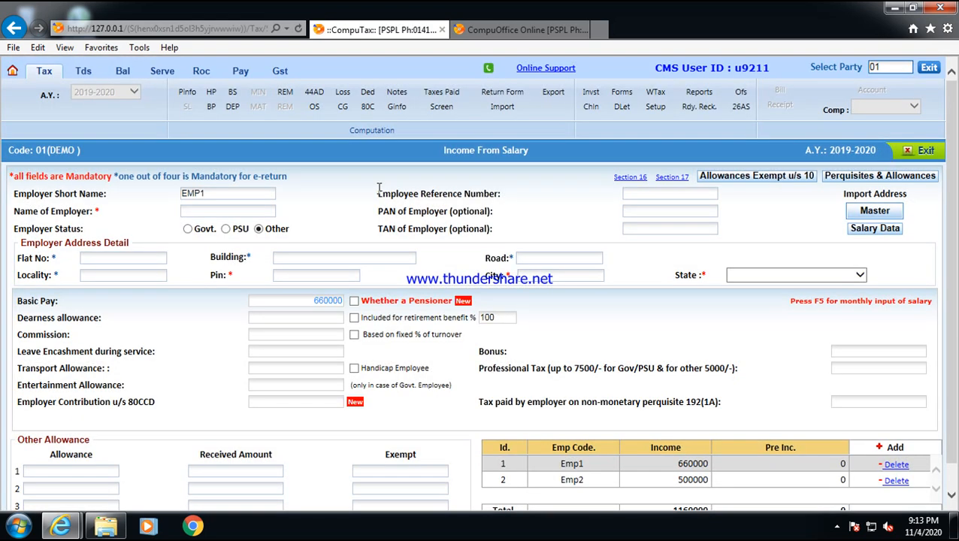
{"action": "scroll", "coordinate": [757, 301], "scroll_direction": "down", "scroll_amount": 1}
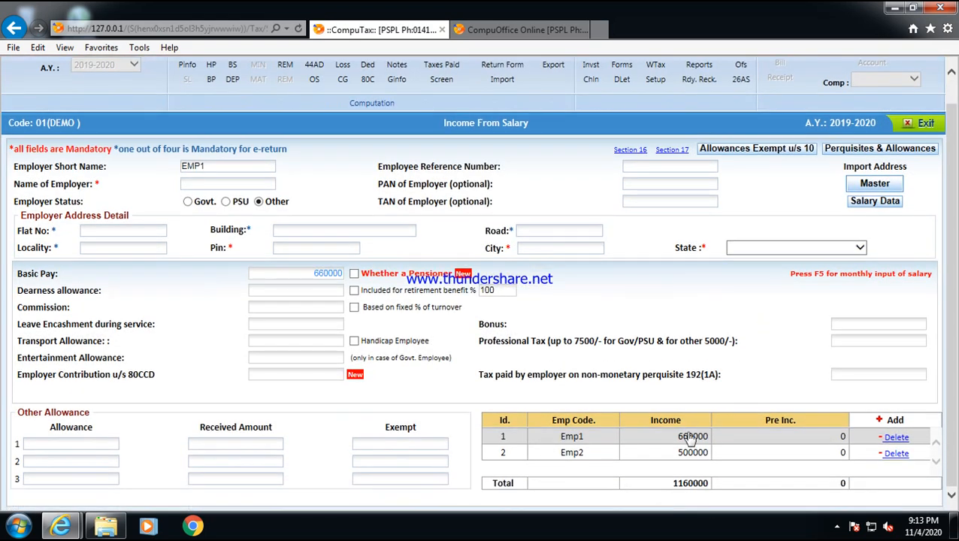
{"action": "left_click", "coordinate": [577, 454]}
{"action": "left_click", "coordinate": [623, 364]}
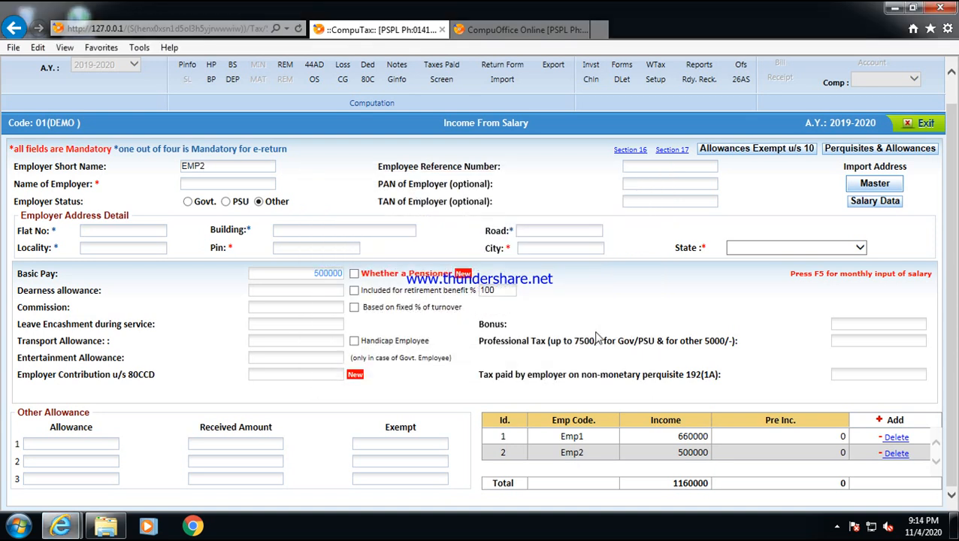
{"action": "left_click", "coordinate": [897, 128]}
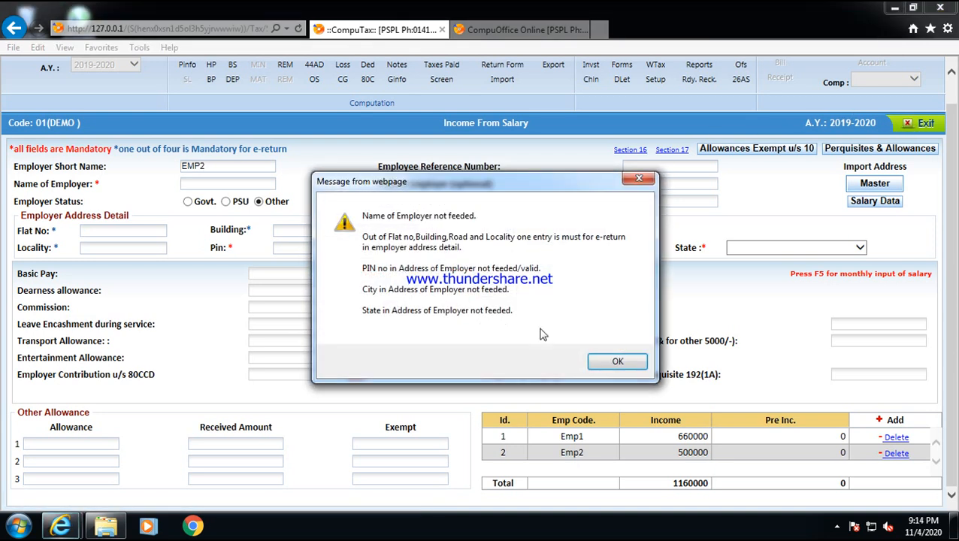
{"action": "left_click", "coordinate": [614, 363]}
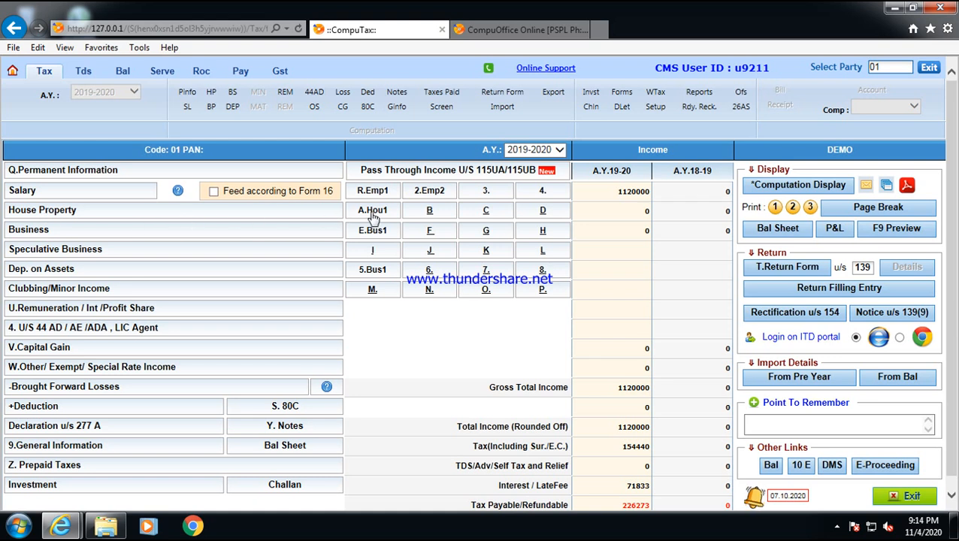
- Examine the house property income form for Hou1 without entering data and return to the computation, dismissing the missing address message
{"action": "left_click", "coordinate": [52, 215]}
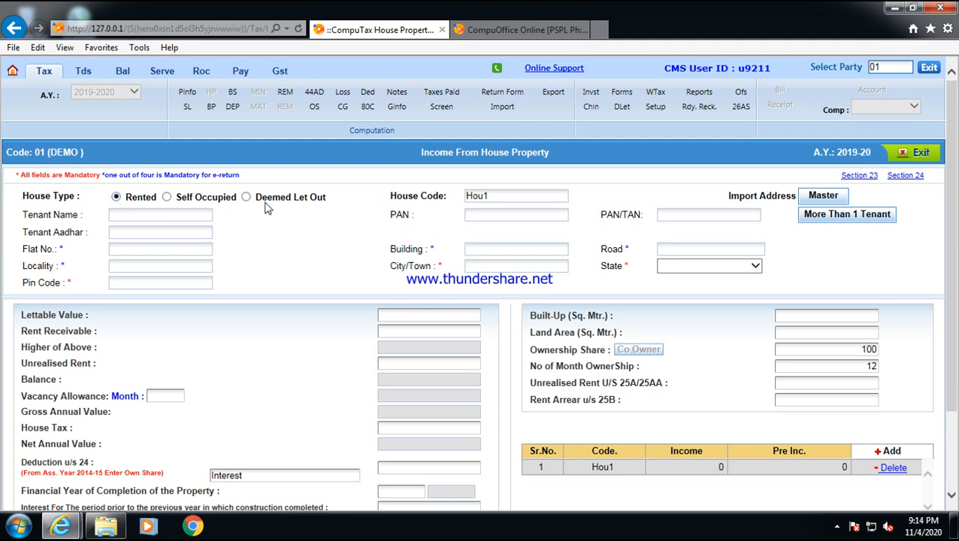
{"action": "scroll", "coordinate": [392, 247], "scroll_direction": "down", "scroll_amount": 2}
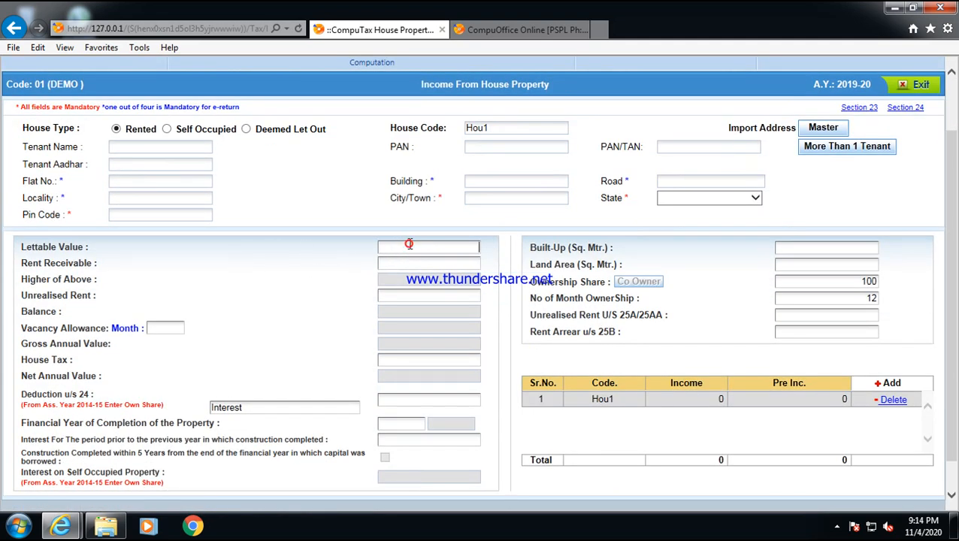
{"action": "scroll", "coordinate": [519, 278], "scroll_direction": "down", "scroll_amount": 1}
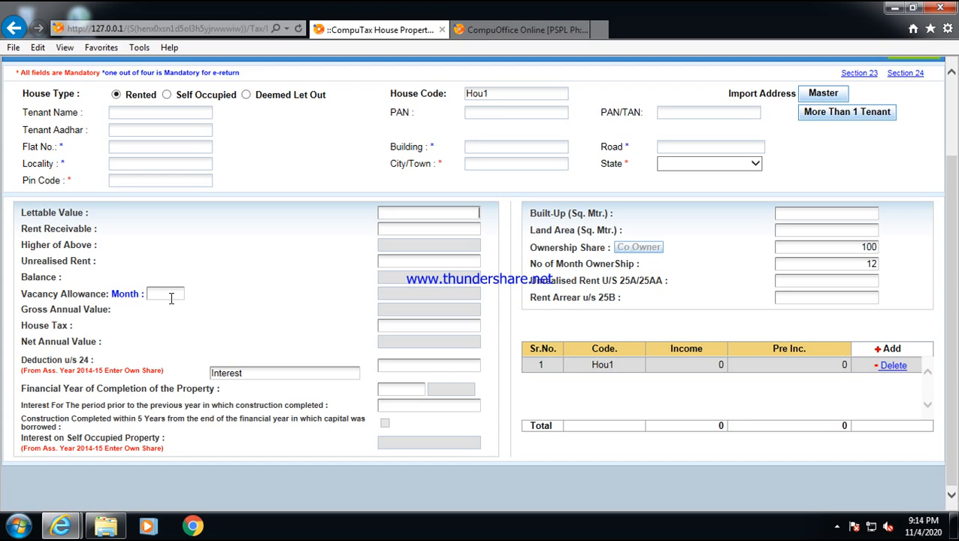
{"action": "scroll", "coordinate": [259, 341], "scroll_direction": "up", "scroll_amount": 3}
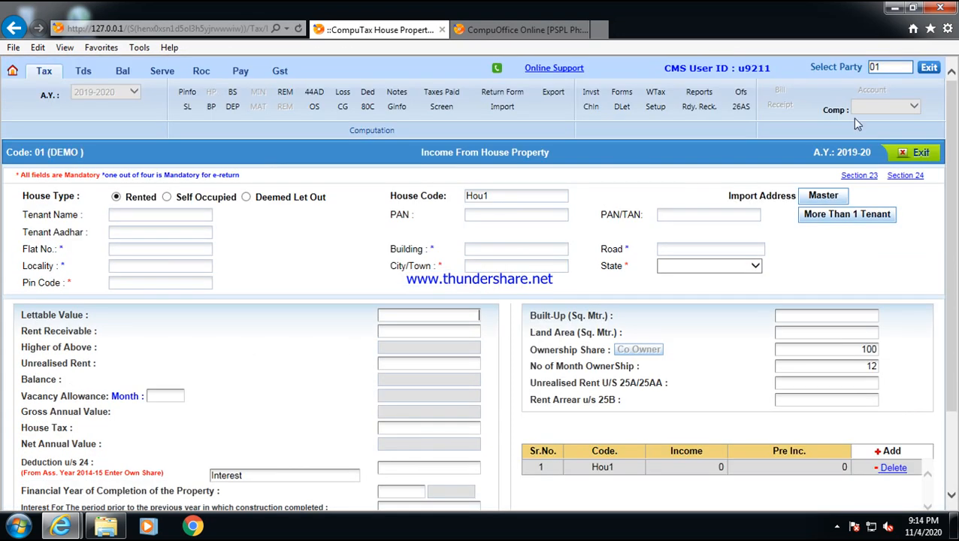
{"action": "left_click", "coordinate": [915, 152]}
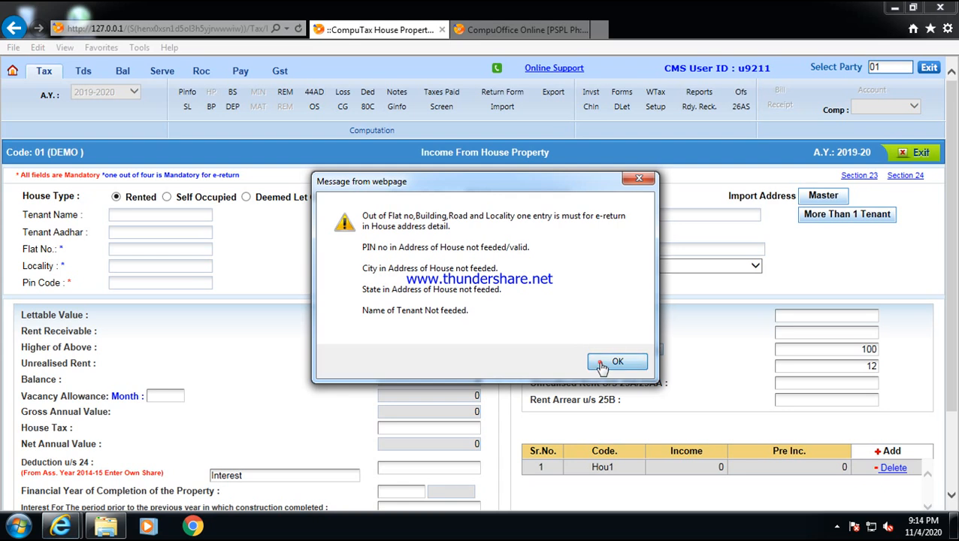
{"action": "left_click", "coordinate": [617, 363]}
{"action": "left_click", "coordinate": [614, 313]}
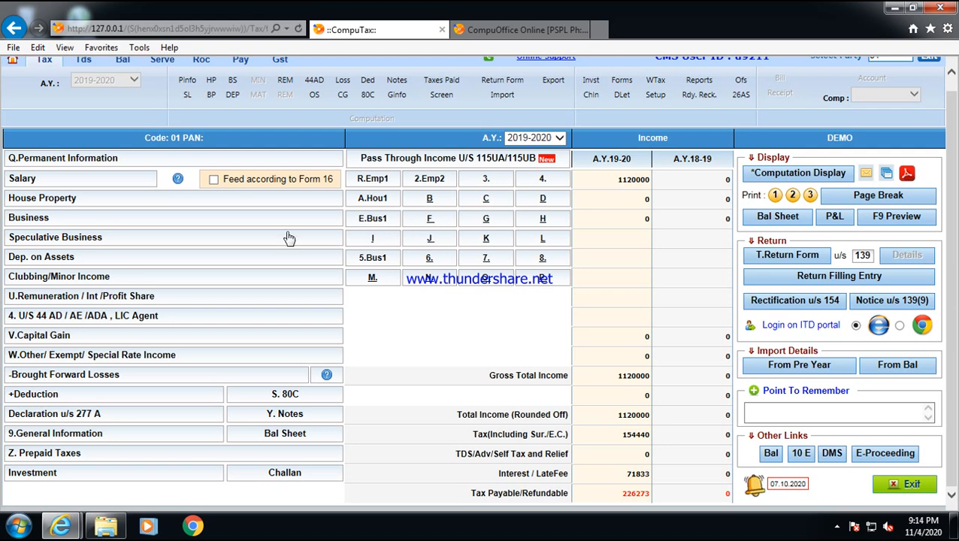
- Examine the business income form, then the section 44AE, 44AD, 44ADA and agents' income forms without entering data
{"action": "left_click", "coordinate": [57, 218]}
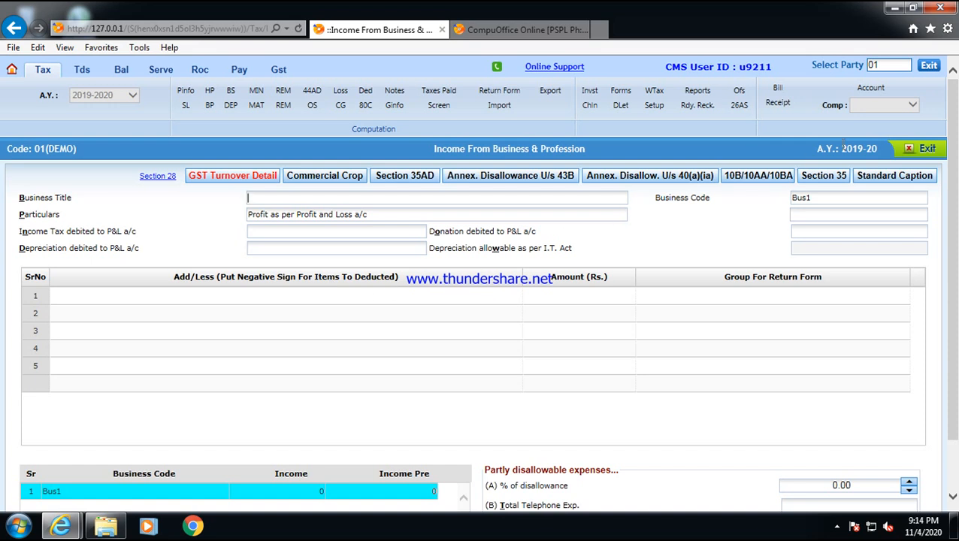
{"action": "left_click", "coordinate": [912, 149]}
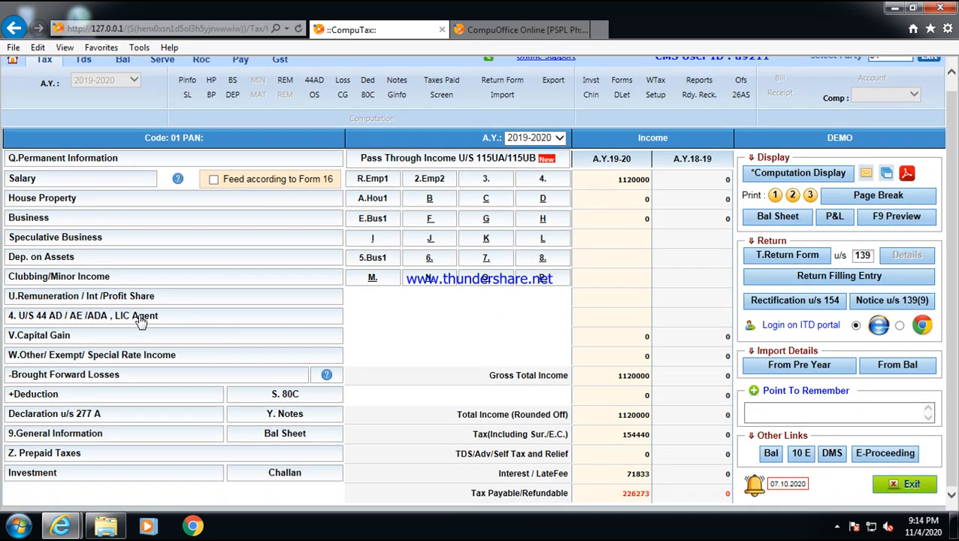
{"action": "left_click", "coordinate": [55, 321]}
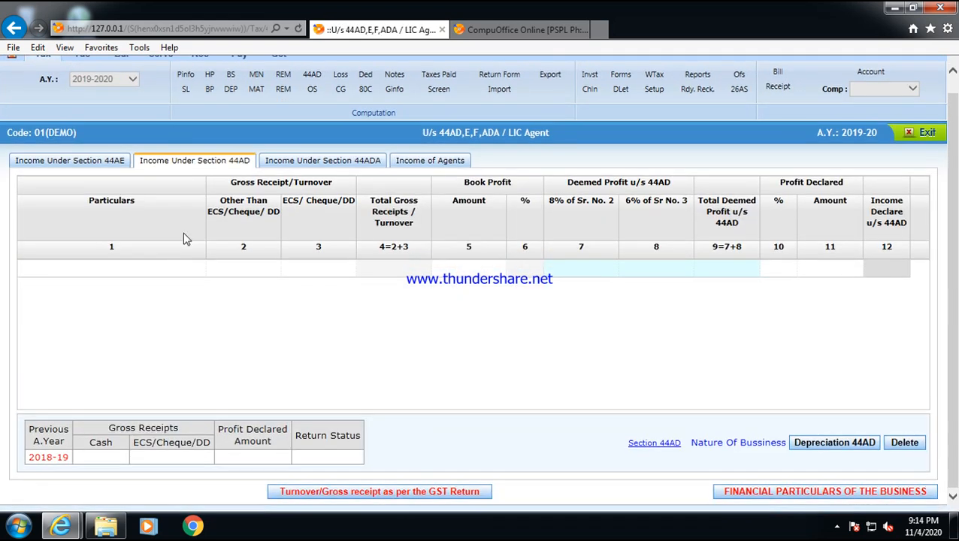
{"action": "left_click", "coordinate": [120, 166]}
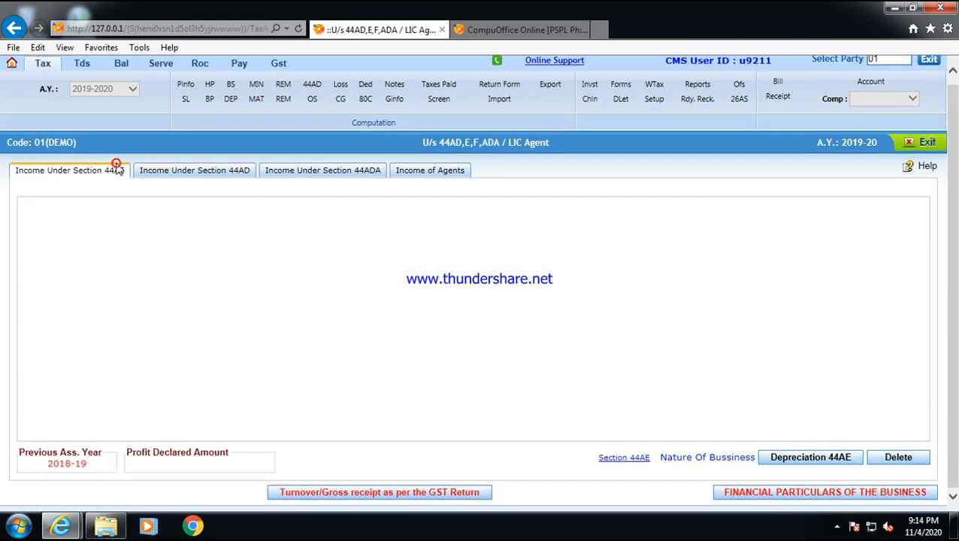
{"action": "left_click", "coordinate": [179, 180]}
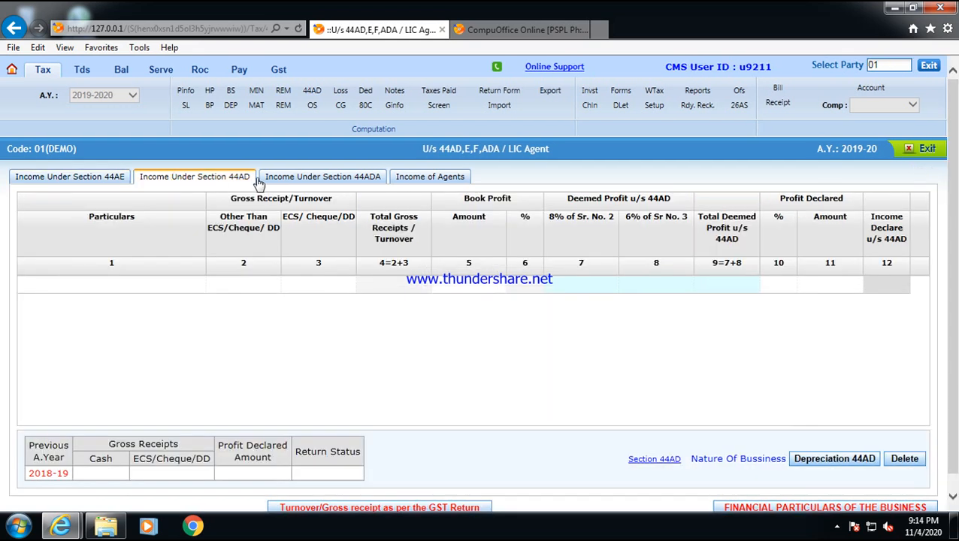
{"action": "left_click", "coordinate": [303, 178]}
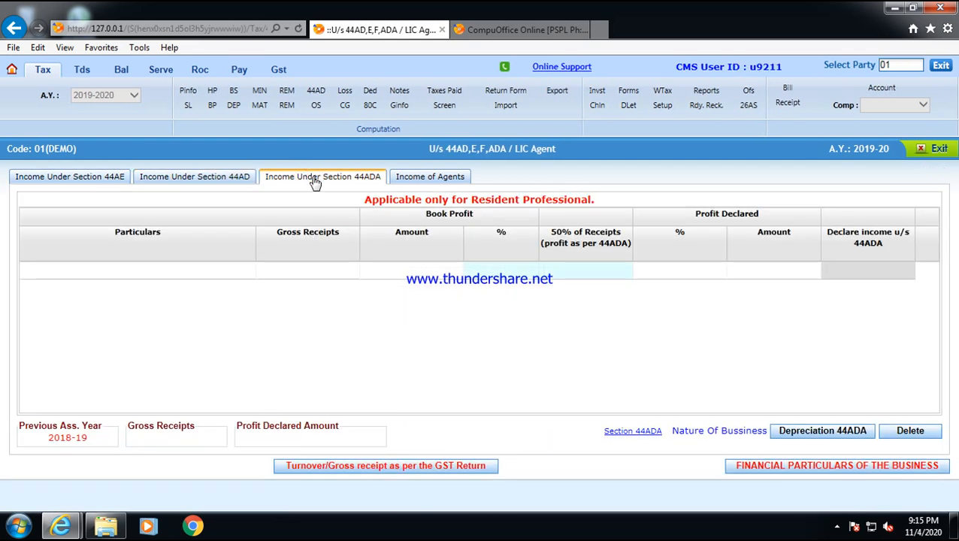
{"action": "left_click", "coordinate": [418, 180]}
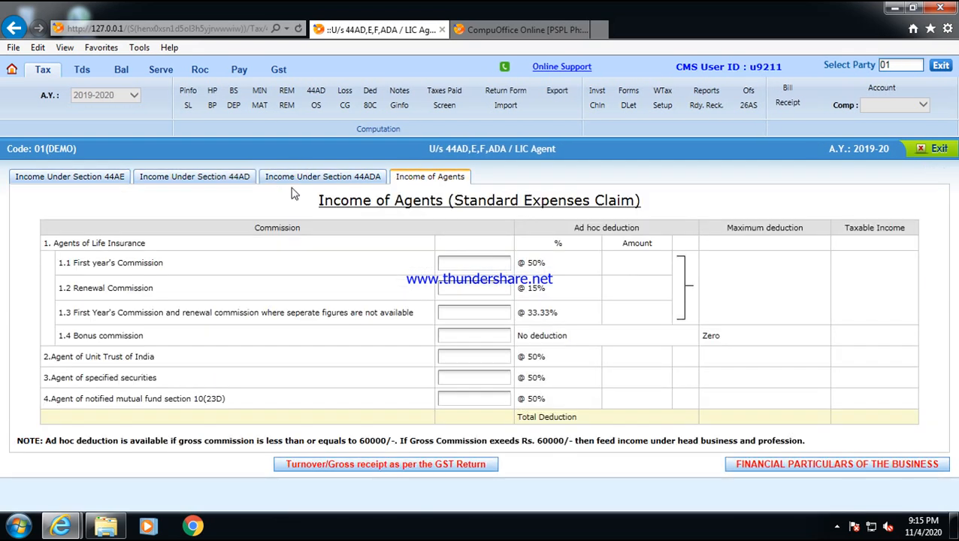
- Add a section 44AD business named A with receipts of 600000 other than ECS/cheque/DD and 1000000 by ECS/cheque/DD
{"action": "left_click", "coordinate": [223, 186]}
{"action": "left_click", "coordinate": [162, 289]}
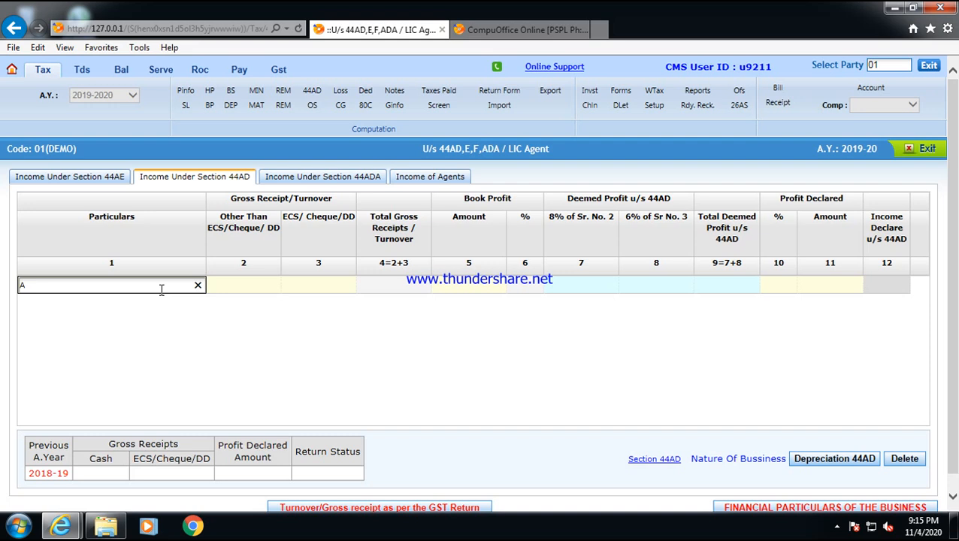
{"action": "left_click", "coordinate": [266, 284]}
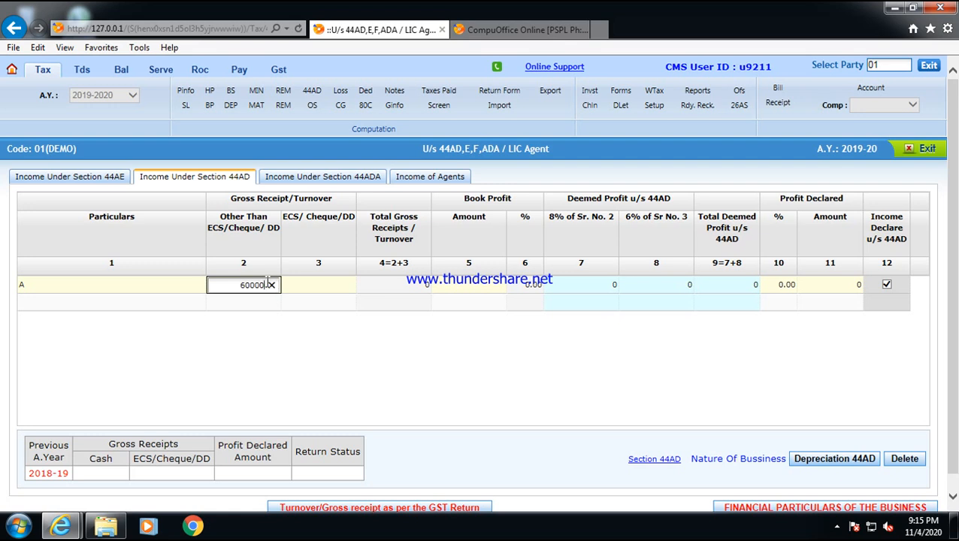
{"action": "key", "text": "Tab"}
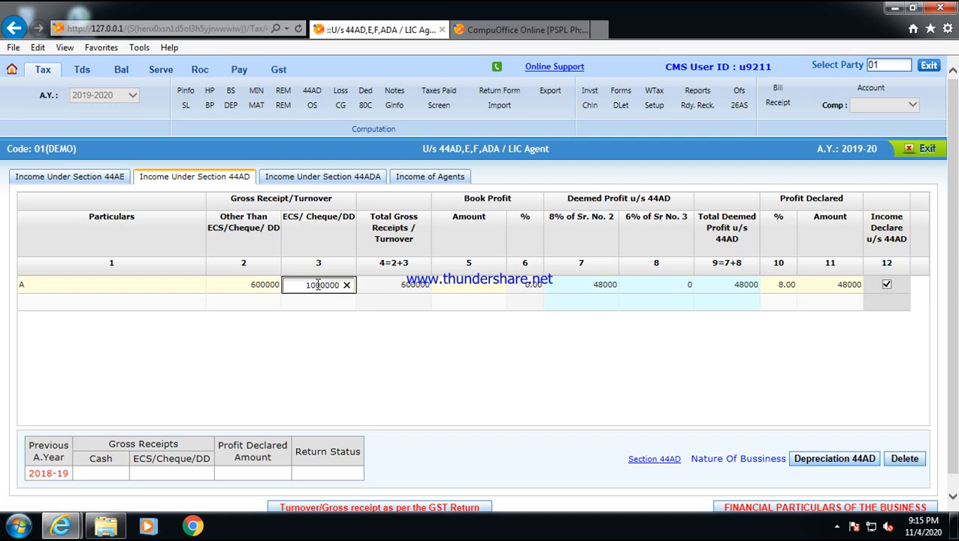
{"action": "key", "text": "Tab"}
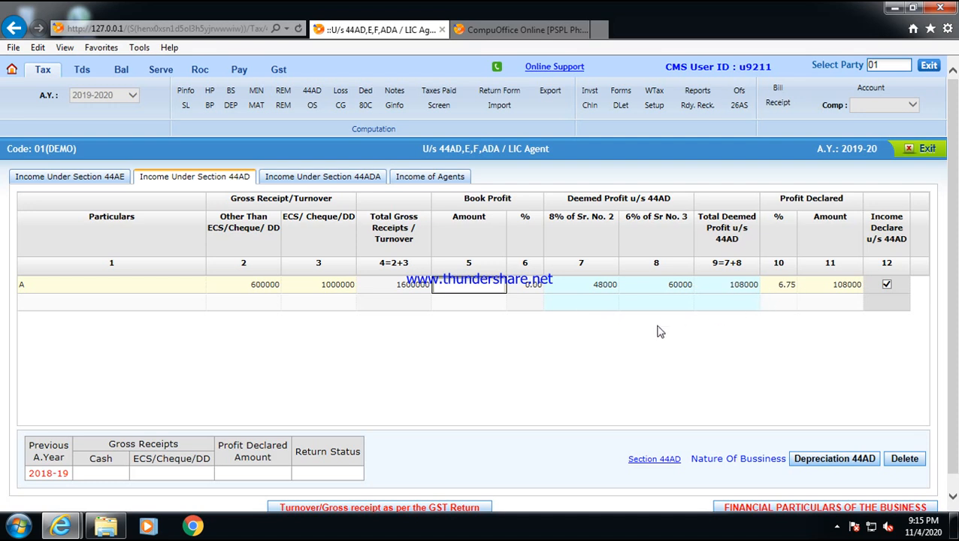
{"action": "left_click", "coordinate": [486, 287]}
- Examine the financial particulars of the business and close them without entering any amounts
{"action": "scroll", "coordinate": [827, 289], "scroll_direction": "down", "scroll_amount": 1}
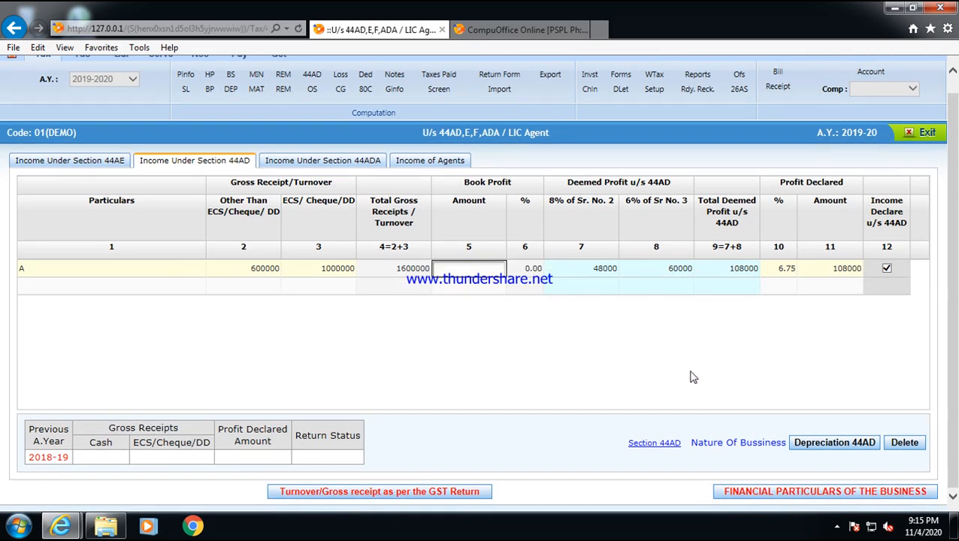
{"action": "left_click", "coordinate": [771, 501]}
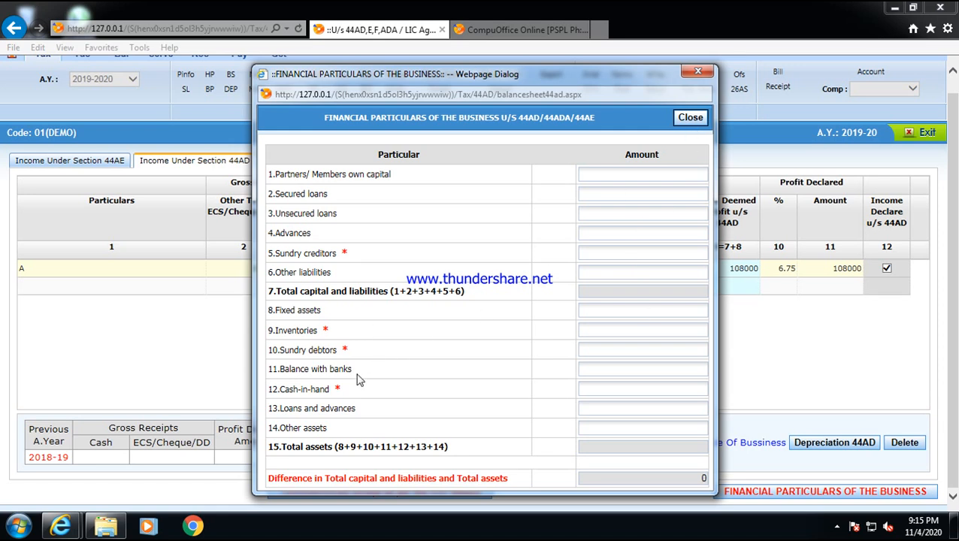
{"action": "left_click", "coordinate": [683, 118]}
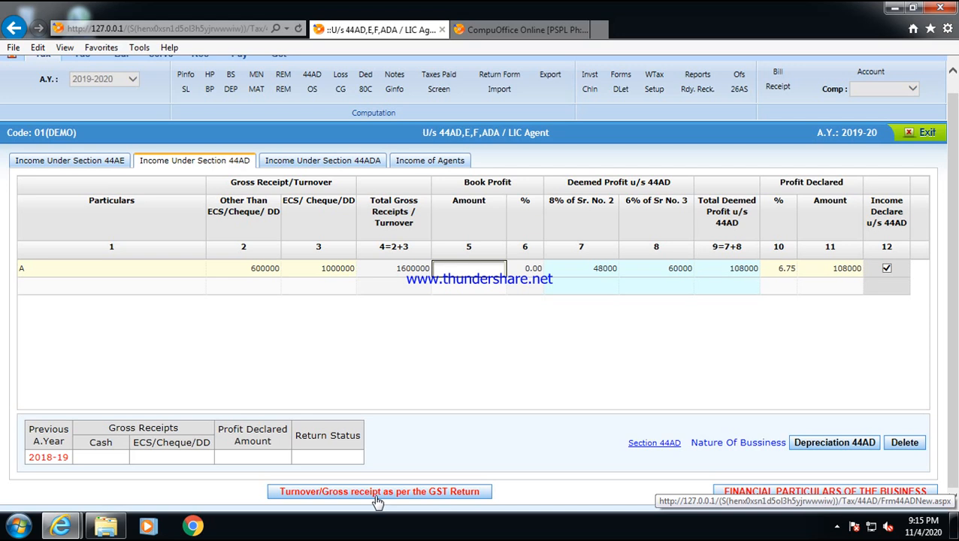
- Examine the form for turnover or gross receipts as per the GST return and close it without entering data
{"action": "left_click", "coordinate": [378, 493]}
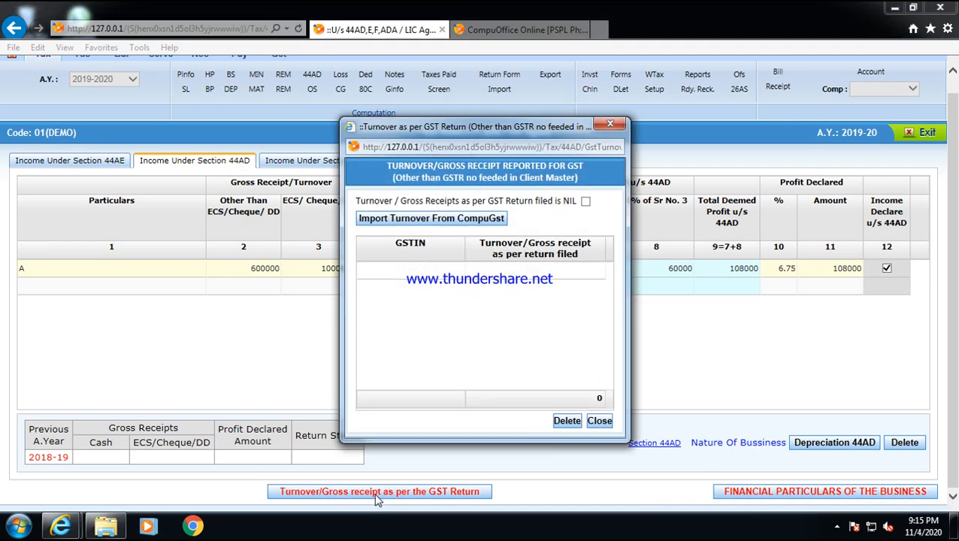
{"action": "left_click", "coordinate": [413, 267]}
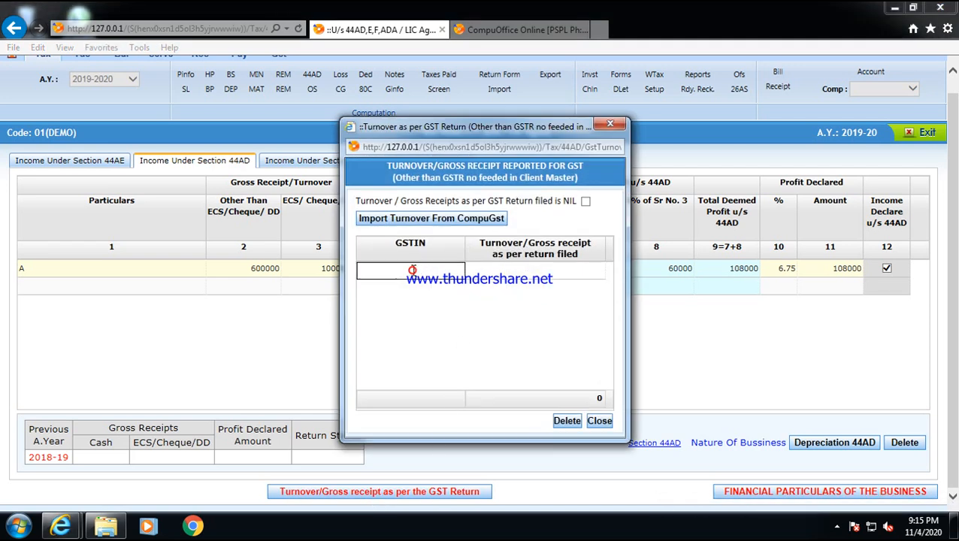
{"action": "left_click", "coordinate": [496, 275]}
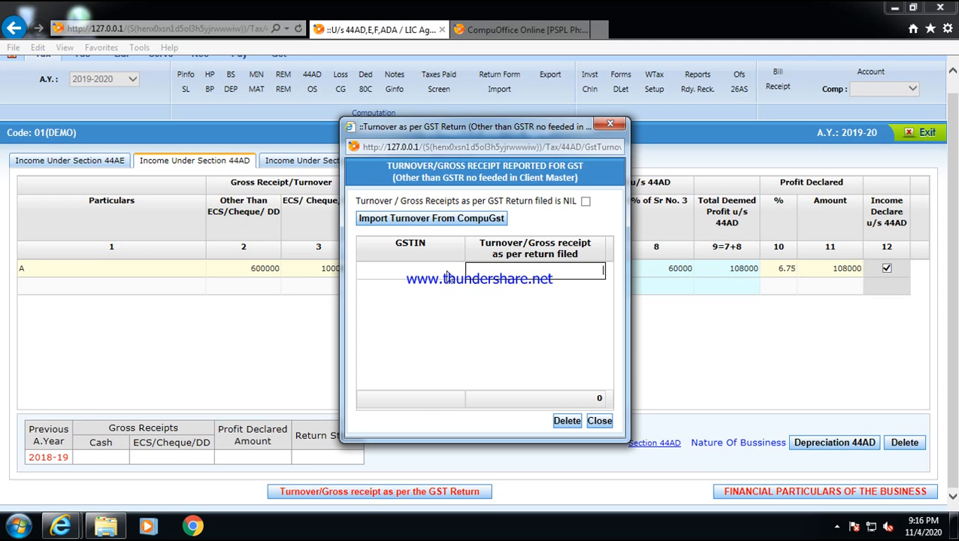
{"action": "left_click", "coordinate": [610, 423]}
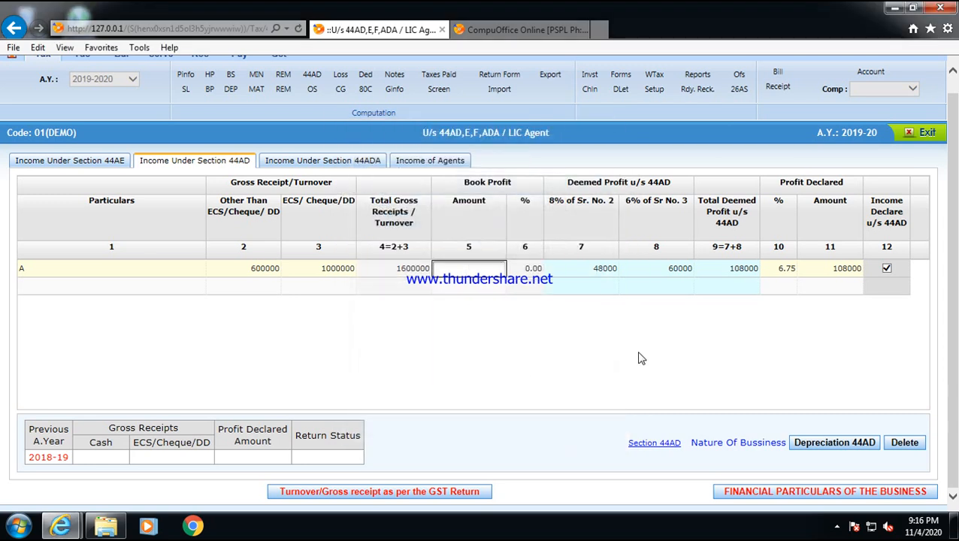
- Leave the 44AD form, agreeing to enter the nature of business, and choose agriculture sector, growing and manufacturing of tea, code 01001
{"action": "left_click", "coordinate": [929, 132]}
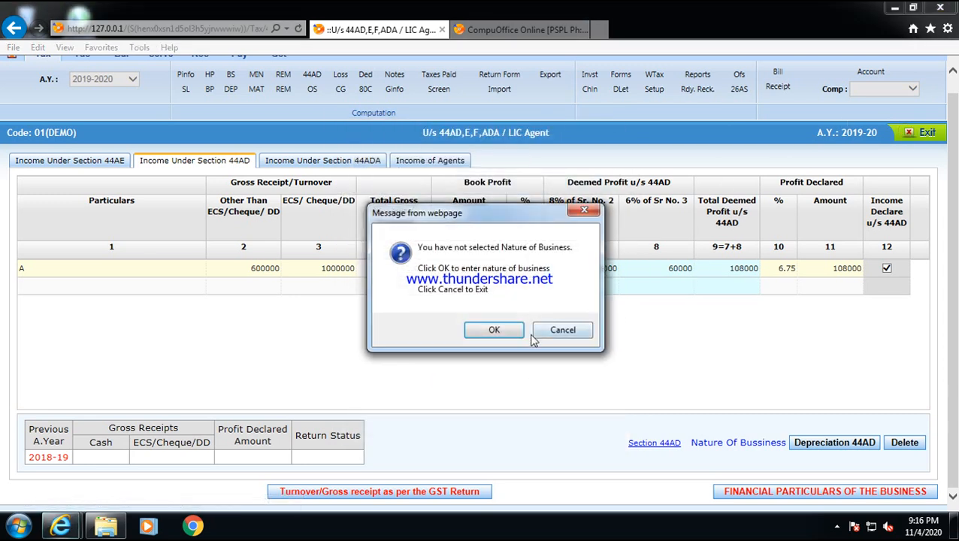
{"action": "left_click", "coordinate": [493, 328]}
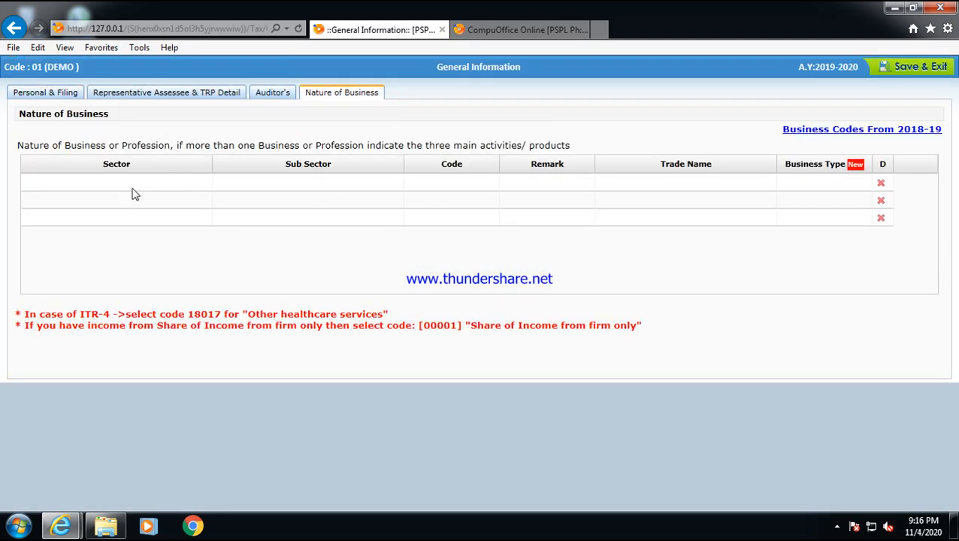
{"action": "left_click", "coordinate": [139, 187]}
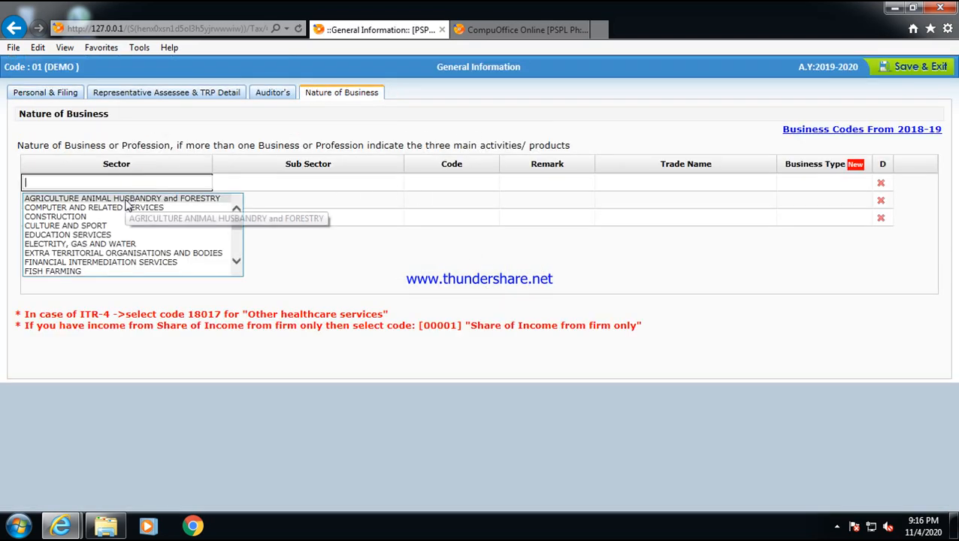
{"action": "left_click", "coordinate": [124, 199]}
{"action": "left_click", "coordinate": [256, 182]}
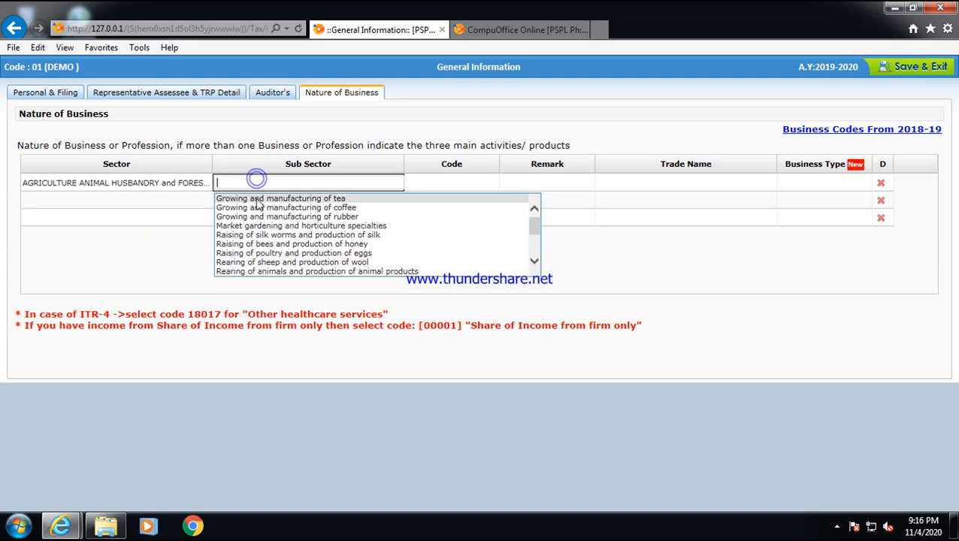
{"action": "left_click", "coordinate": [256, 198]}
{"action": "left_click", "coordinate": [478, 182]}
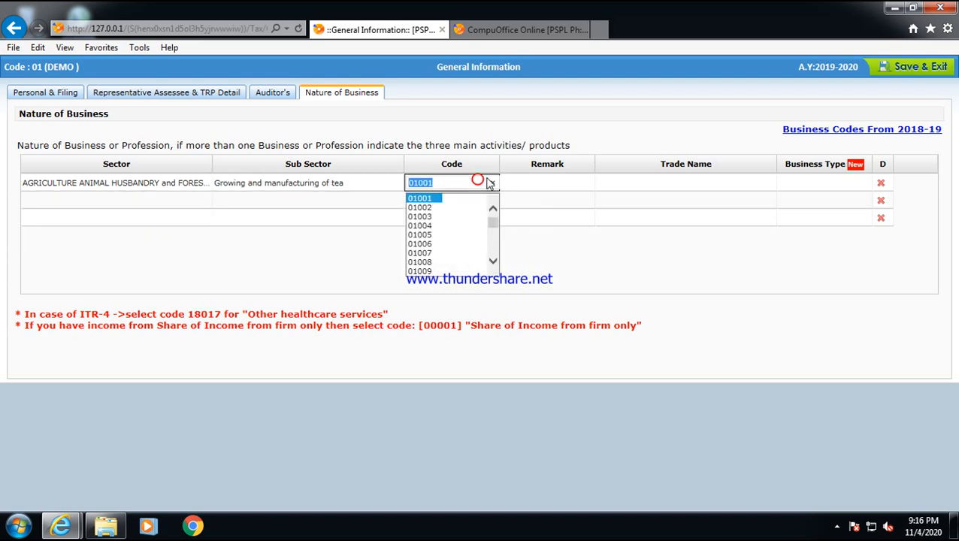
- Leave remark and trade name blank, set the business type to 44AD Business, save the entry and return to the computation
{"action": "left_click", "coordinate": [551, 181]}
{"action": "left_click", "coordinate": [659, 182]}
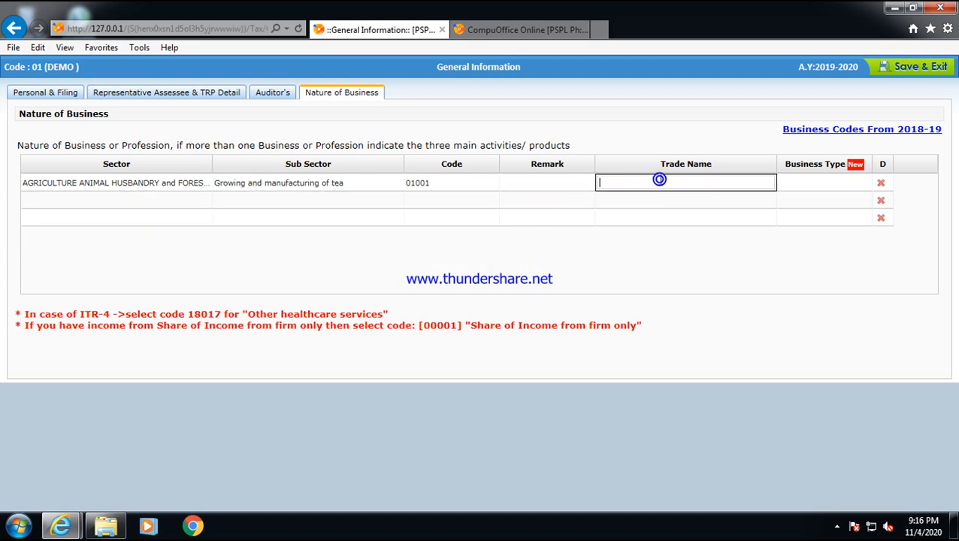
{"action": "left_click", "coordinate": [820, 184]}
{"action": "left_click", "coordinate": [864, 183]}
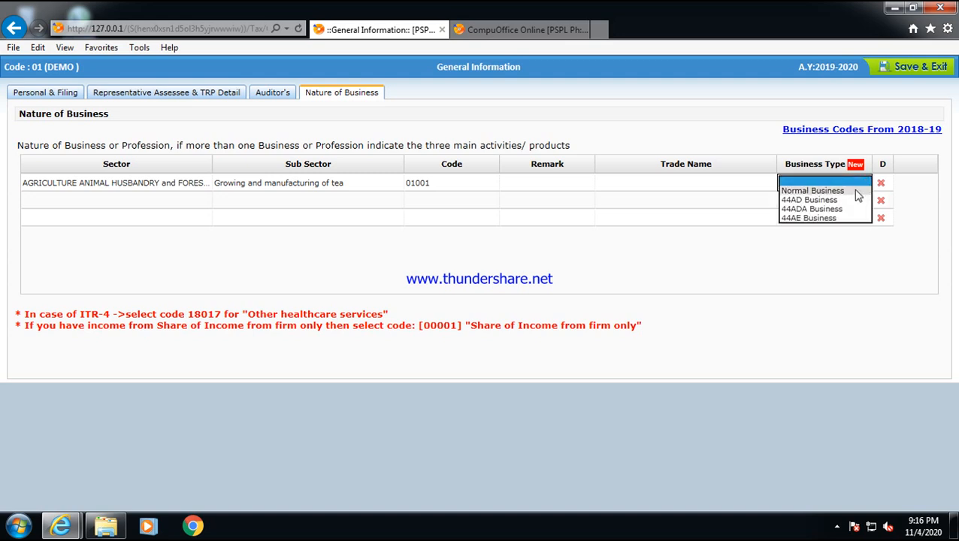
{"action": "left_click", "coordinate": [846, 200]}
{"action": "left_click", "coordinate": [819, 240]}
{"action": "left_click", "coordinate": [918, 69]}
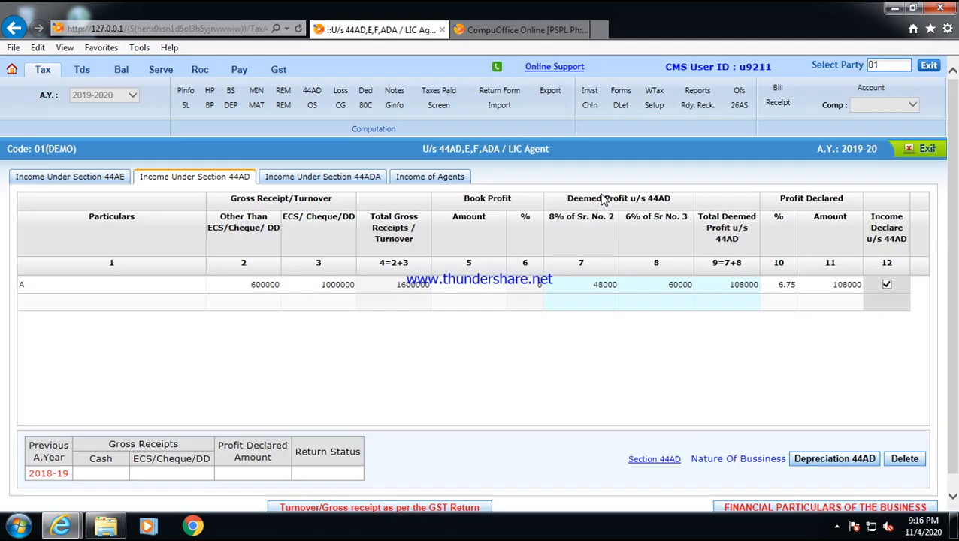
{"action": "left_click", "coordinate": [923, 148]}
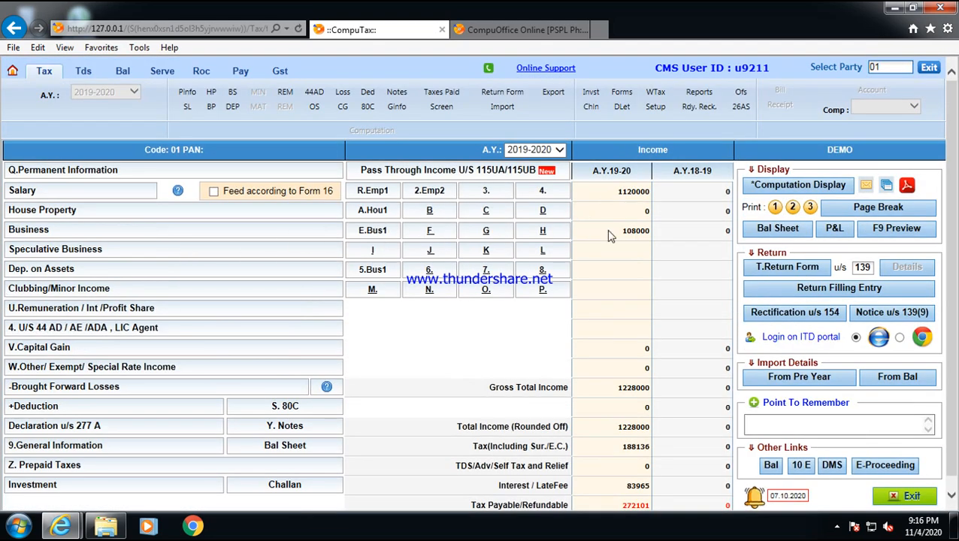
- Review the business income figure, the Bus1 business form and the depreciation form, and return to the computation
{"action": "left_click_drag", "start_coordinate": [623, 231], "coordinate": [640, 231]}
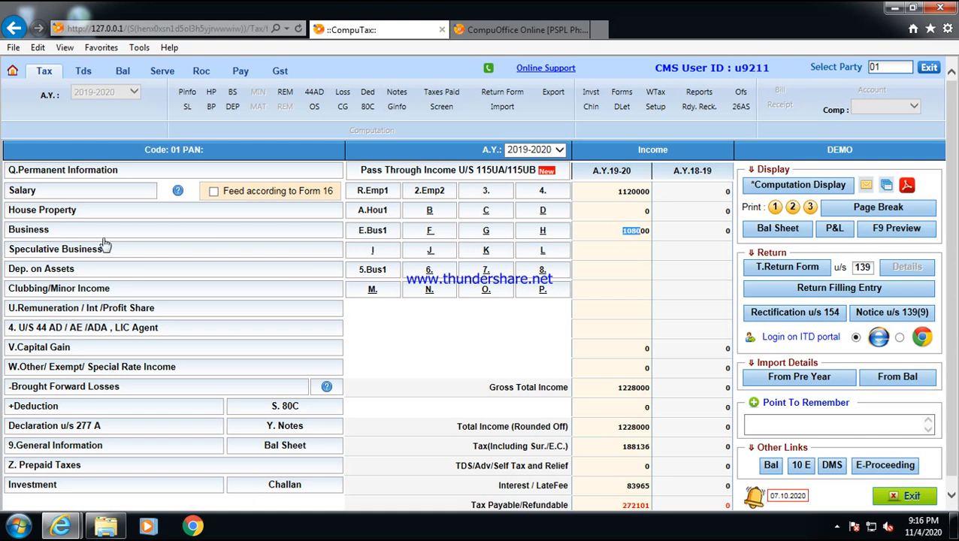
{"action": "left_click", "coordinate": [51, 234]}
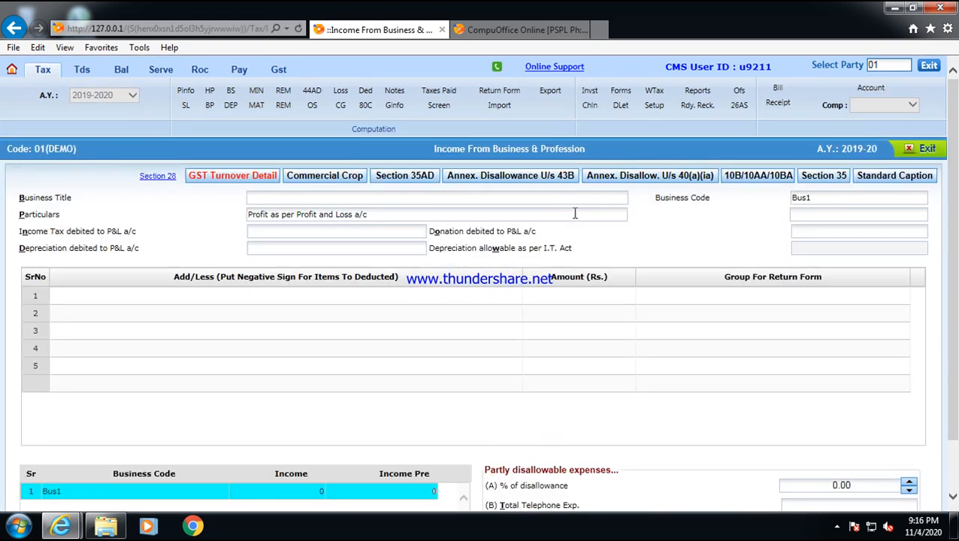
{"action": "scroll", "coordinate": [702, 376], "scroll_direction": "down", "scroll_amount": 1}
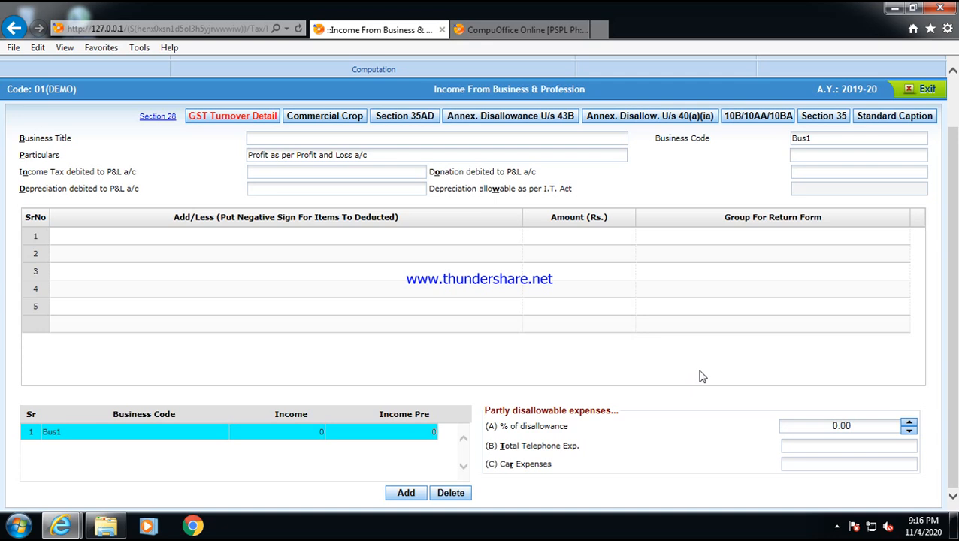
{"action": "scroll", "coordinate": [701, 376], "scroll_direction": "up", "scroll_amount": 1}
{"action": "left_click", "coordinate": [921, 157]}
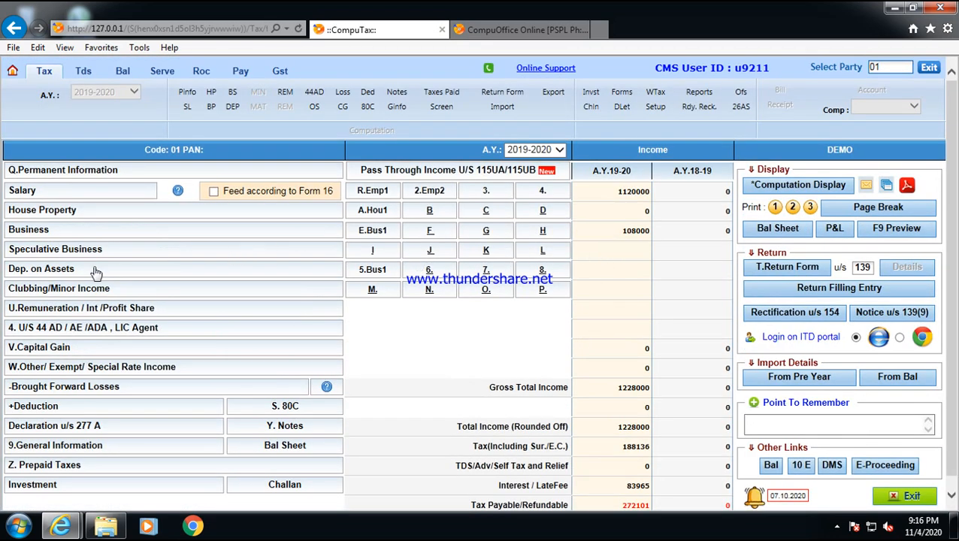
{"action": "left_click", "coordinate": [68, 270]}
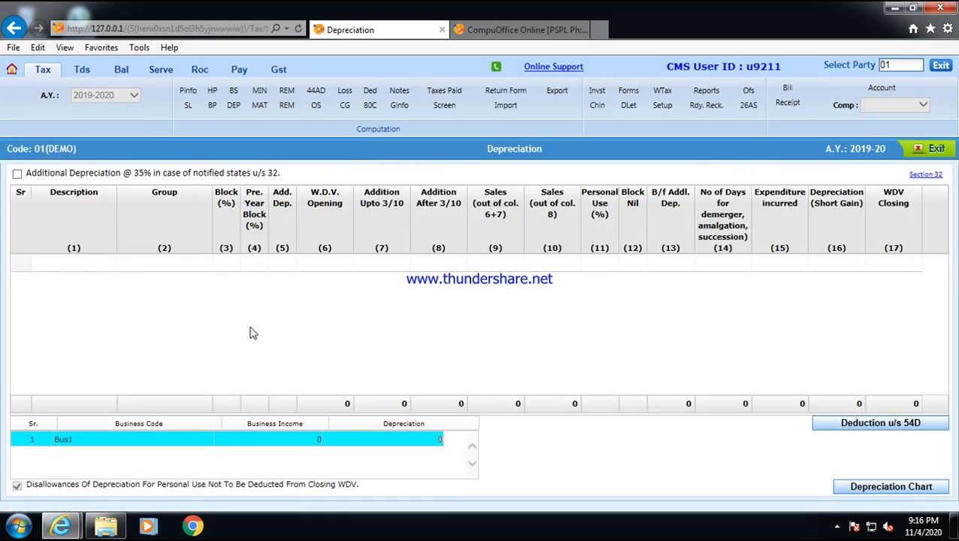
{"action": "left_click", "coordinate": [932, 148]}
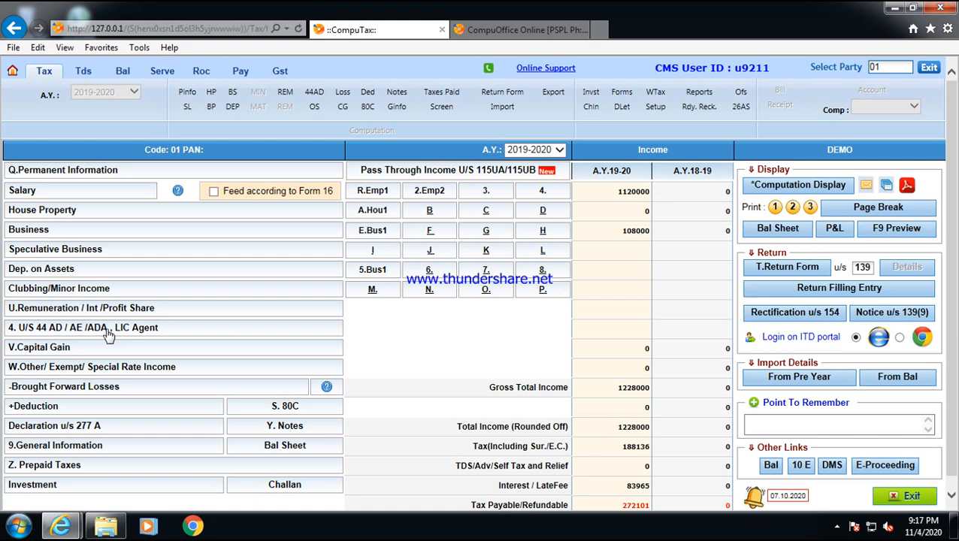
- Open the capital gain income section, view the form for gains not chargeable in India as per DTAA, and close it
{"action": "left_click", "coordinate": [58, 352]}
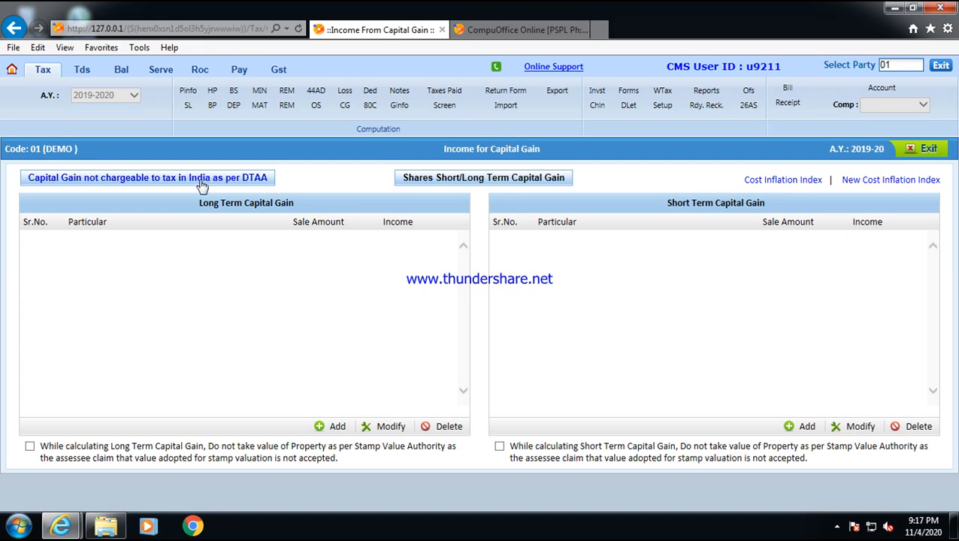
{"action": "left_click", "coordinate": [239, 185]}
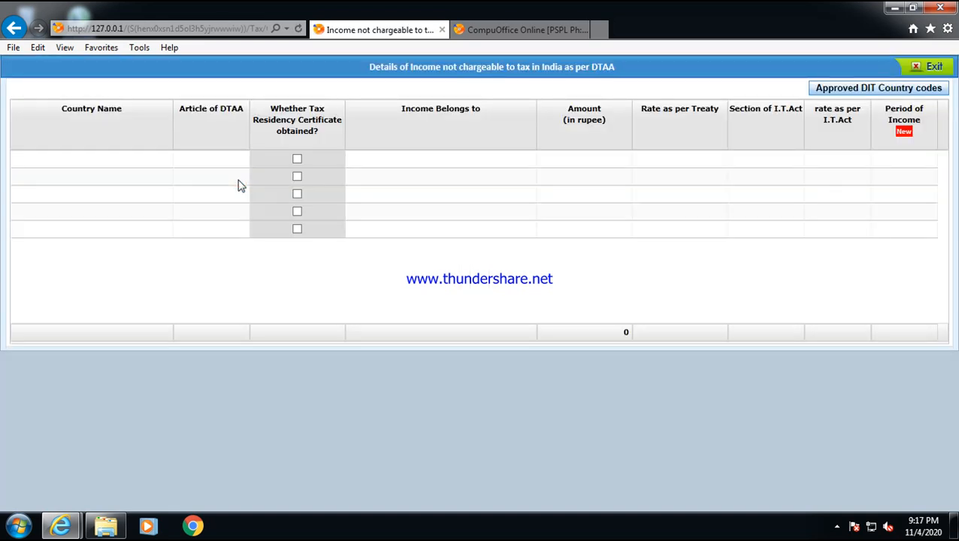
{"action": "left_click", "coordinate": [928, 68]}
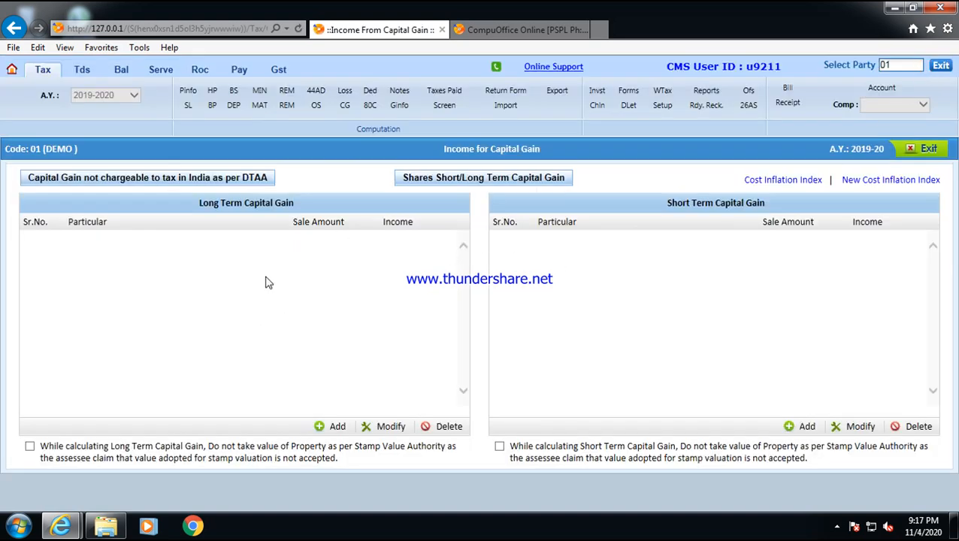
- View a new long term capital gain entry form with the Slump Sale gain type, and close it without entering data
{"action": "left_click", "coordinate": [320, 428]}
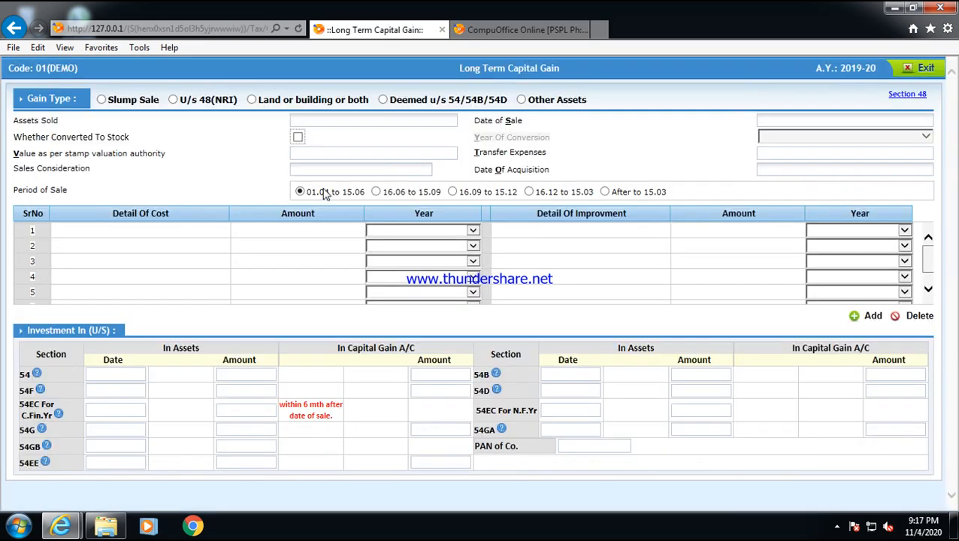
{"action": "left_click", "coordinate": [102, 100]}
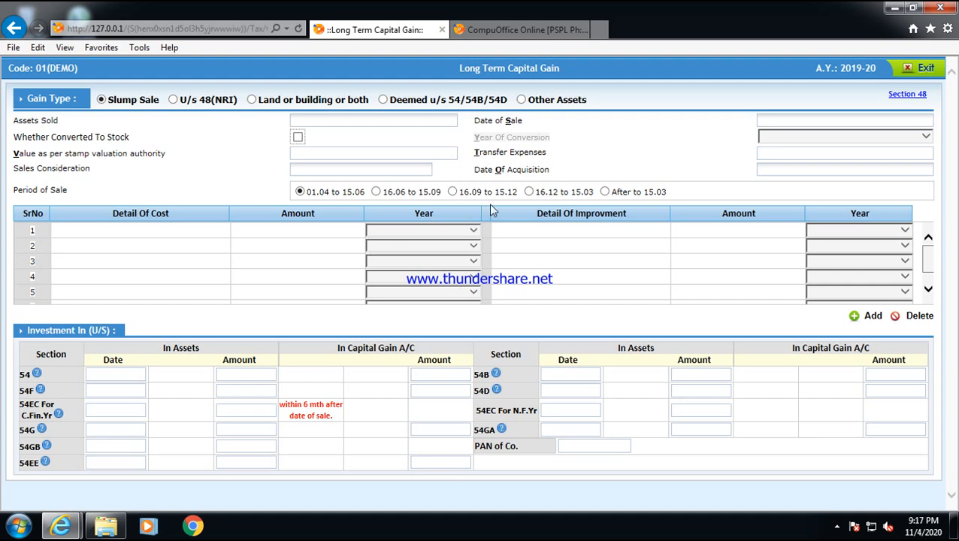
{"action": "left_click", "coordinate": [918, 68]}
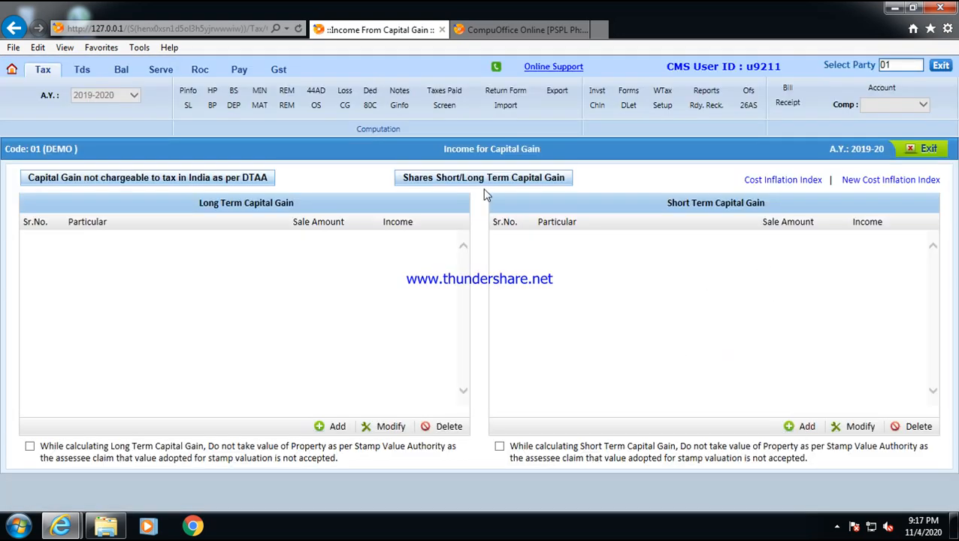
- Open the short/long term capital gain on shares section and view the consolidated long term gain form u/s 112A, leaving it blank
{"action": "left_click", "coordinate": [443, 182]}
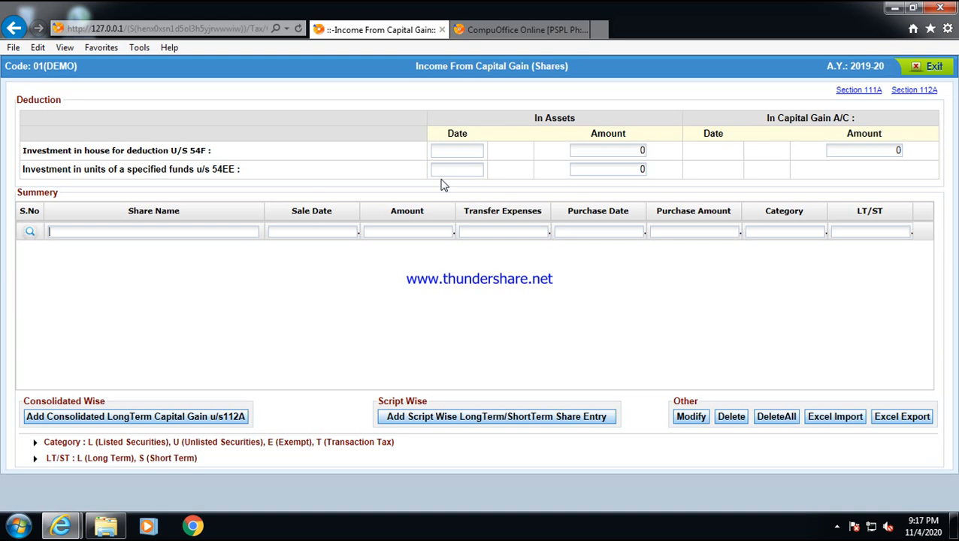
{"action": "left_click", "coordinate": [103, 422]}
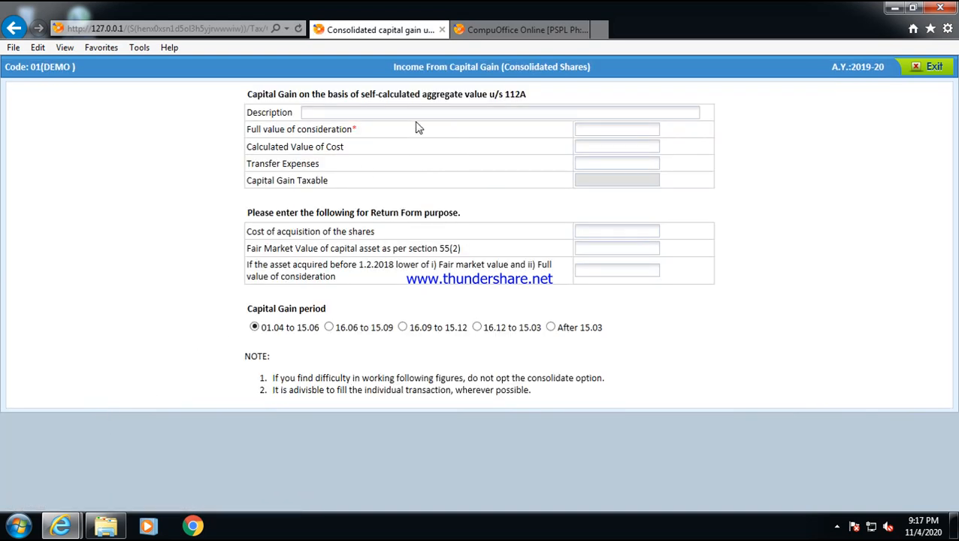
{"action": "left_click", "coordinate": [926, 68]}
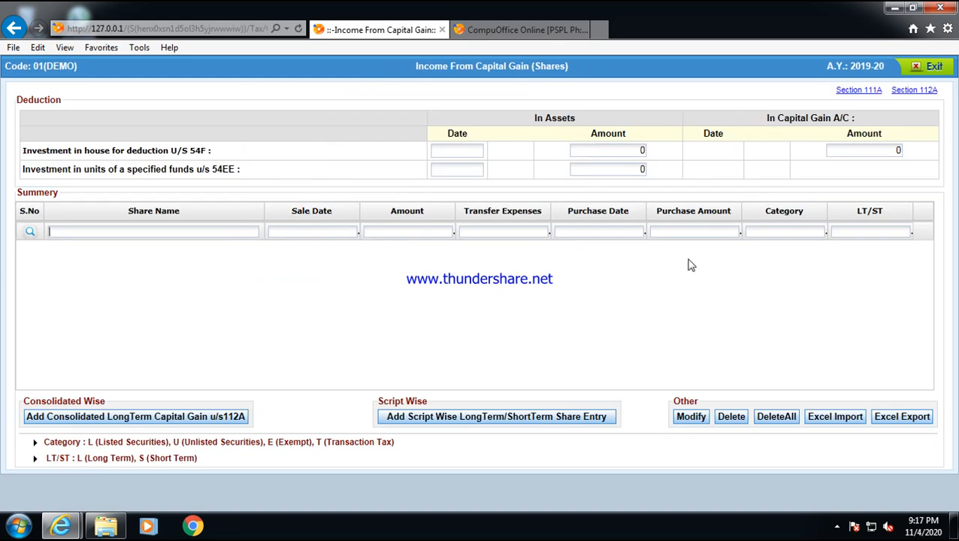
- View the script-wise share entry form, browse its list of company and mutual fund names, and close it without entering data
{"action": "left_click", "coordinate": [411, 422]}
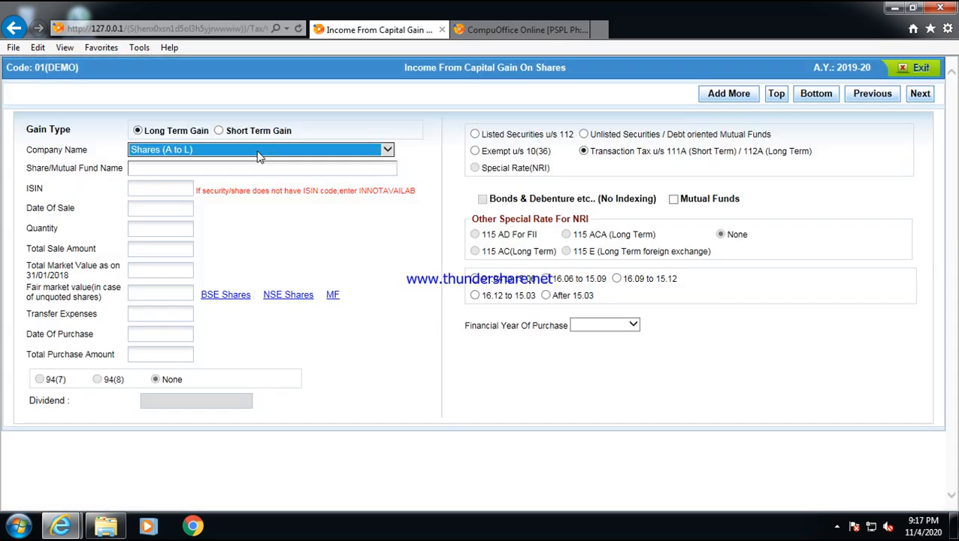
{"action": "left_click", "coordinate": [257, 152]}
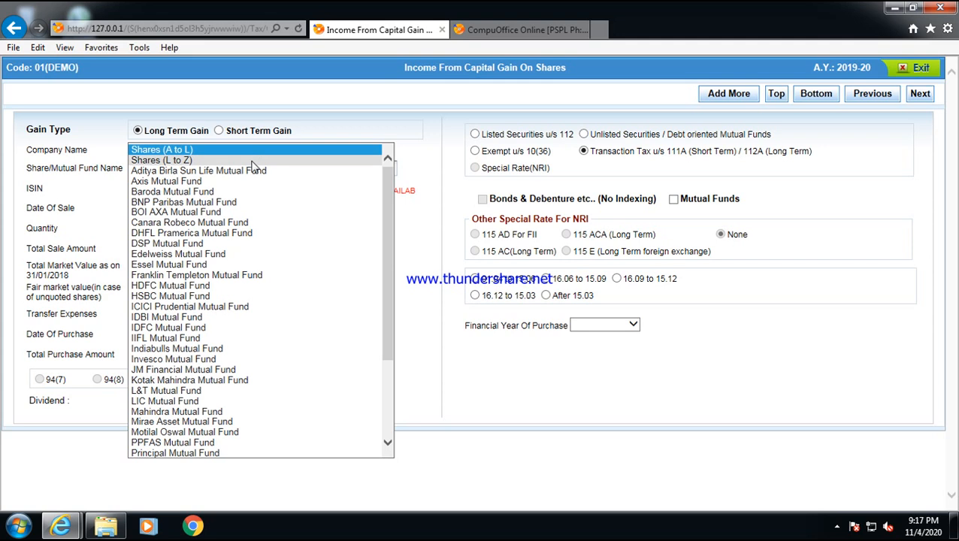
{"action": "scroll", "coordinate": [200, 331], "scroll_direction": "down", "scroll_amount": 3}
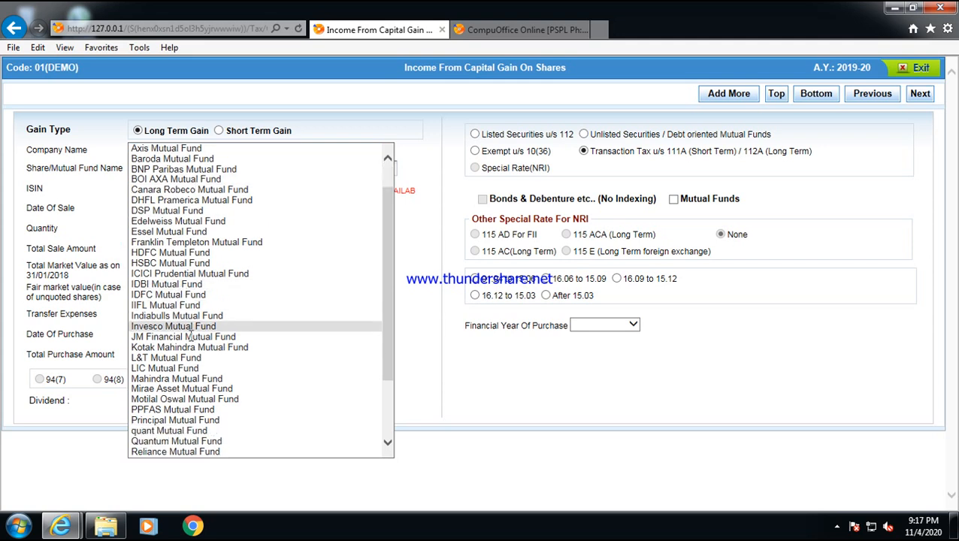
{"action": "scroll", "coordinate": [196, 421], "scroll_direction": "up", "scroll_amount": 3}
{"action": "left_click", "coordinate": [491, 434]}
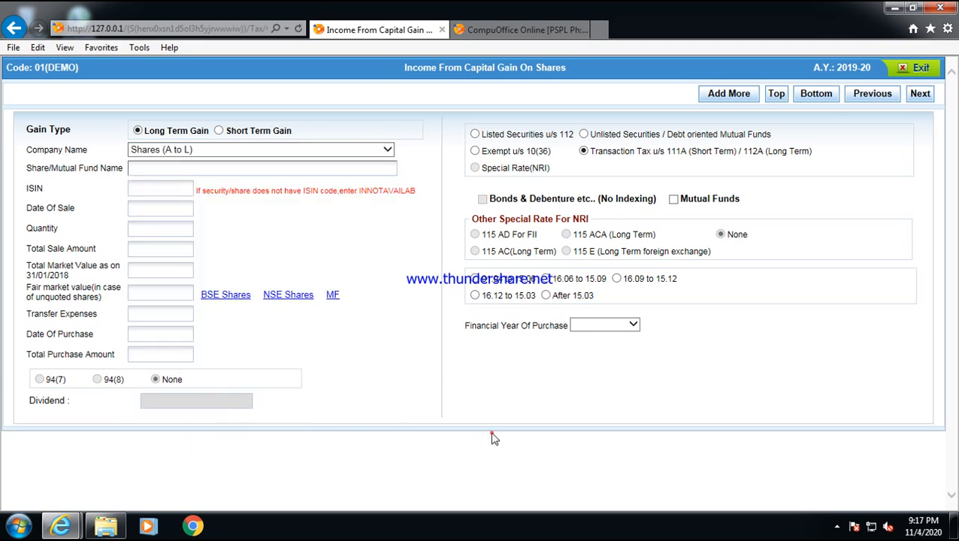
{"action": "left_click", "coordinate": [906, 71]}
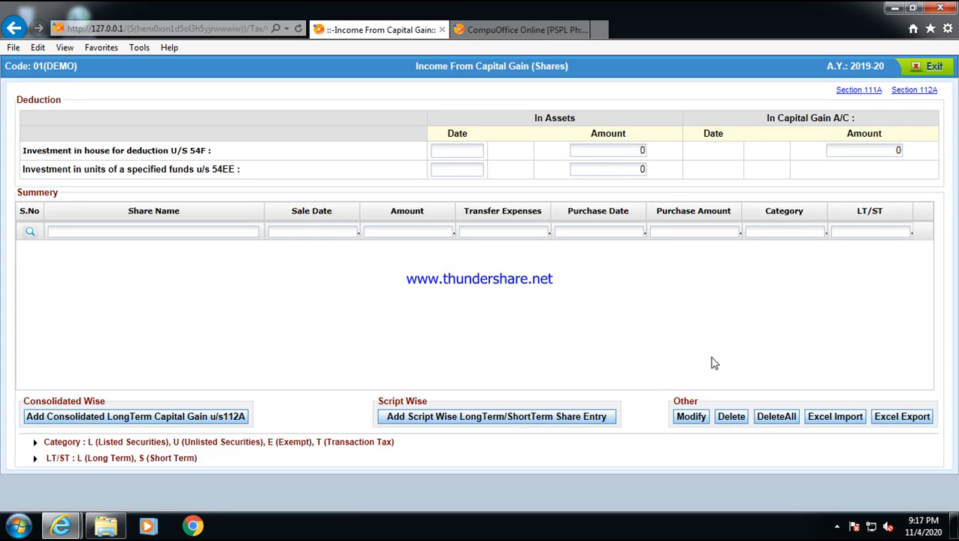
- View the Excel import options for capital gain on shares and return to the computation
{"action": "left_click", "coordinate": [841, 419]}
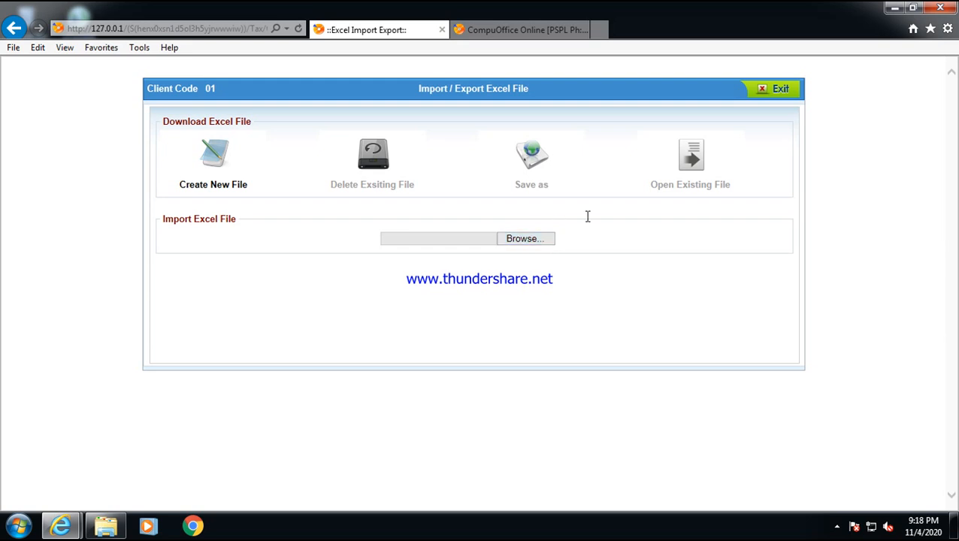
{"action": "left_click", "coordinate": [777, 93]}
{"action": "left_click", "coordinate": [920, 68]}
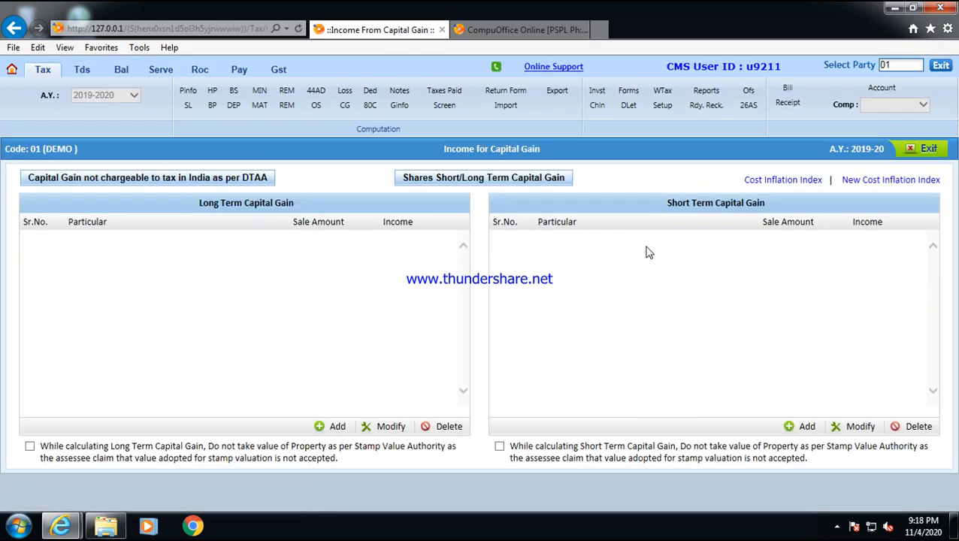
{"action": "left_click", "coordinate": [921, 148]}
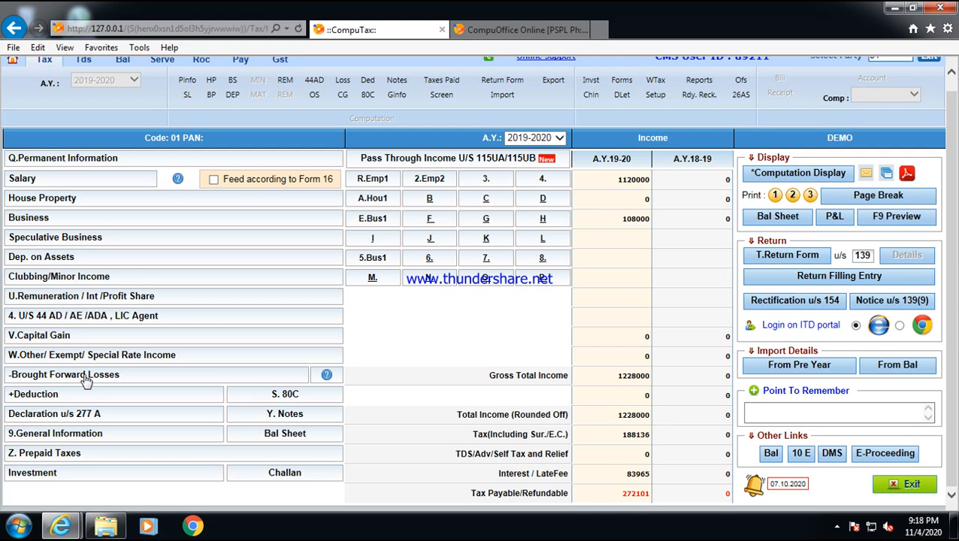
- Review the deduction form from section 80CCC down to the 80G donations and other-section rows, and close it without entering data
{"action": "left_click", "coordinate": [43, 393]}
{"action": "scroll", "coordinate": [148, 363], "scroll_direction": "down", "scroll_amount": 3}
{"action": "scroll", "coordinate": [256, 368], "scroll_direction": "up", "scroll_amount": 3}
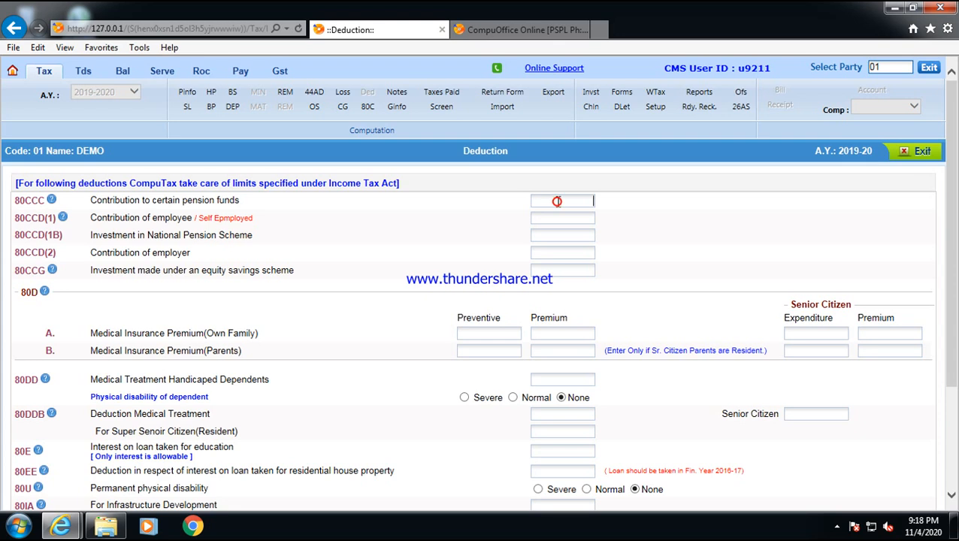
{"action": "scroll", "coordinate": [557, 201], "scroll_direction": "down", "scroll_amount": 2}
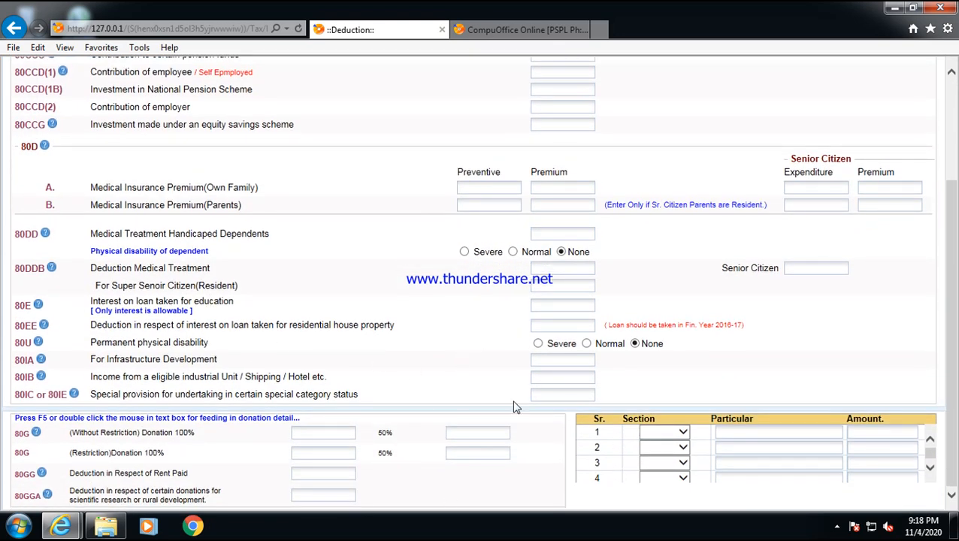
{"action": "left_click", "coordinate": [683, 432]}
{"action": "left_click", "coordinate": [762, 440]}
{"action": "scroll", "coordinate": [785, 381], "scroll_direction": "up", "scroll_amount": 3}
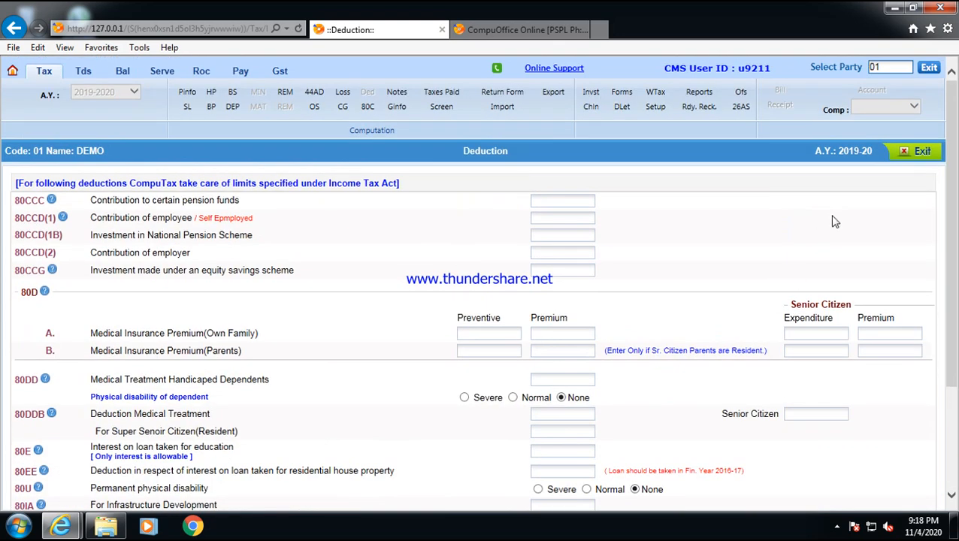
{"action": "left_click", "coordinate": [908, 159]}
- Review the section 80C form, including NSC, insurance, PPF and other eligible investments, and return to the computation without entering data
{"action": "left_click", "coordinate": [295, 407]}
{"action": "scroll", "coordinate": [209, 297], "scroll_direction": "down", "scroll_amount": 3}
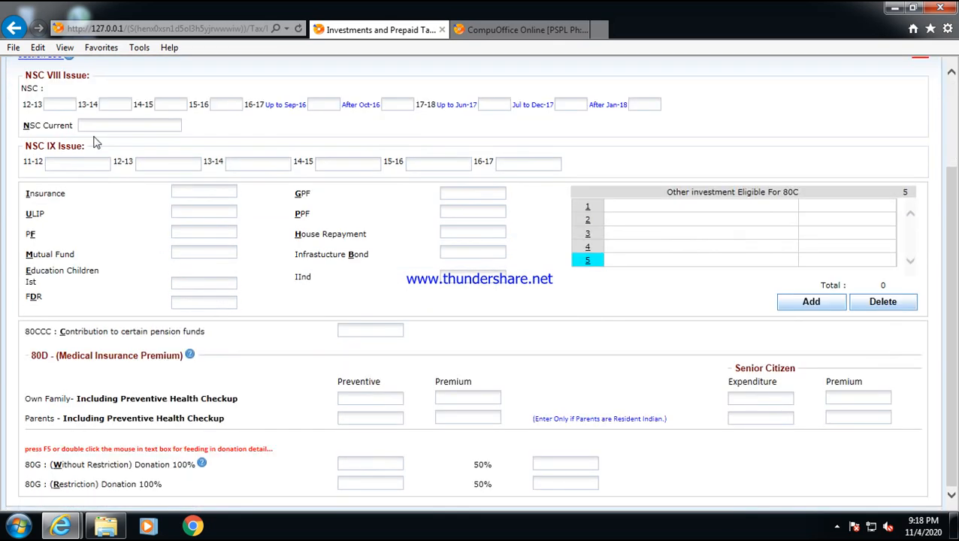
{"action": "scroll", "coordinate": [124, 194], "scroll_direction": "up", "scroll_amount": 3}
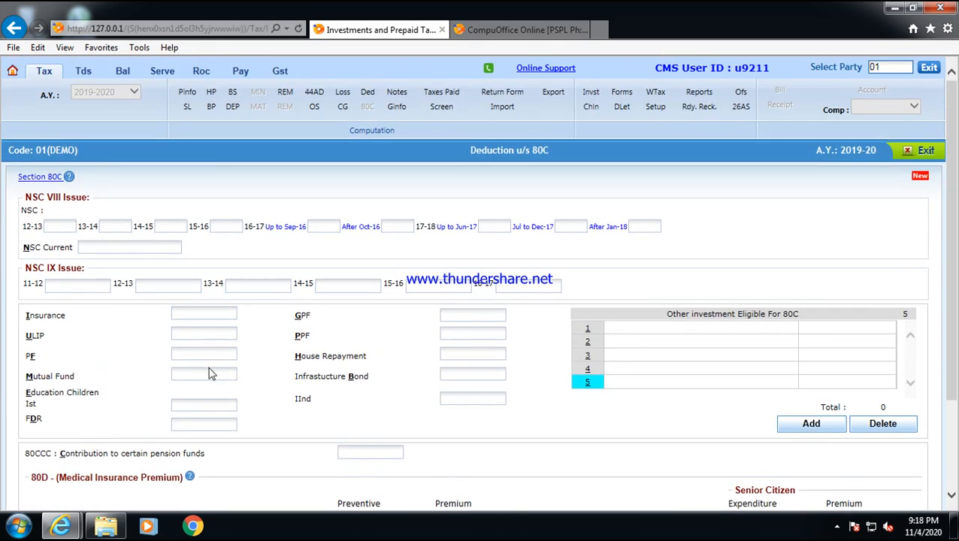
{"action": "scroll", "coordinate": [340, 349], "scroll_direction": "down", "scroll_amount": 3}
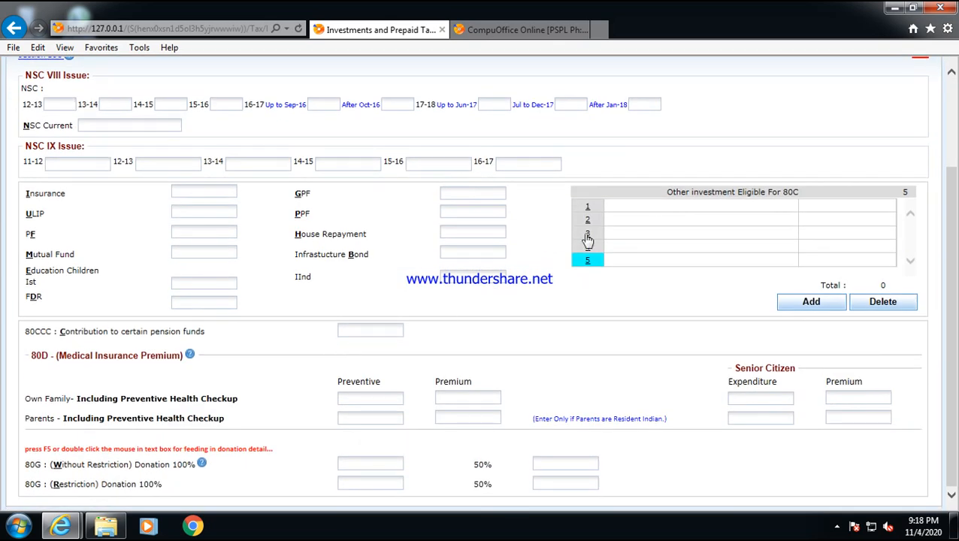
{"action": "left_click", "coordinate": [661, 205]}
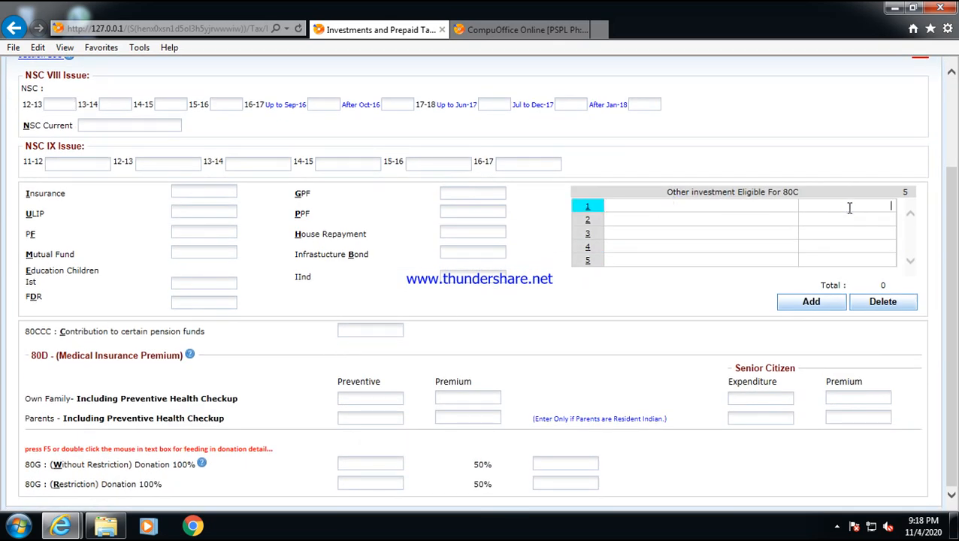
{"action": "scroll", "coordinate": [621, 369], "scroll_direction": "up", "scroll_amount": 3}
{"action": "left_click", "coordinate": [918, 153]}
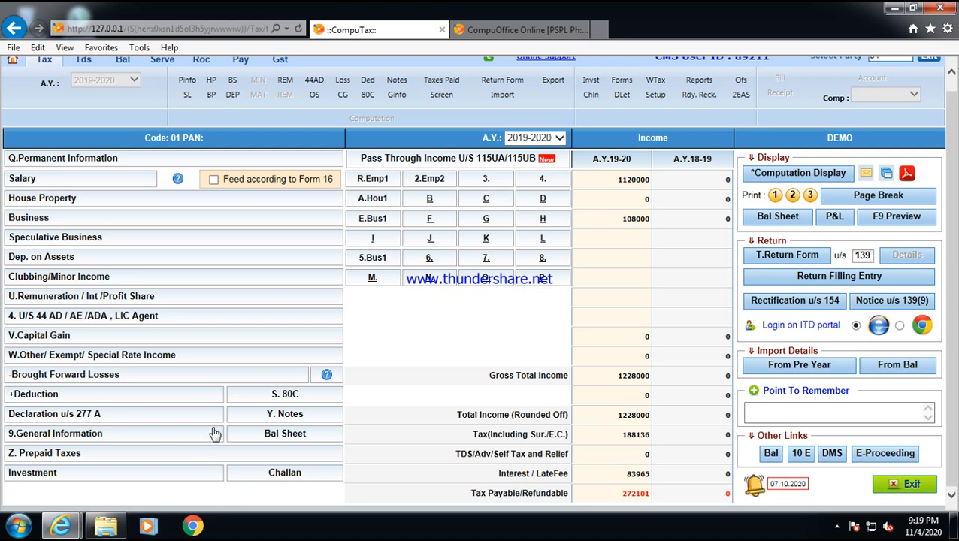
- Add the note "PASS BOOK MISSING" as a Point to Remember for the client and return to the computation
{"action": "left_click", "coordinate": [278, 414]}
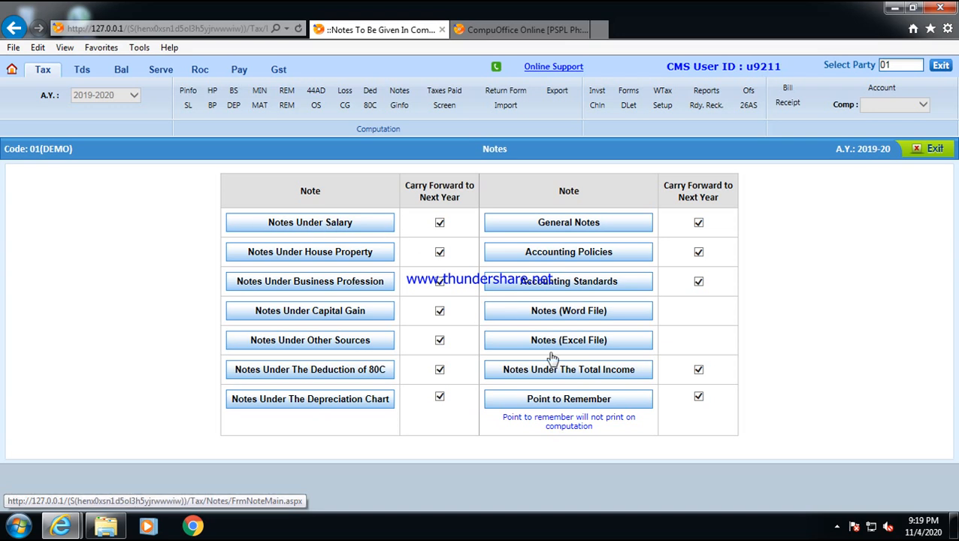
{"action": "left_click", "coordinate": [567, 399]}
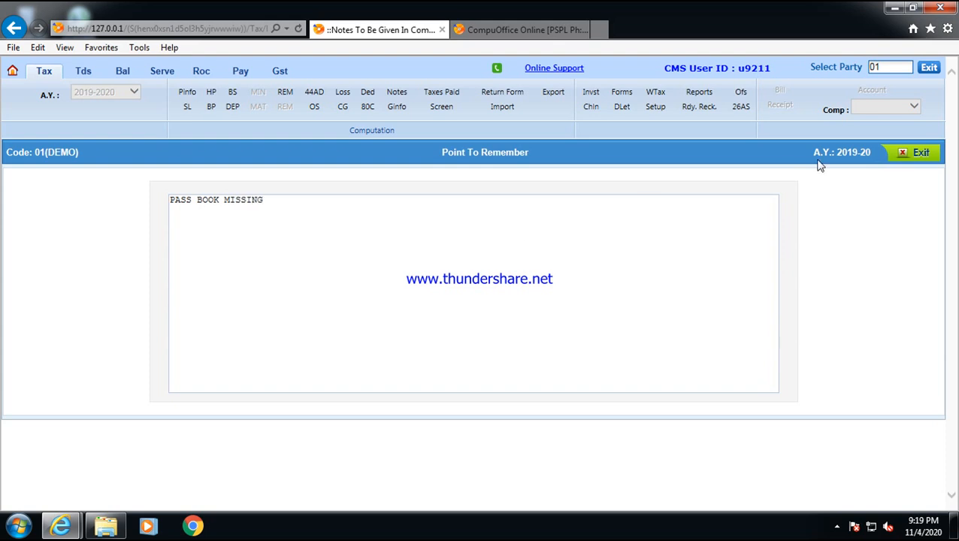
{"action": "left_click", "coordinate": [900, 153]}
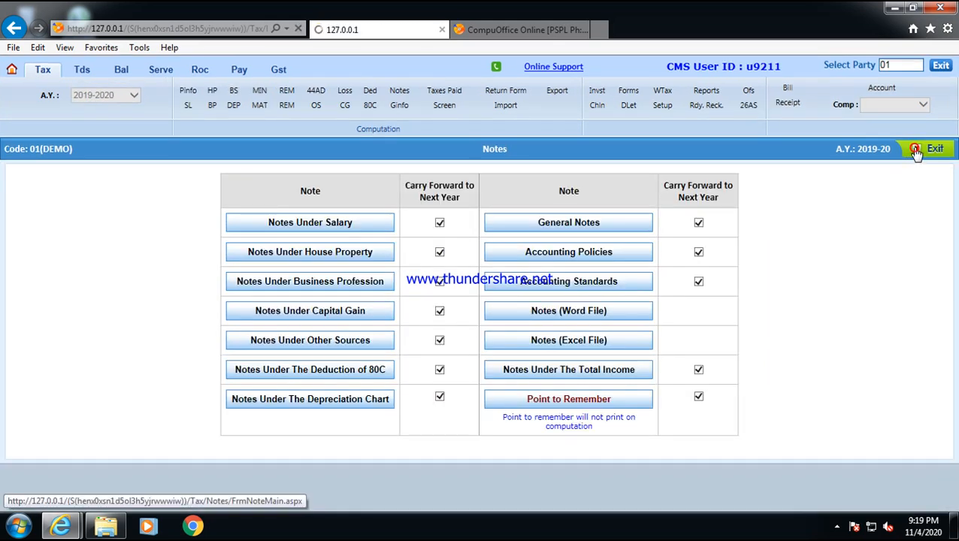
{"action": "left_click", "coordinate": [916, 150]}
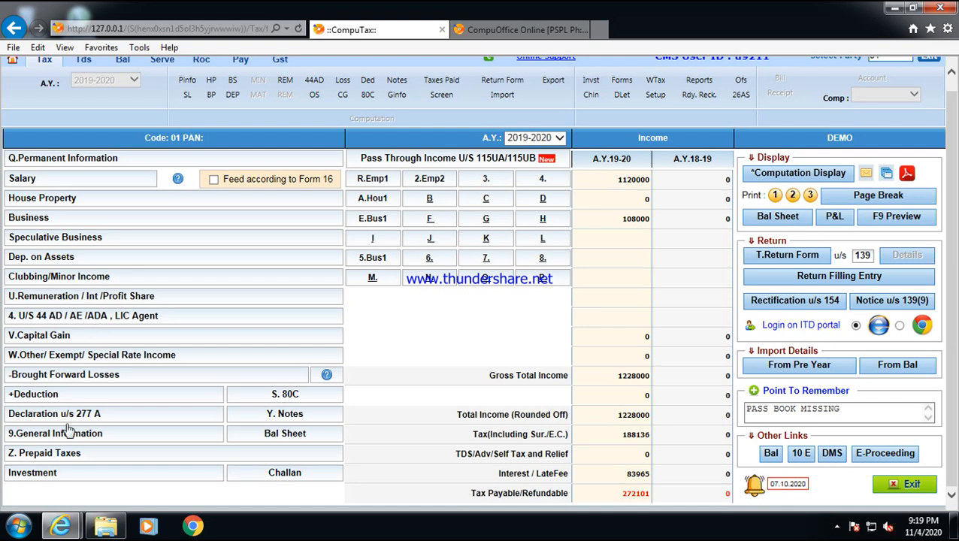
- Open the balance sheet and profit and loss form from the return filing information and view its manufacturing, trading and P&L pages
{"action": "left_click", "coordinate": [36, 439]}
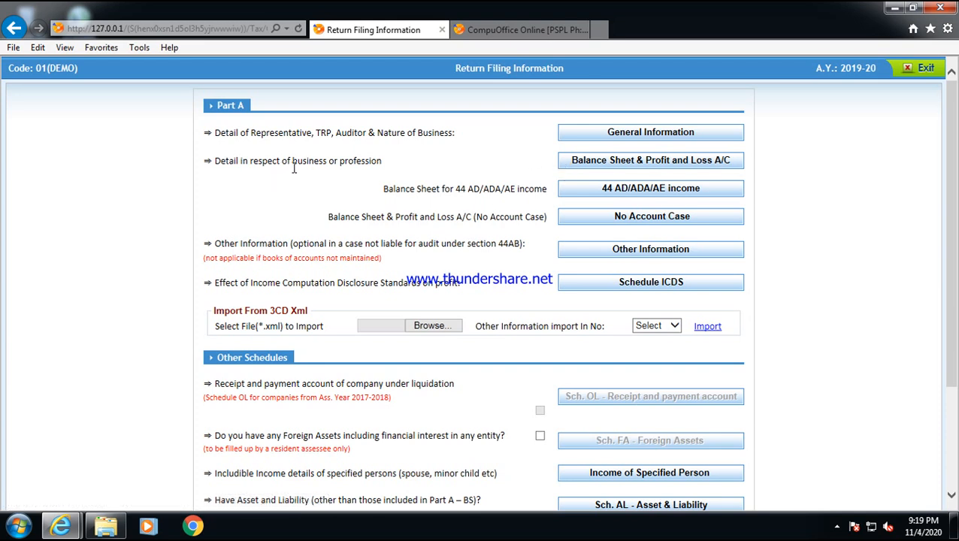
{"action": "left_click", "coordinate": [645, 159]}
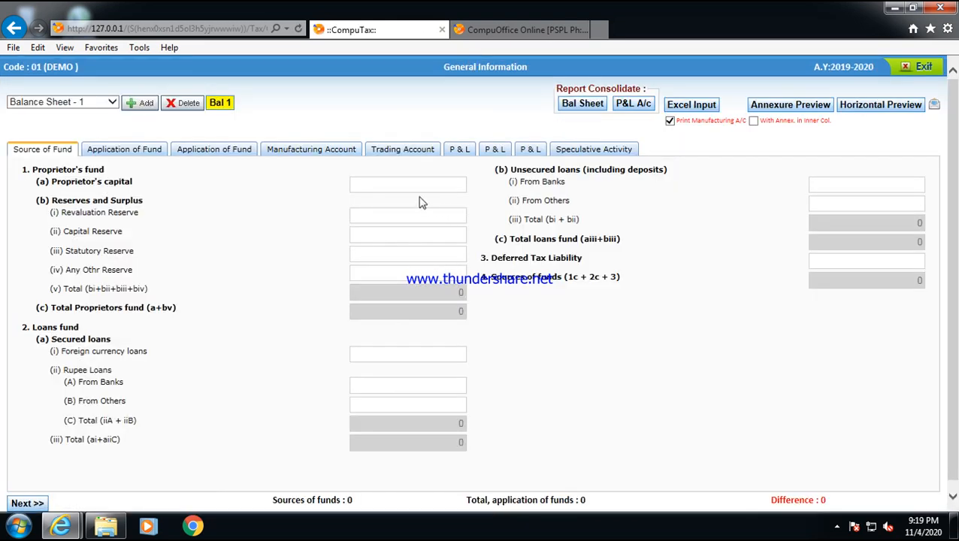
{"action": "left_click", "coordinate": [301, 151]}
{"action": "left_click", "coordinate": [375, 152]}
{"action": "left_click", "coordinate": [458, 153]}
{"action": "left_click", "coordinate": [495, 153]}
{"action": "left_click", "coordinate": [529, 153]}
- Examine net profit before taxes and its transfer-to-computation business choices on the last P&L page, without selecting any
{"action": "scroll", "coordinate": [608, 269], "scroll_direction": "down", "scroll_amount": 1}
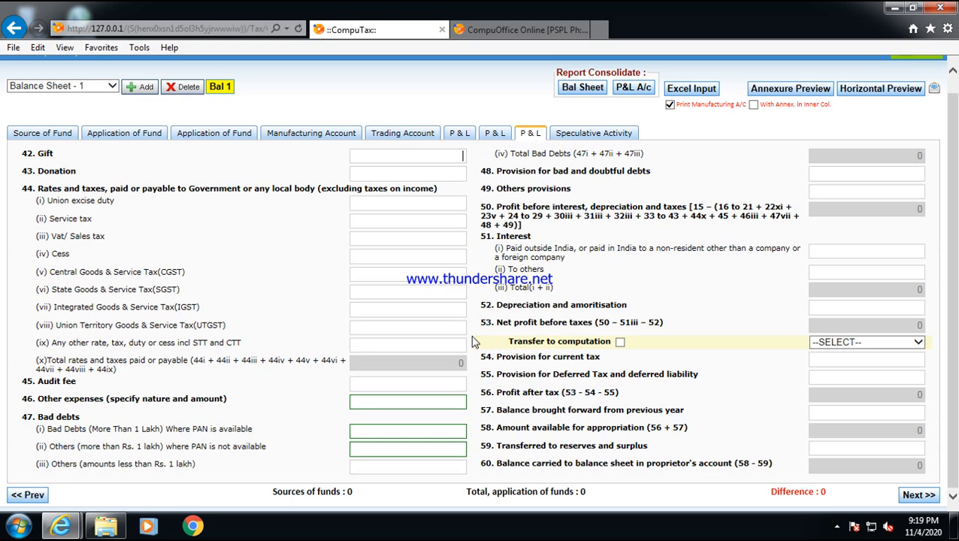
{"action": "left_click_drag", "start_coordinate": [480, 324], "coordinate": [593, 329]}
{"action": "left_click", "coordinate": [714, 342]}
{"action": "left_click", "coordinate": [817, 344]}
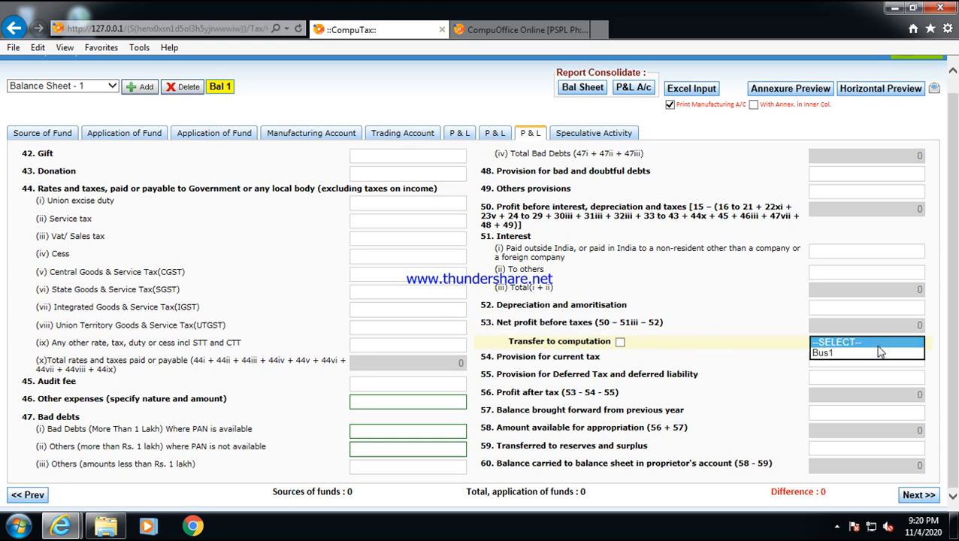
{"action": "left_click", "coordinate": [719, 343]}
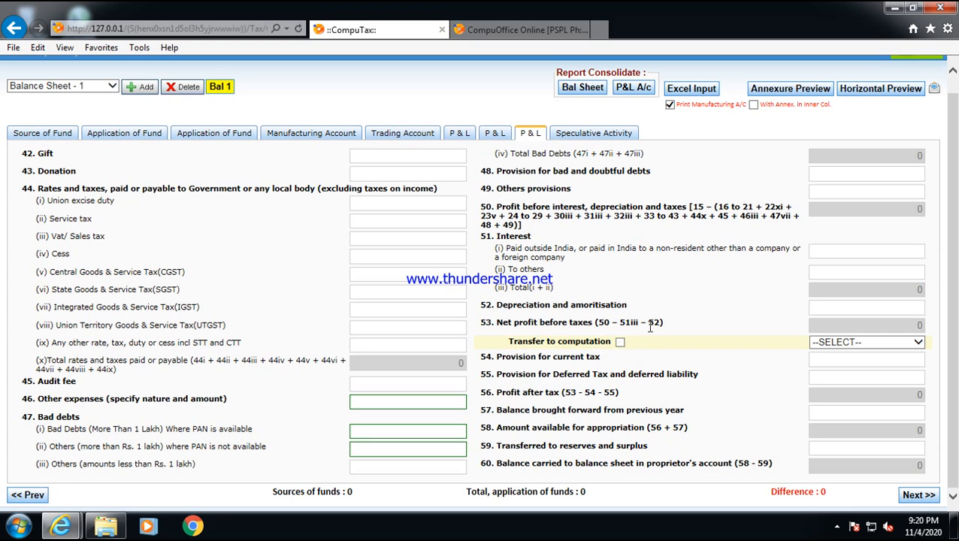
{"action": "scroll", "coordinate": [654, 325], "scroll_direction": "up", "scroll_amount": 1}
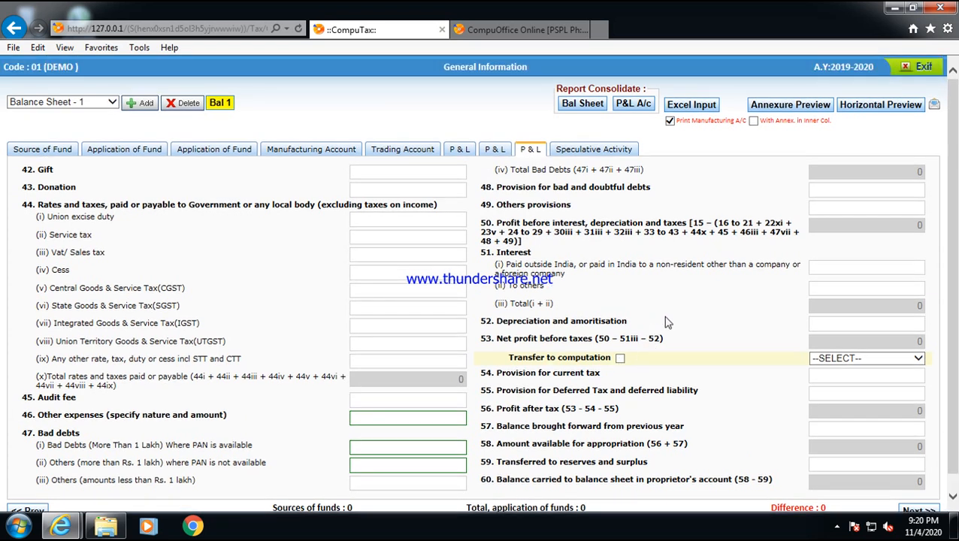
- Exit the profit and loss form and the return filing information to return to the computation
{"action": "left_click", "coordinate": [918, 69]}
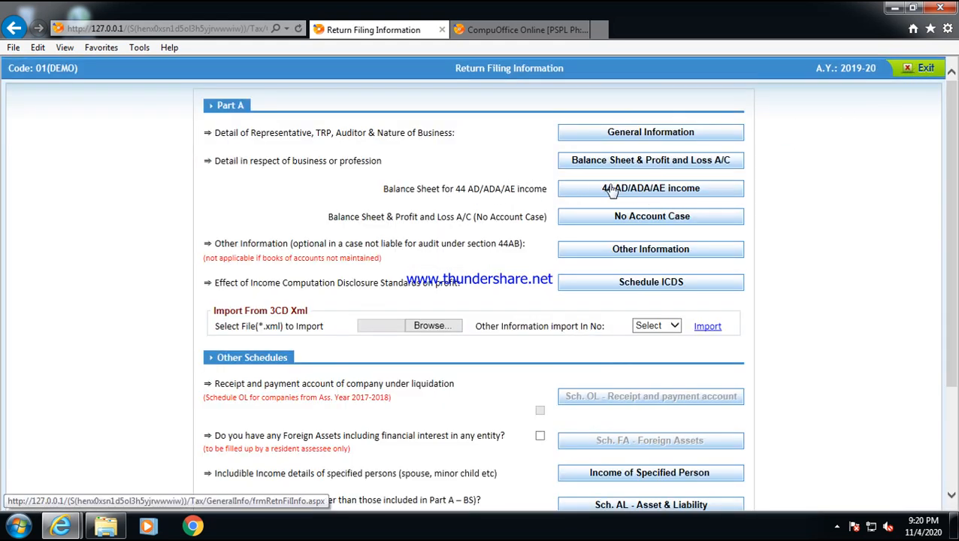
{"action": "left_click", "coordinate": [912, 70]}
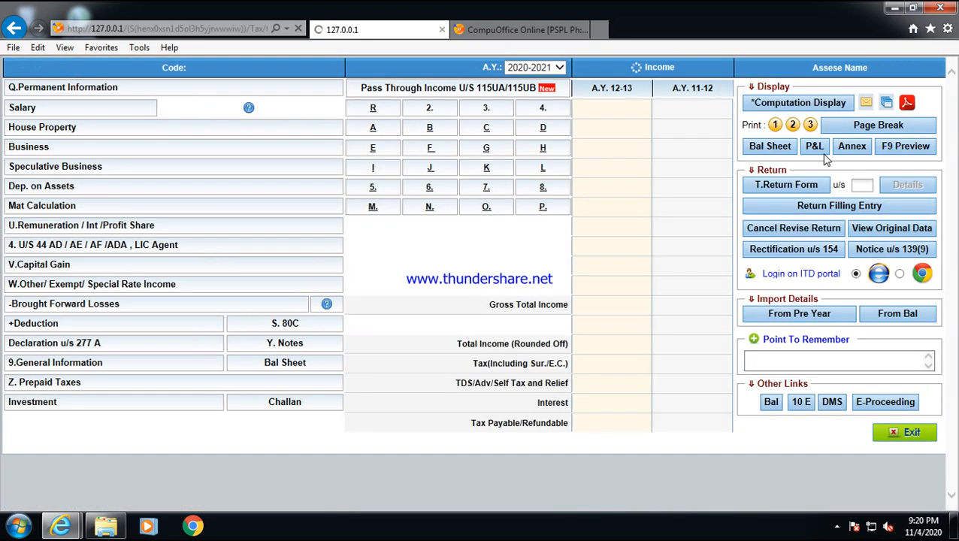
{"action": "scroll", "coordinate": [396, 363], "scroll_direction": "down", "scroll_amount": 1}
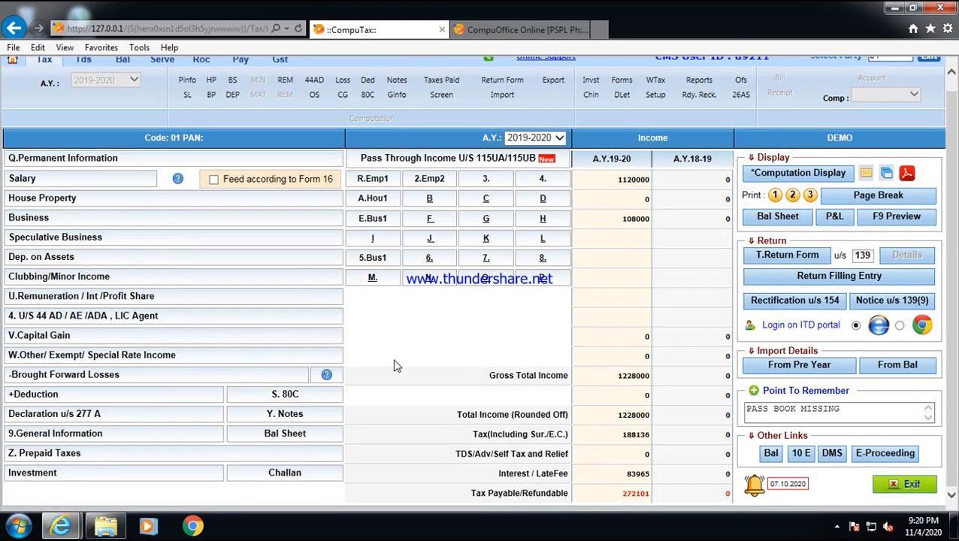
- Open the client's F9 balance sheet grid, try "G" as a liability entry, and exit without saving
{"action": "left_click", "coordinate": [284, 439]}
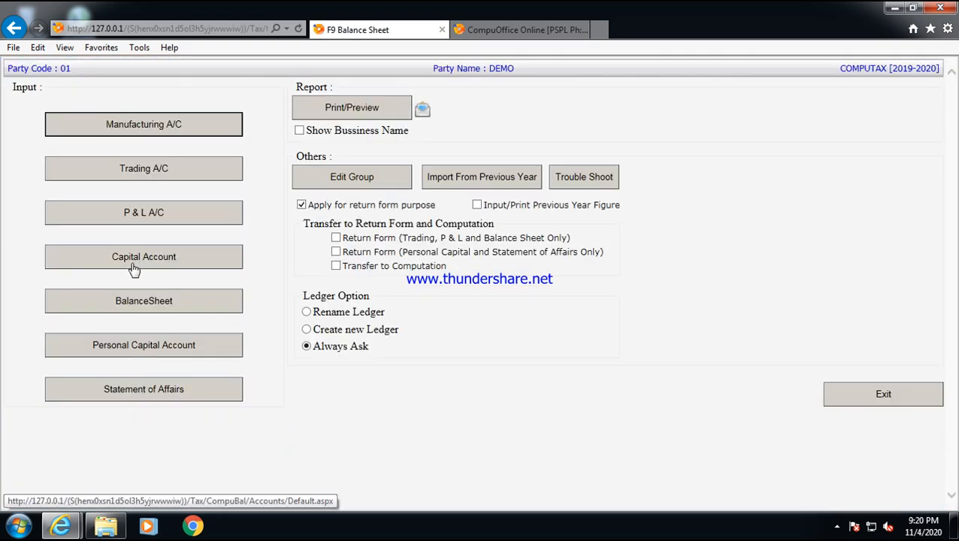
{"action": "left_click", "coordinate": [133, 301]}
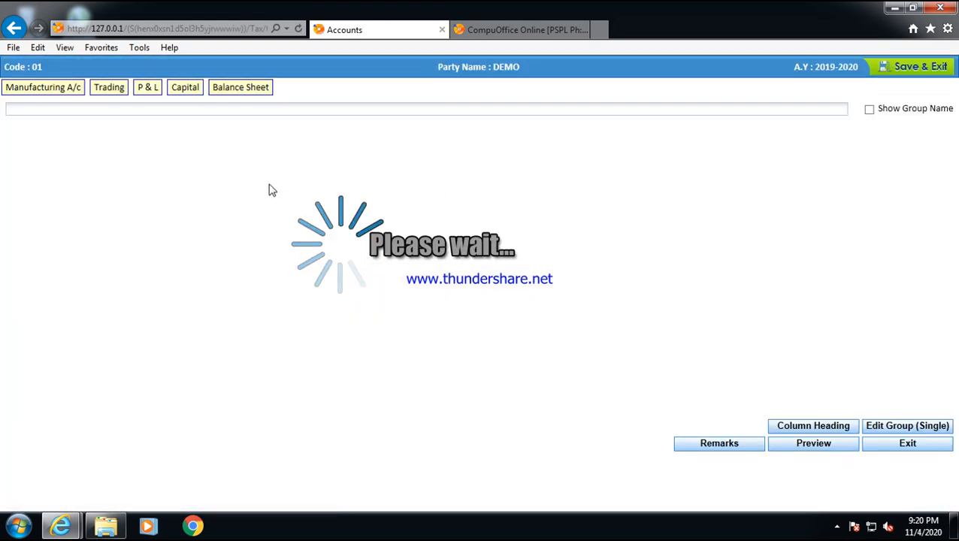
{"action": "left_click", "coordinate": [206, 159]}
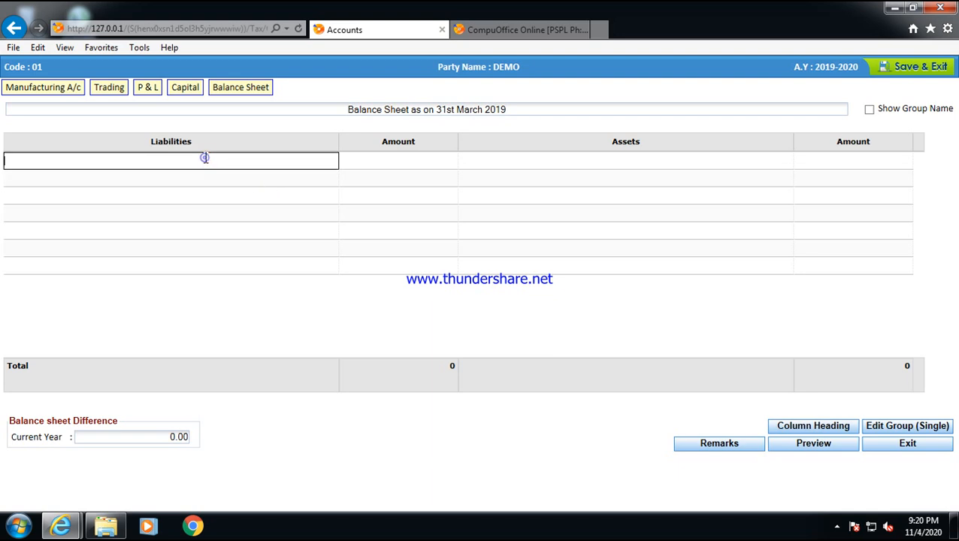
{"action": "type", "text": "G"}
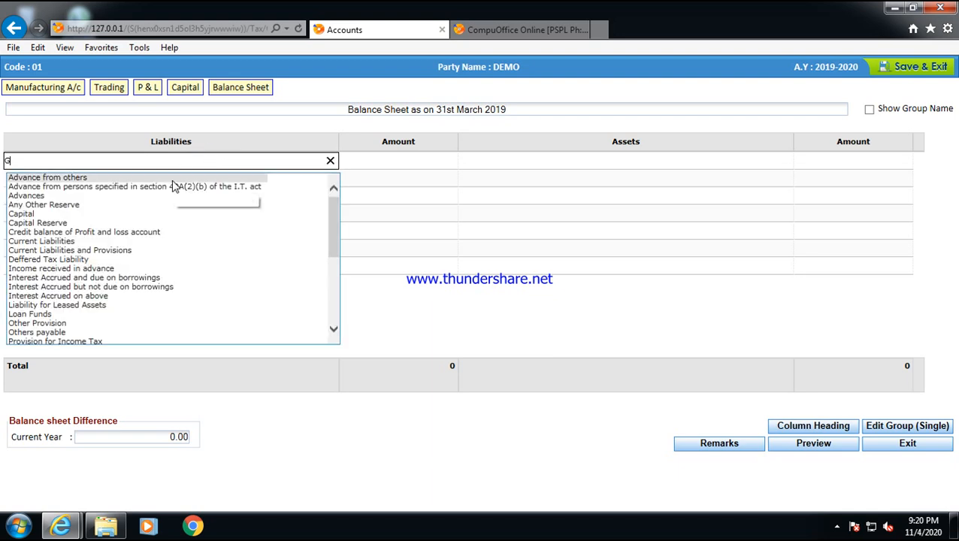
{"action": "left_click", "coordinate": [378, 166]}
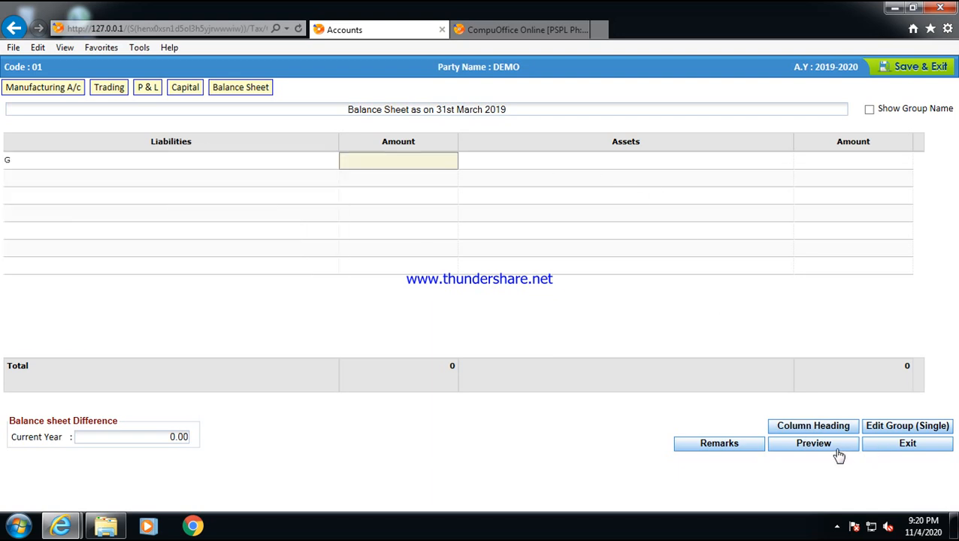
{"action": "left_click", "coordinate": [904, 449]}
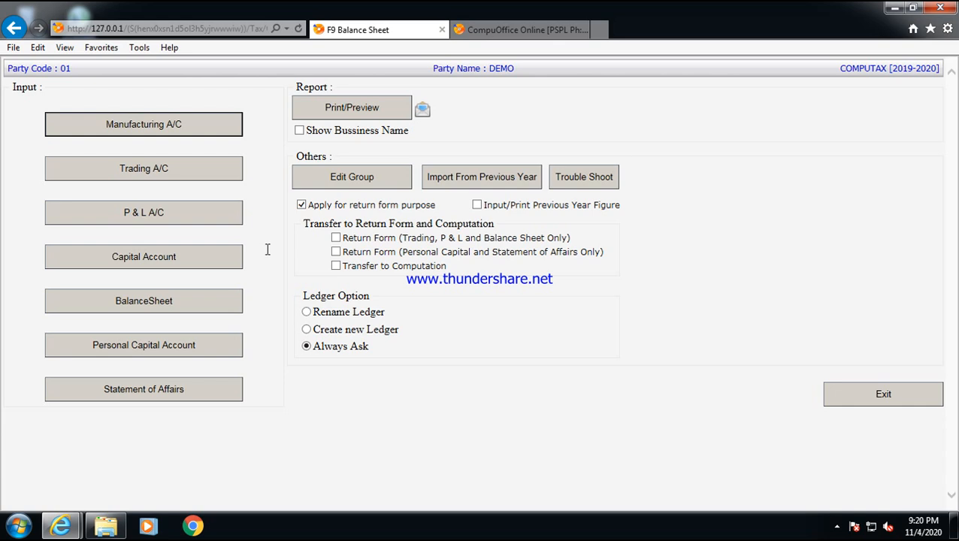
- Try the return form and computation transfer options, leave "Apply for return form purpose" unselected, and return to the computation
{"action": "left_click", "coordinate": [301, 205]}
{"action": "left_click", "coordinate": [302, 205]}
{"action": "left_click", "coordinate": [336, 239]}
{"action": "left_click", "coordinate": [336, 252]}
{"action": "left_click", "coordinate": [337, 266]}
{"action": "left_click", "coordinate": [336, 252]}
{"action": "left_click", "coordinate": [335, 237]}
{"action": "left_click", "coordinate": [335, 266]}
{"action": "left_click", "coordinate": [301, 204]}
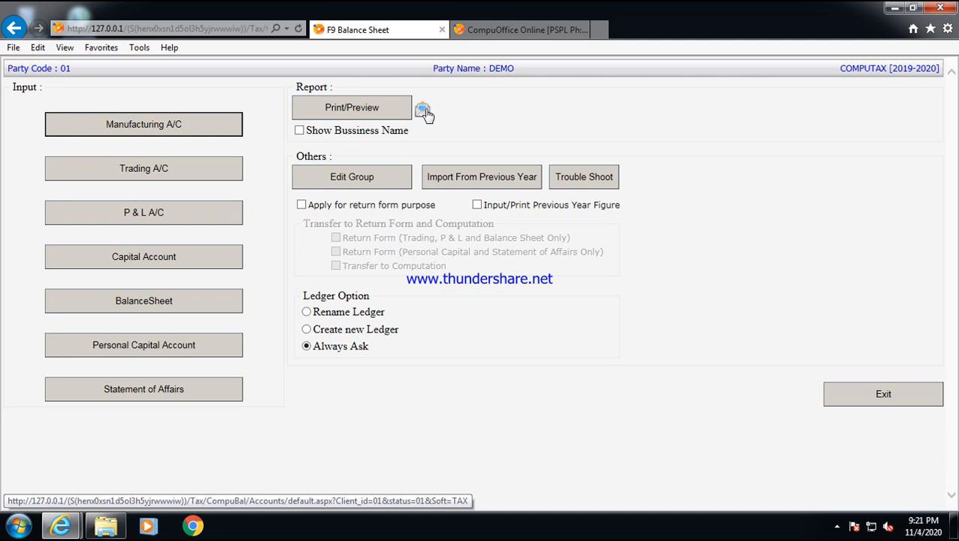
{"action": "left_click", "coordinate": [896, 396]}
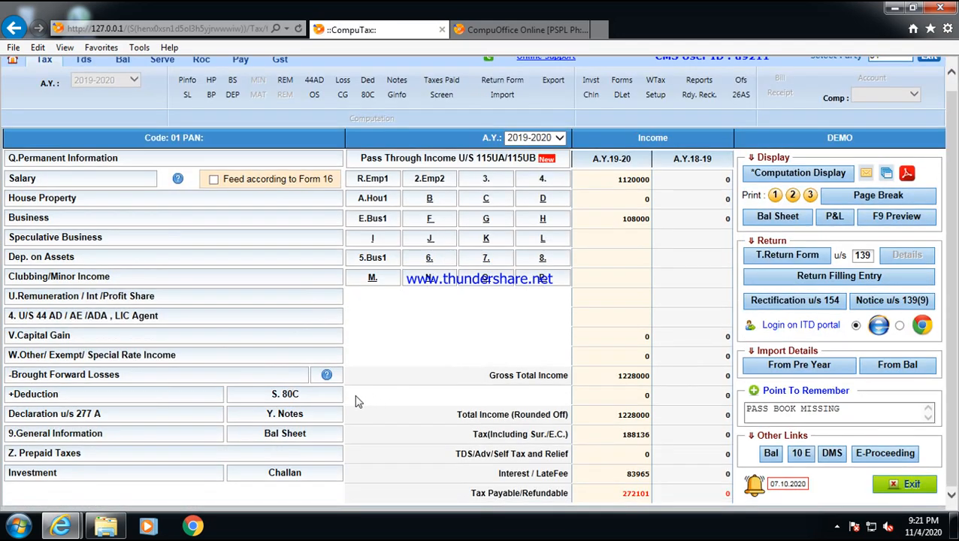
- Open the prepaid taxes form, review the View & Import Form 26AS login dialog, and close it without entering credentials
{"action": "left_click", "coordinate": [54, 456]}
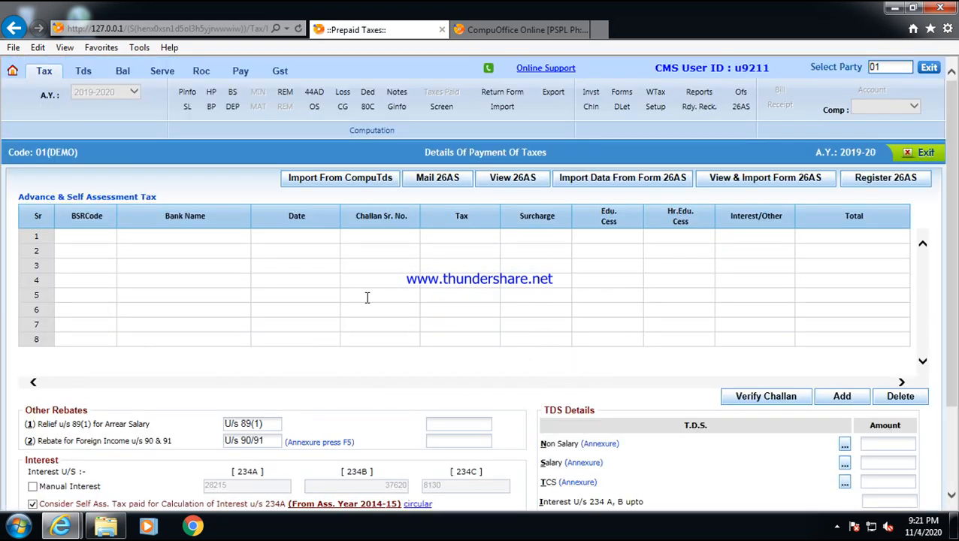
{"action": "left_click", "coordinate": [752, 180]}
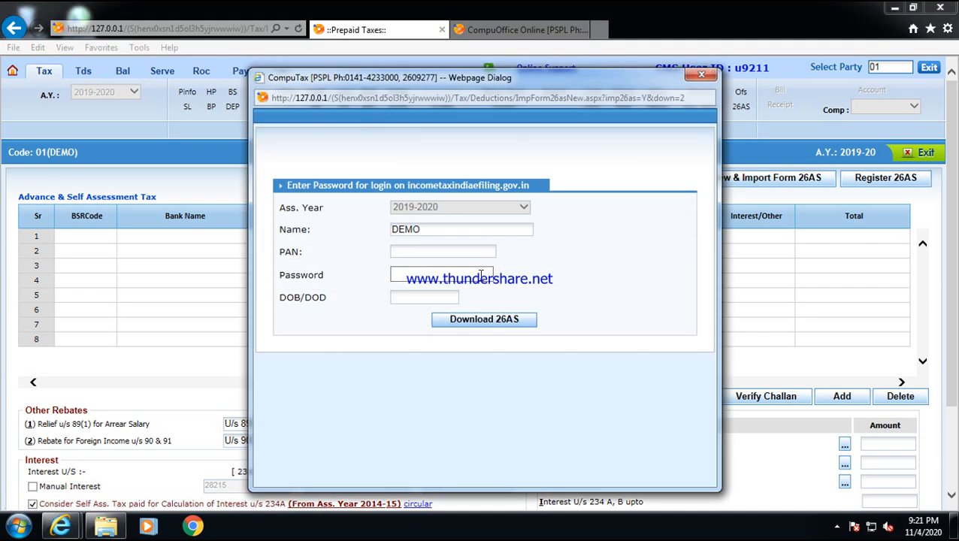
{"action": "left_click", "coordinate": [428, 277]}
{"action": "left_click", "coordinate": [613, 268]}
{"action": "left_click", "coordinate": [518, 320]}
{"action": "left_click", "coordinate": [700, 75]}
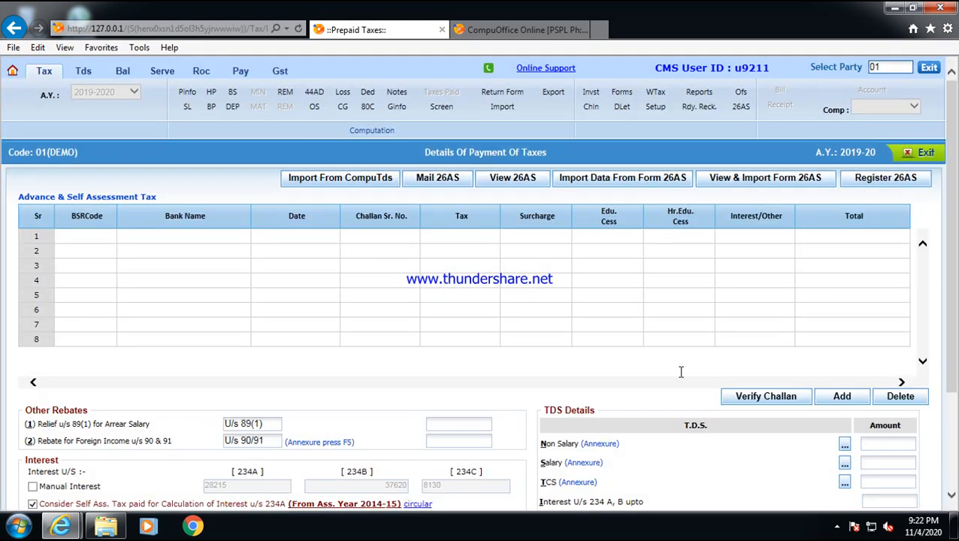
- Examine the non-salary TDS annexure and its head of income entry, and return to the prepaid taxes without entering data
{"action": "scroll", "coordinate": [783, 440], "scroll_direction": "down", "scroll_amount": 3}
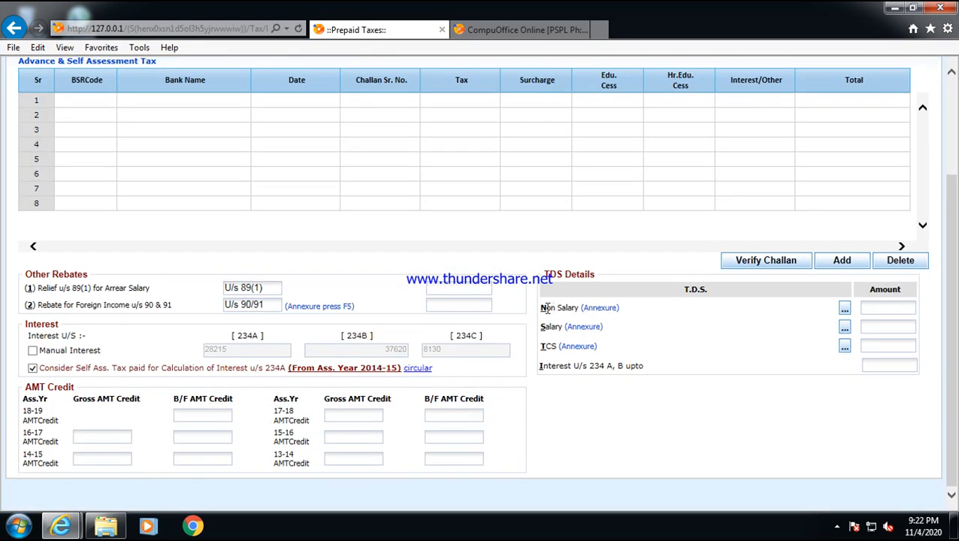
{"action": "left_click_drag", "start_coordinate": [547, 308], "coordinate": [593, 301]}
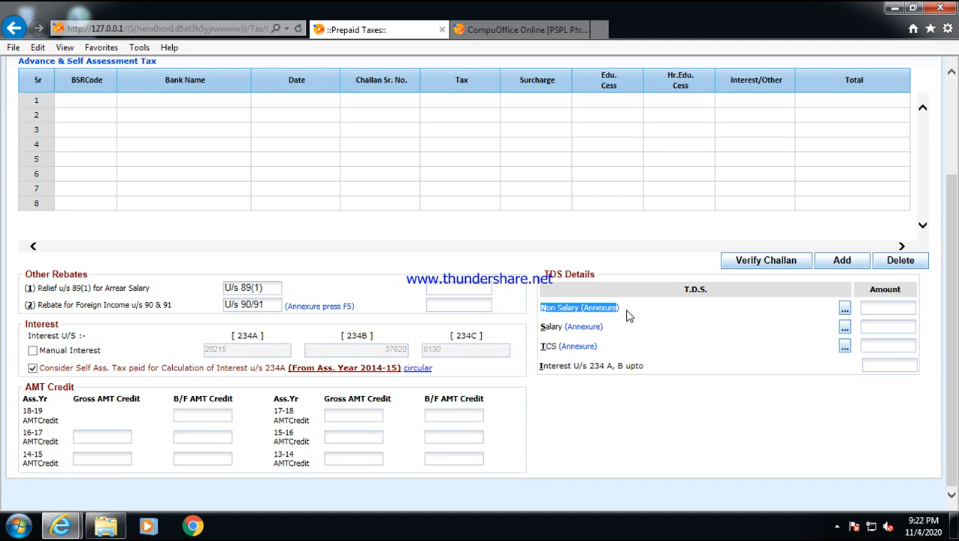
{"action": "left_click", "coordinate": [843, 308]}
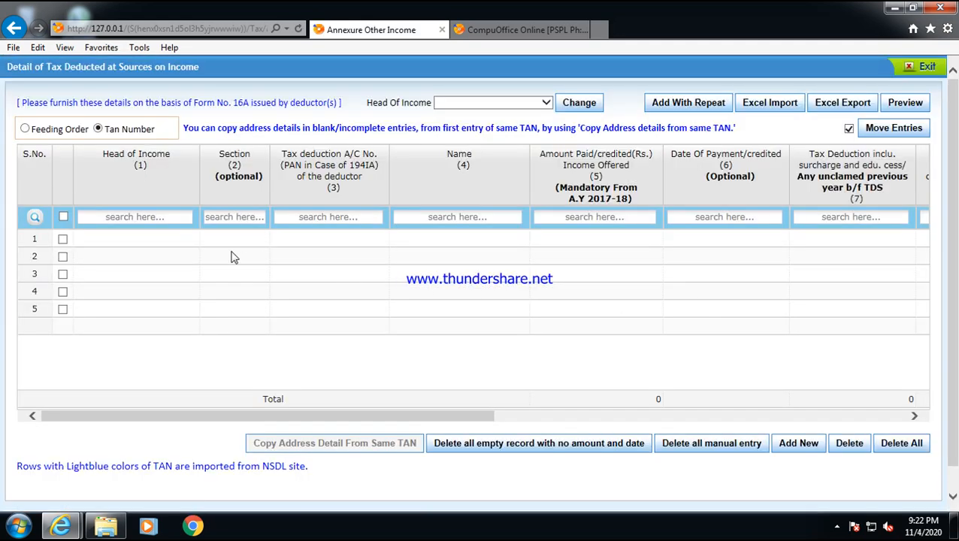
{"action": "left_click", "coordinate": [148, 240]}
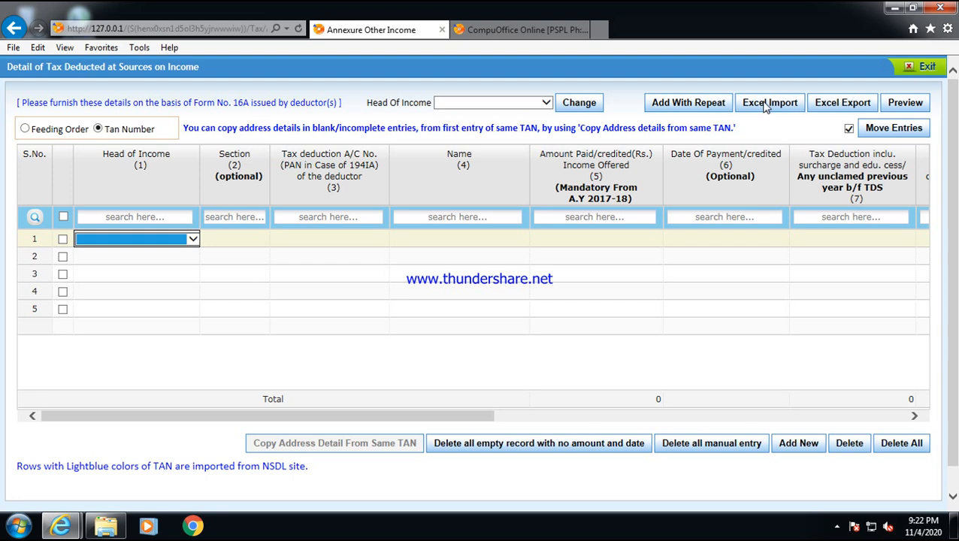
{"action": "left_click", "coordinate": [916, 69]}
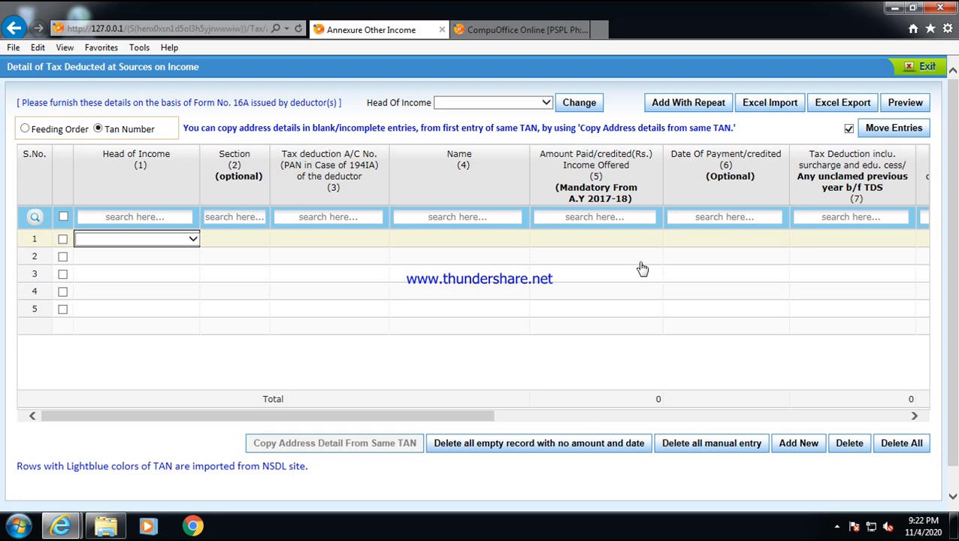
{"action": "scroll", "coordinate": [532, 306], "scroll_direction": "down", "scroll_amount": 3}
{"action": "scroll", "coordinate": [595, 329], "scroll_direction": "up", "scroll_amount": 3}
{"action": "scroll", "coordinate": [632, 361], "scroll_direction": "down", "scroll_amount": 3}
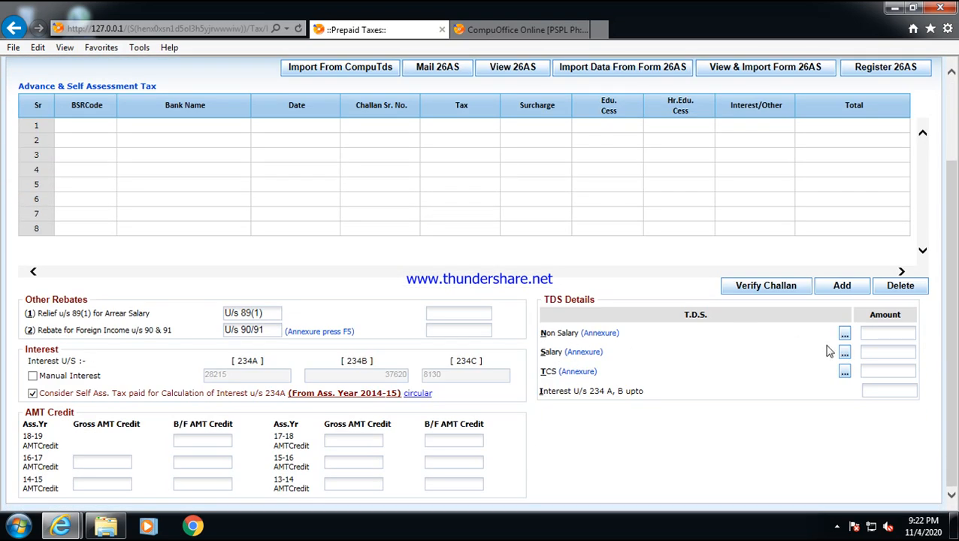
- Review the 234A, 234B and 234C interest, try the Manual Interest option, turn it off again and return to the computation
{"action": "scroll", "coordinate": [845, 359], "scroll_direction": "up", "scroll_amount": 3}
{"action": "scroll", "coordinate": [670, 366], "scroll_direction": "down", "scroll_amount": 3}
{"action": "left_click_drag", "start_coordinate": [210, 374], "coordinate": [231, 370]}
{"action": "left_click", "coordinate": [378, 381]}
{"action": "left_click_drag", "start_coordinate": [439, 376], "coordinate": [421, 392]}
{"action": "left_click", "coordinate": [33, 377]}
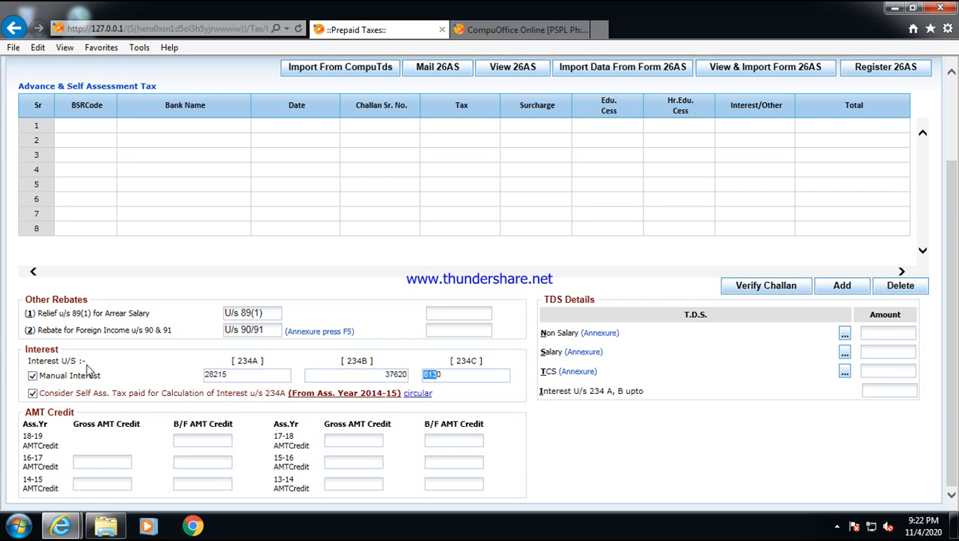
{"action": "left_click", "coordinate": [33, 375]}
{"action": "scroll", "coordinate": [792, 236], "scroll_direction": "up", "scroll_amount": 2}
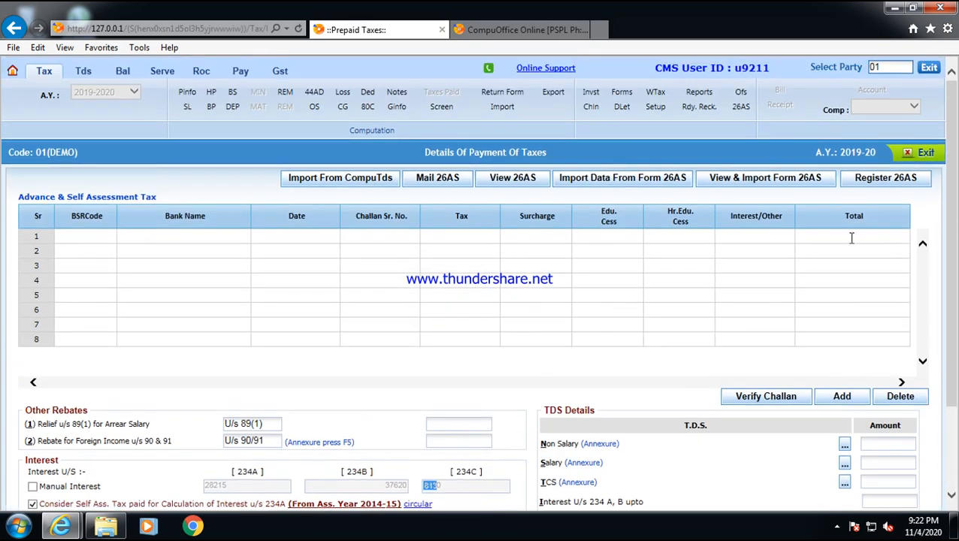
{"action": "left_click", "coordinate": [923, 153]}
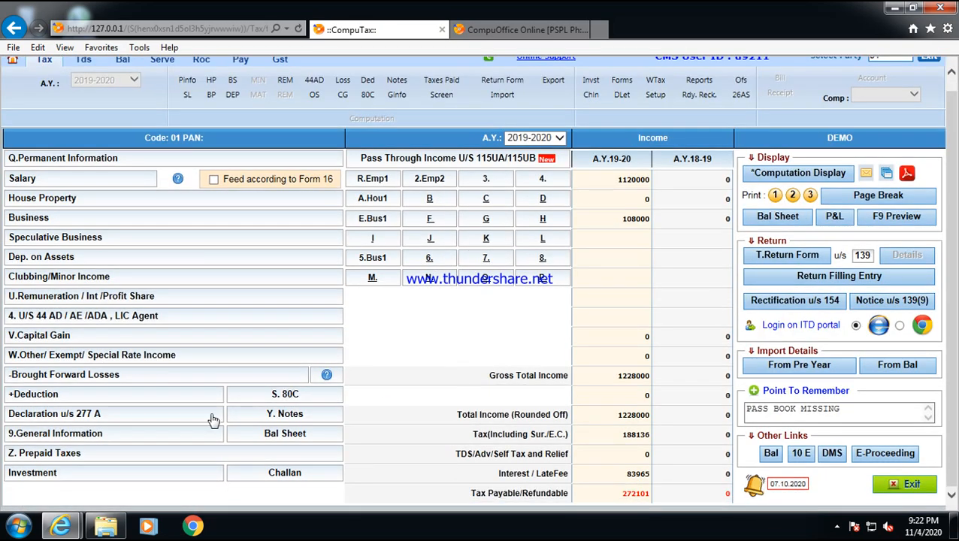
- Open a new investment entry, view the investment nature choices with FDR with Bank, and return to the computation without entering data
{"action": "left_click", "coordinate": [39, 474]}
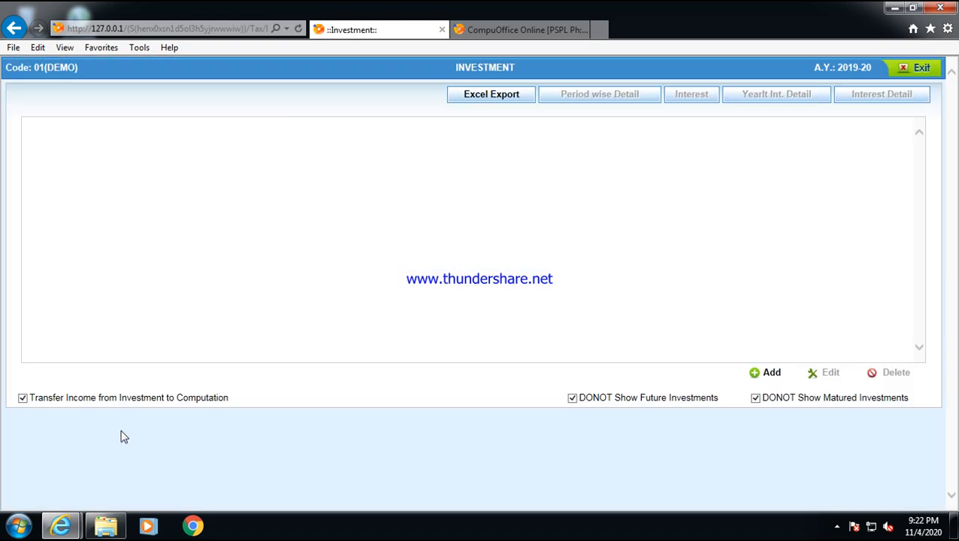
{"action": "left_click", "coordinate": [770, 372]}
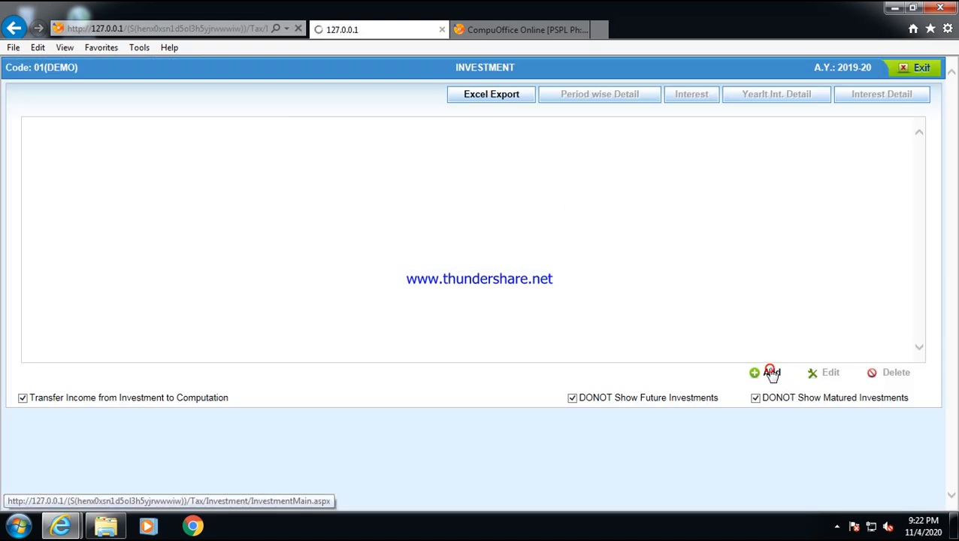
{"action": "left_click", "coordinate": [293, 110]}
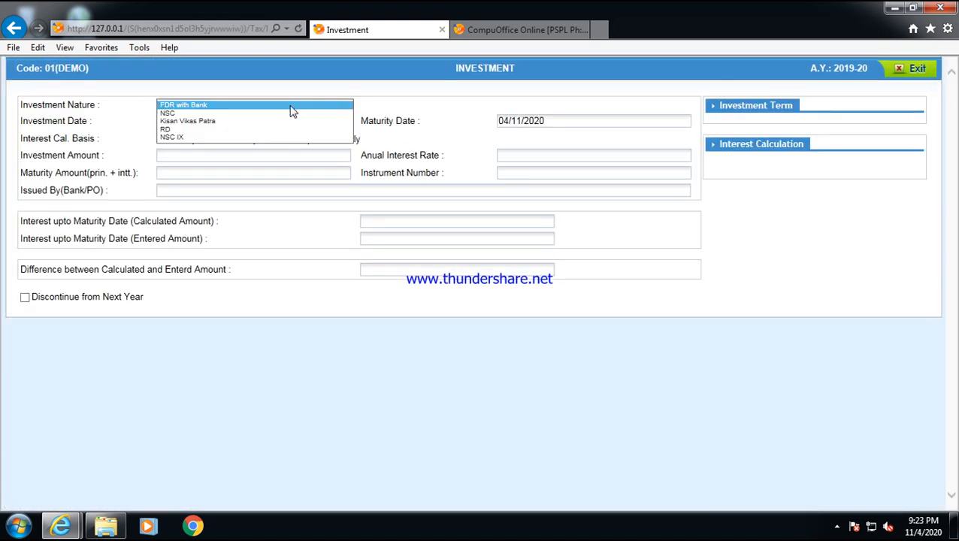
{"action": "left_click", "coordinate": [292, 106]}
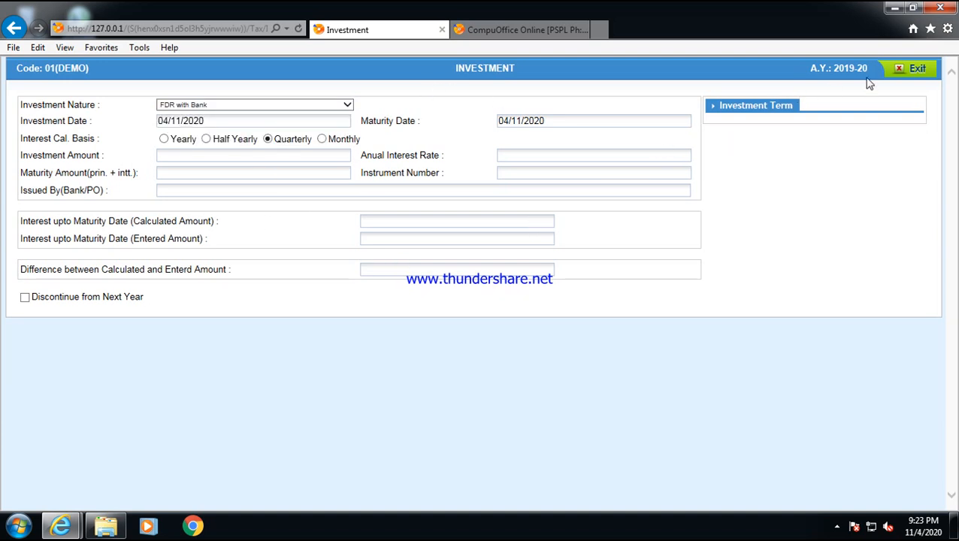
{"action": "left_click", "coordinate": [913, 69]}
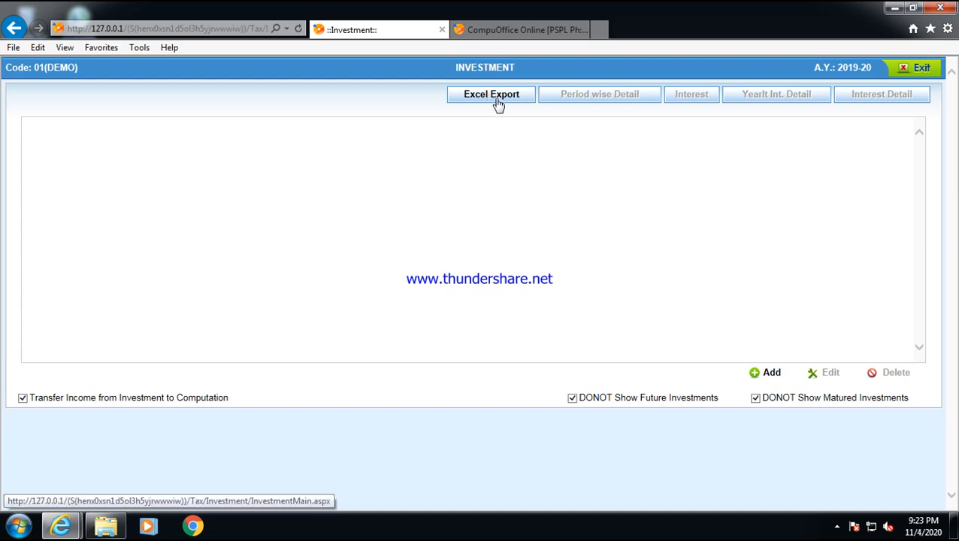
{"action": "left_click", "coordinate": [906, 69]}
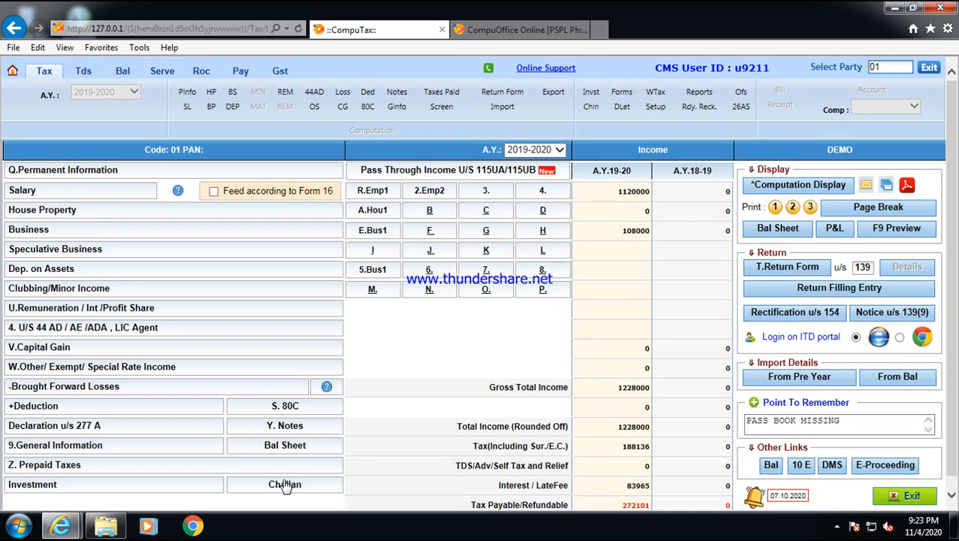
- Create a Self Assessment Tax challan for assessment year 2019-20 using the filled-in amounts and save it as a pending challan
{"action": "left_click", "coordinate": [285, 481]}
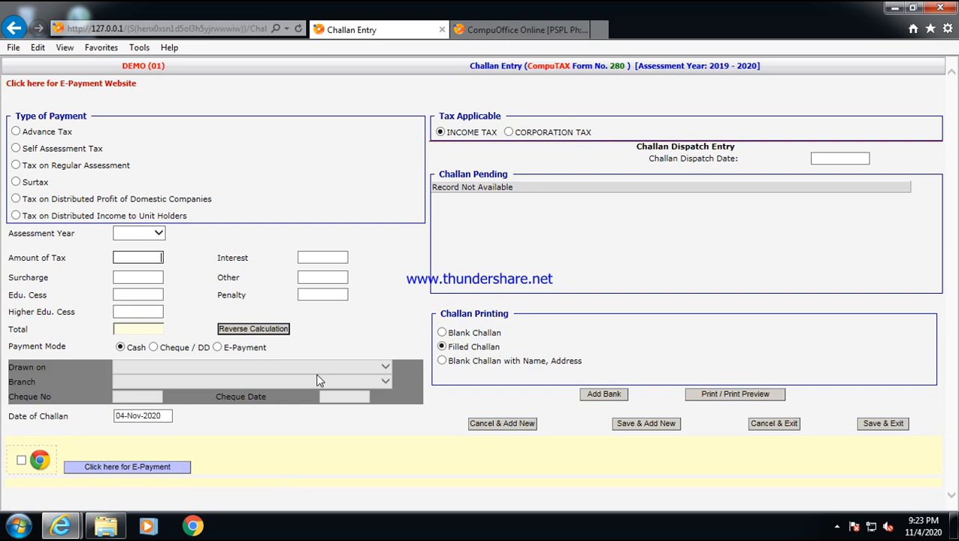
{"action": "left_click", "coordinate": [21, 149]}
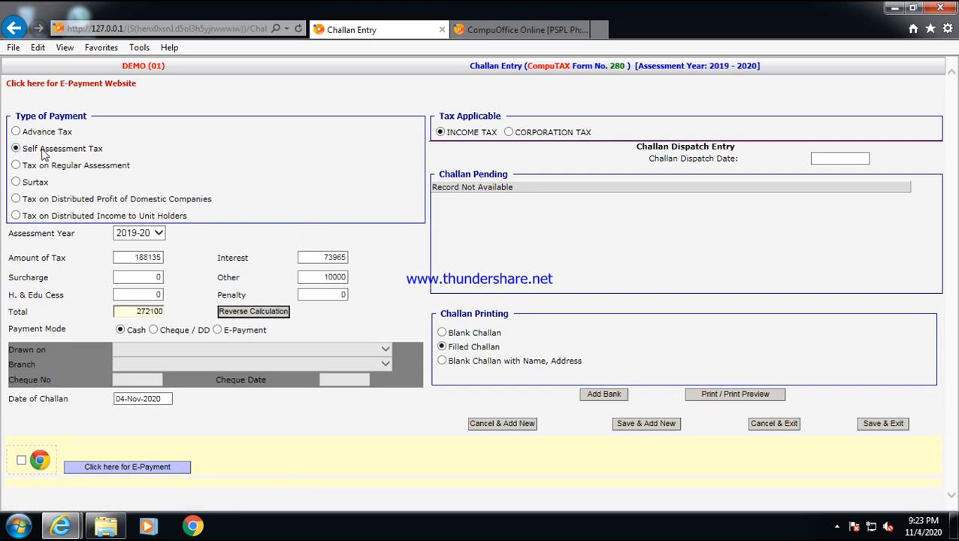
{"action": "double_click", "coordinate": [135, 258]}
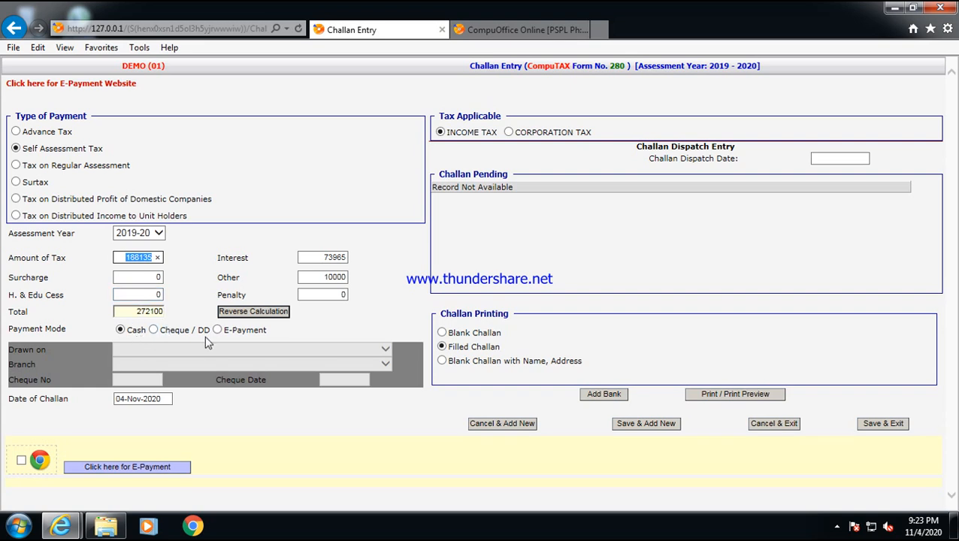
{"action": "left_click", "coordinate": [643, 424]}
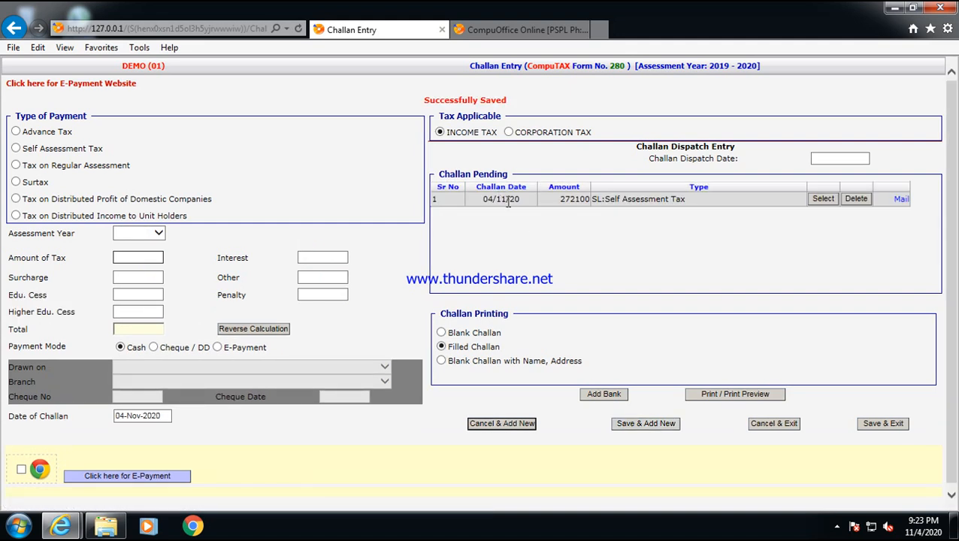
- Open an e-mail for the pending self assessment challan and decline configuring the outgoing mail settings
{"action": "left_click", "coordinate": [897, 200]}
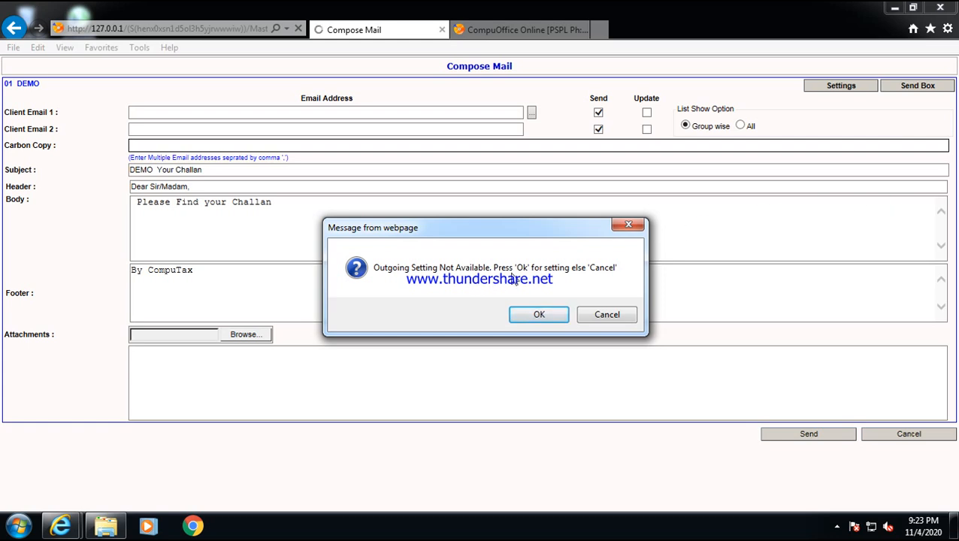
{"action": "left_click", "coordinate": [601, 315]}
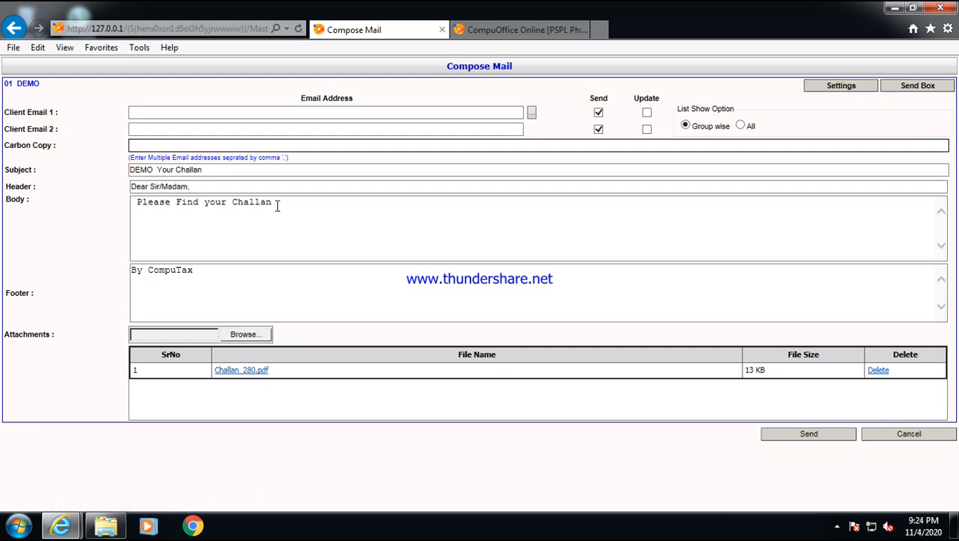
- Discard the challan e-mail, view the pending self assessment challan in E-Payment mode and return to the computation without saving
{"action": "left_click", "coordinate": [142, 113]}
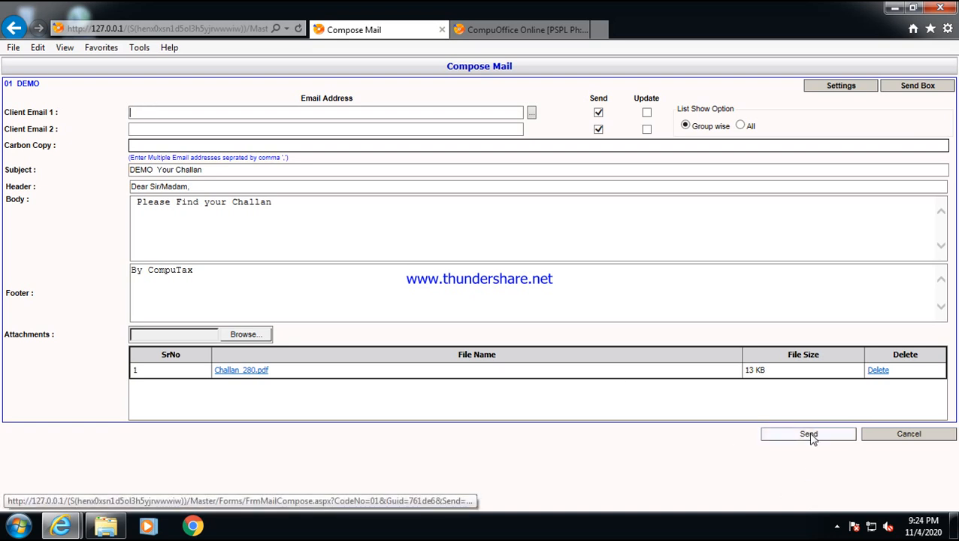
{"action": "left_click", "coordinate": [926, 433]}
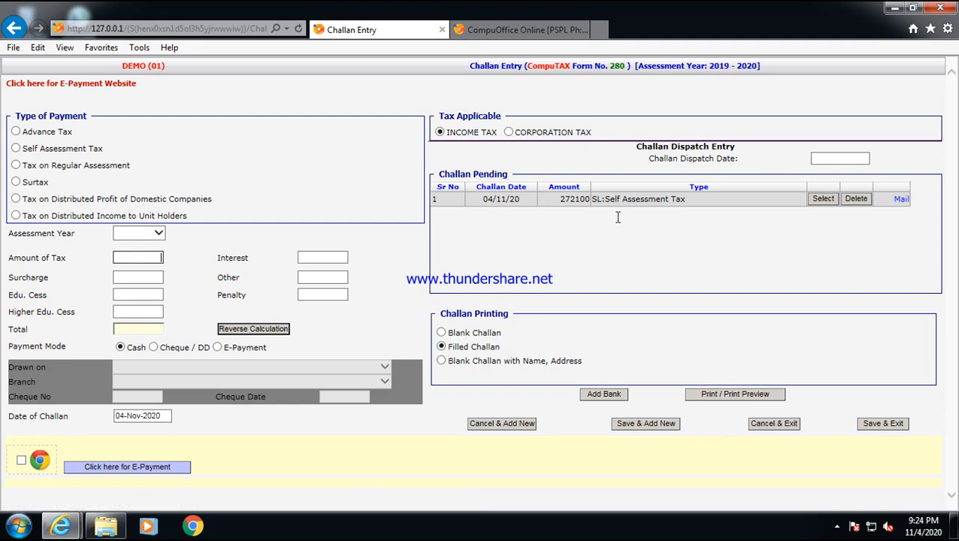
{"action": "left_click", "coordinate": [822, 199]}
{"action": "left_click", "coordinate": [215, 330]}
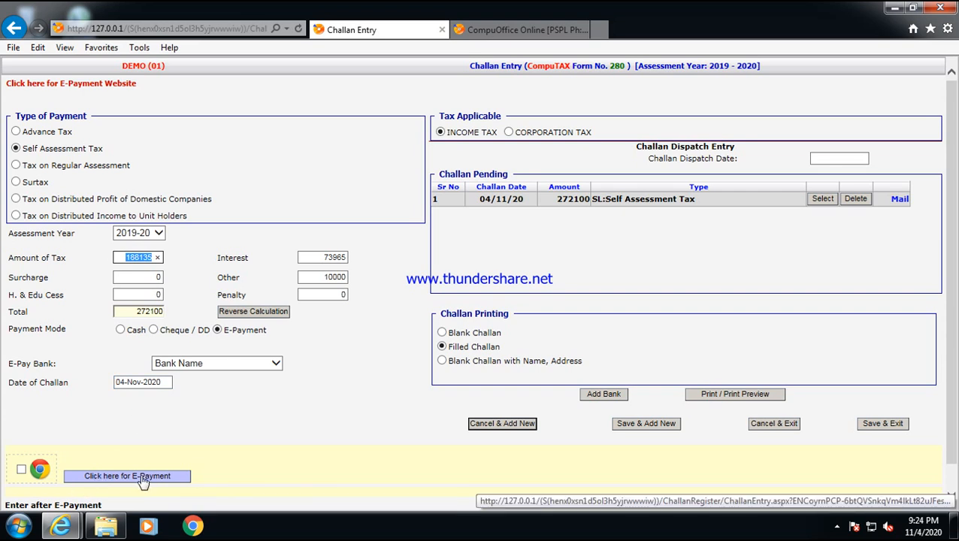
{"action": "left_click", "coordinate": [756, 426]}
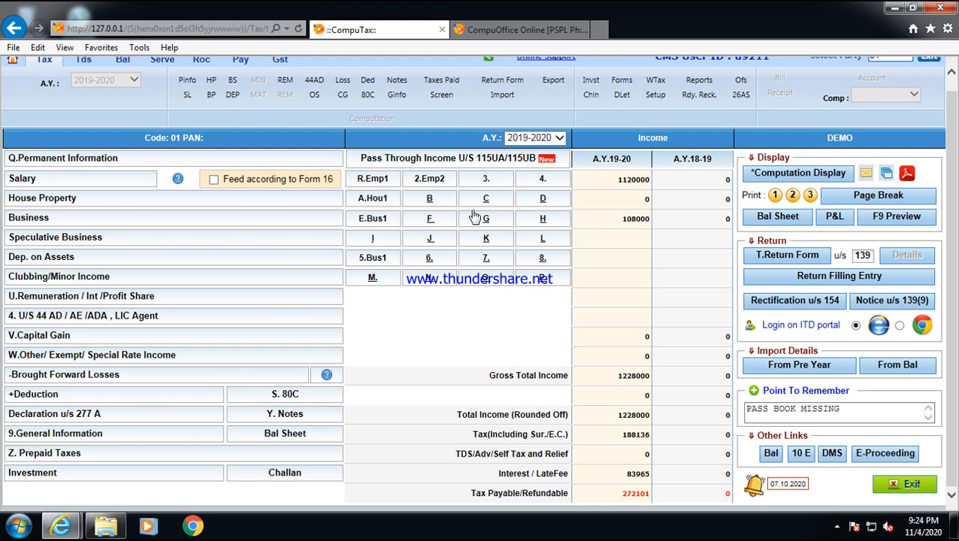
- Review the salary, prepaid tax, total income and tax payable figures for A.Y. 2019-20 in the computation
{"action": "left_click", "coordinate": [613, 180]}
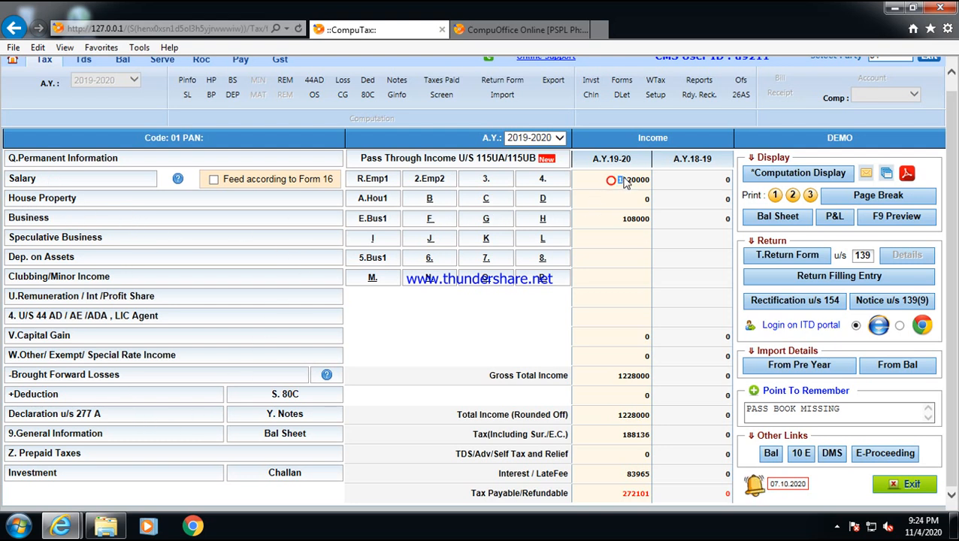
{"action": "left_click", "coordinate": [617, 460]}
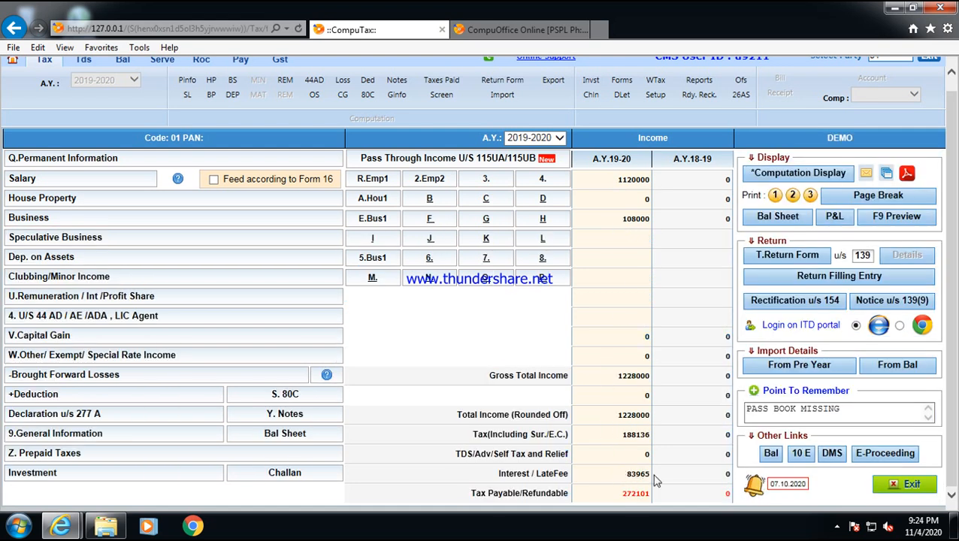
{"action": "left_click", "coordinate": [617, 495]}
{"action": "left_click_drag", "start_coordinate": [679, 276], "coordinate": [675, 304]}
{"action": "left_click", "coordinate": [667, 416]}
- View the salary and house property income forms and return to the computation without entering data
{"action": "left_click", "coordinate": [25, 181]}
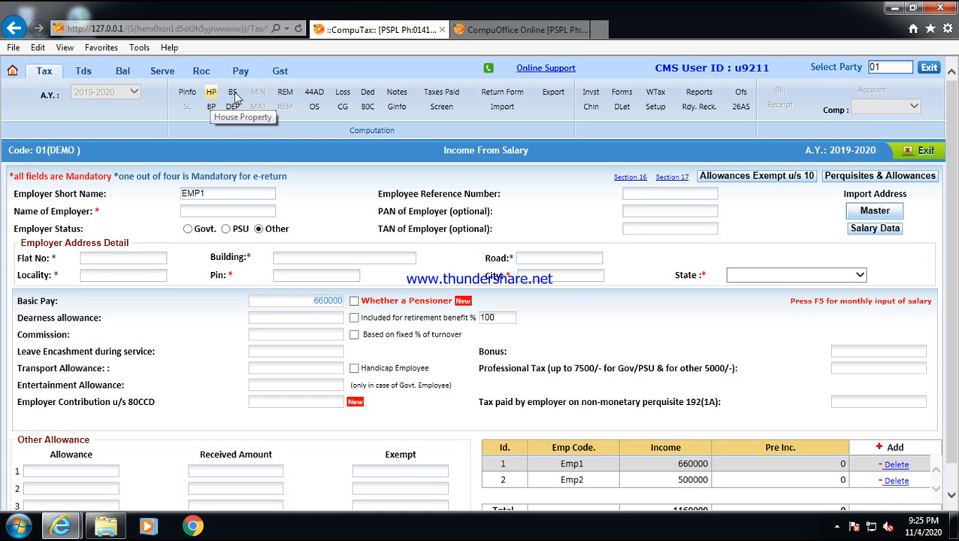
{"action": "left_click", "coordinate": [314, 95]}
{"action": "left_click", "coordinate": [605, 359]}
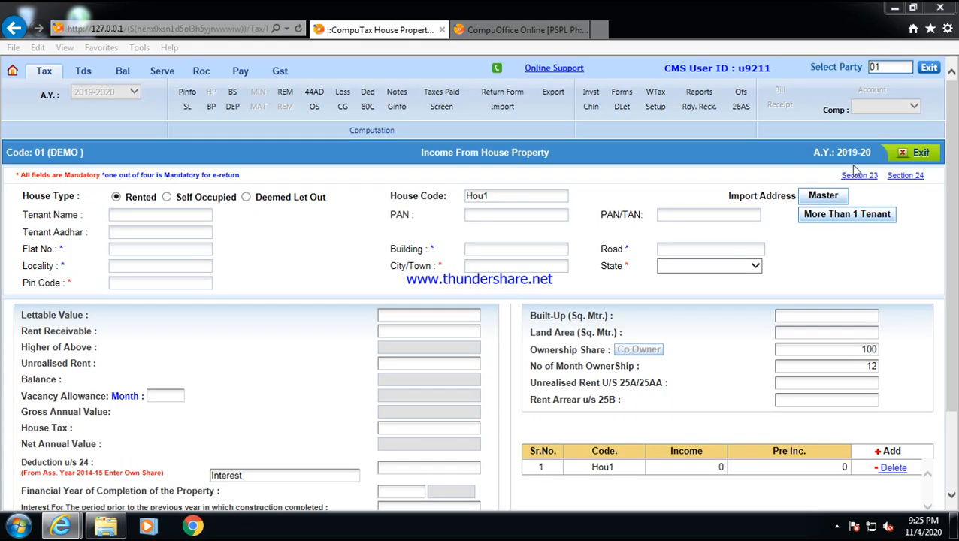
{"action": "left_click", "coordinate": [618, 361]}
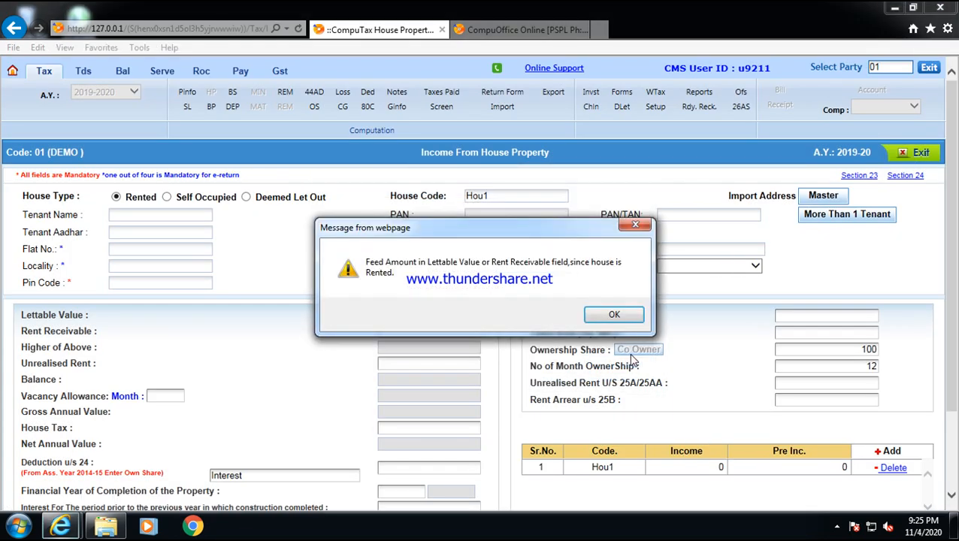
{"action": "left_click", "coordinate": [615, 320]}
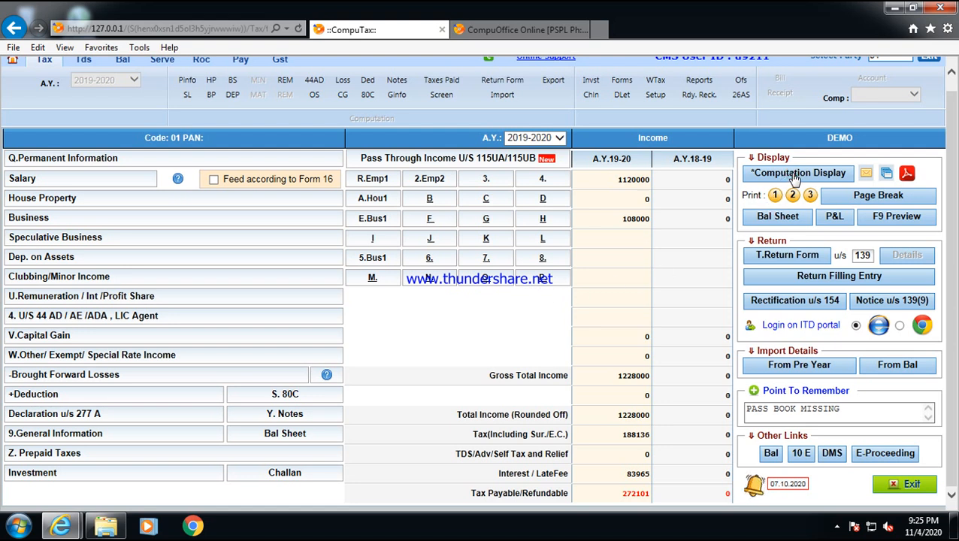
- Open the client's computation display as a Word document, continuing without entering an Office product key
{"action": "left_click", "coordinate": [796, 177]}
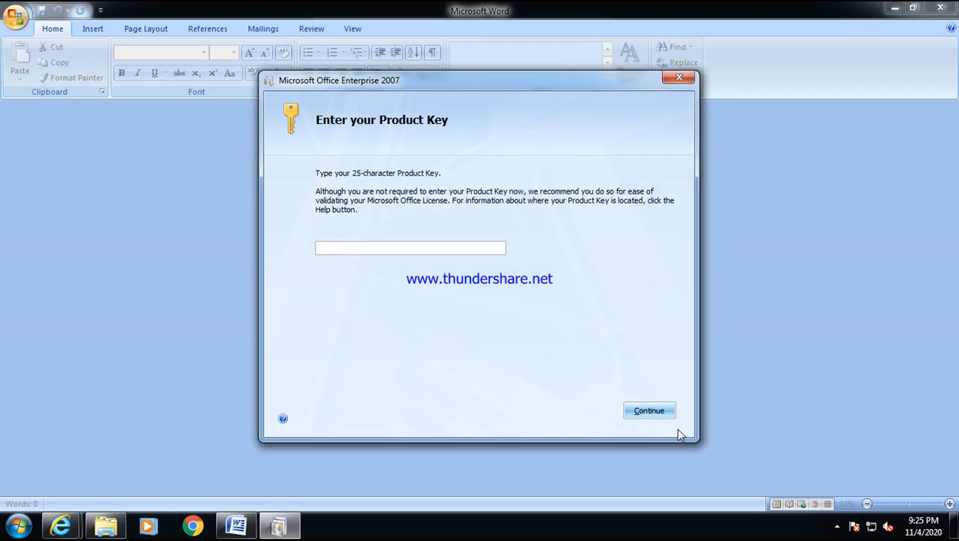
{"action": "left_click", "coordinate": [652, 413]}
{"action": "left_click", "coordinate": [589, 327]}
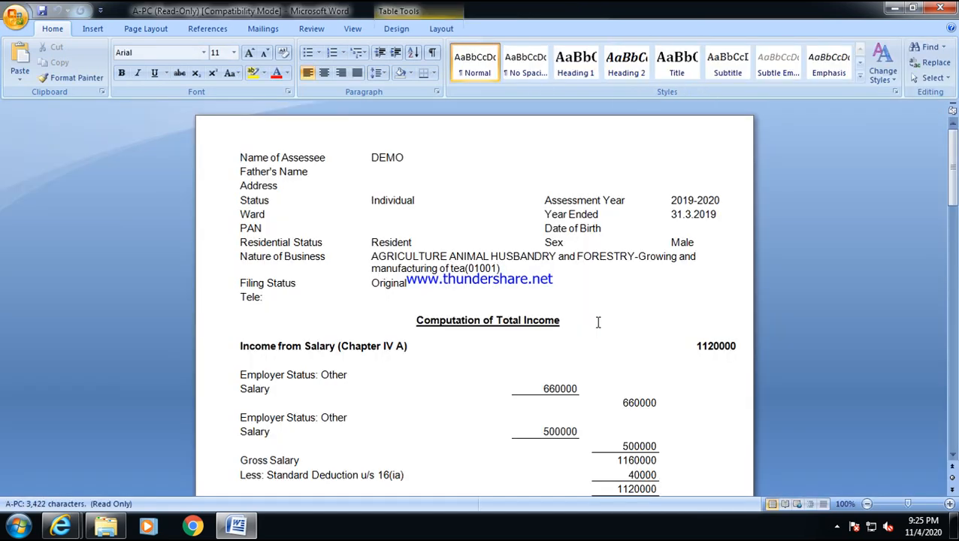
- Read through the computation document from salary income to the 234B interest schedule and signature, and close it
{"action": "scroll", "coordinate": [593, 323], "scroll_direction": "down", "scroll_amount": 3}
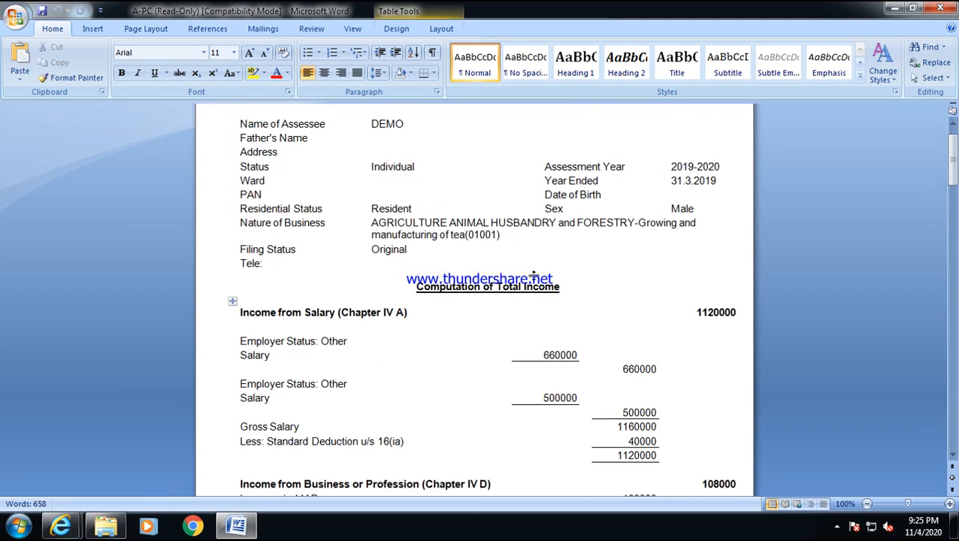
{"action": "scroll", "coordinate": [528, 280], "scroll_direction": "down", "scroll_amount": 10}
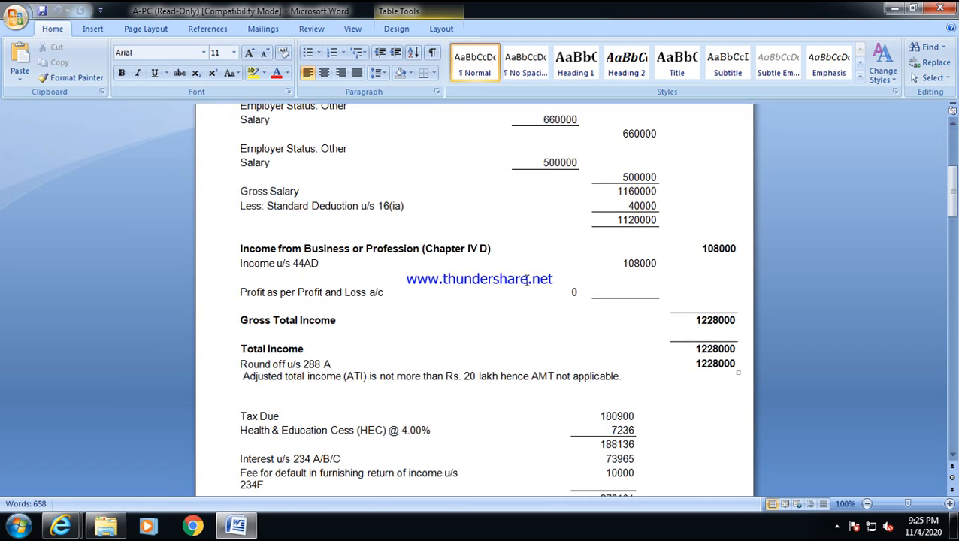
{"action": "scroll", "coordinate": [528, 281], "scroll_direction": "down", "scroll_amount": 15}
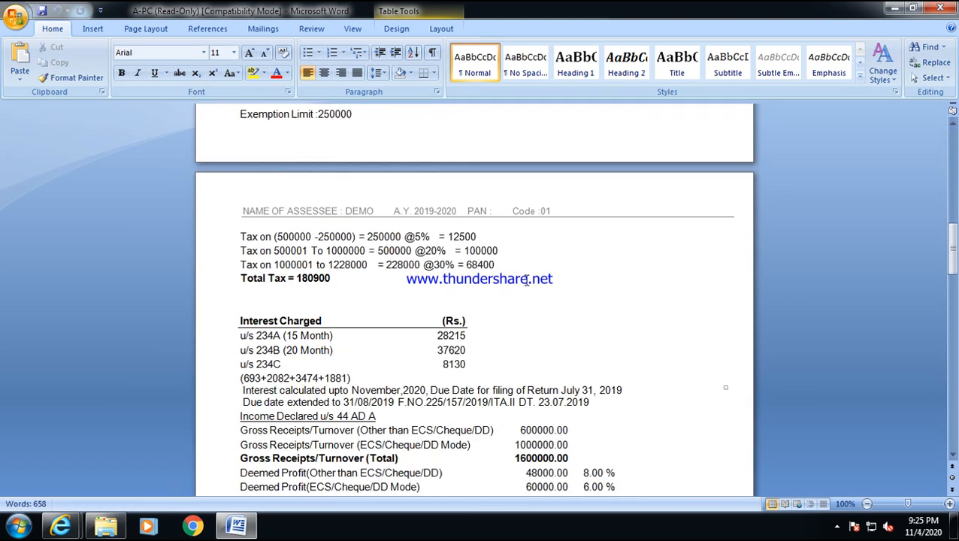
{"action": "scroll", "coordinate": [529, 282], "scroll_direction": "down", "scroll_amount": 12}
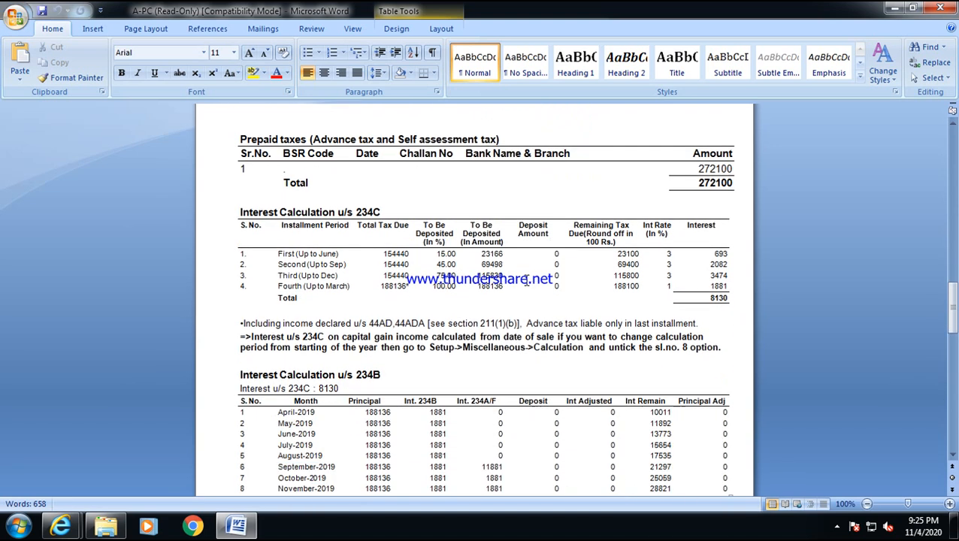
{"action": "scroll", "coordinate": [528, 286], "scroll_direction": "down", "scroll_amount": 10}
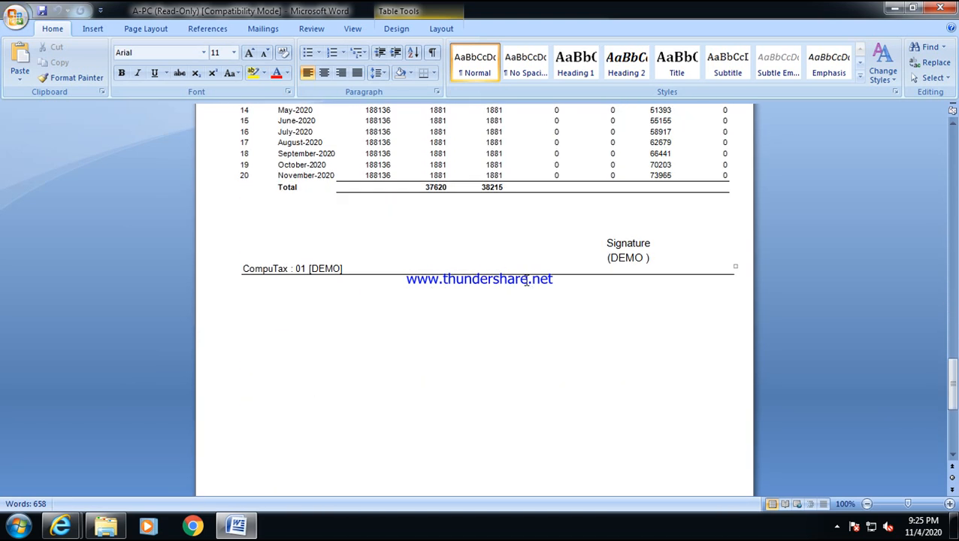
{"action": "left_click", "coordinate": [930, 9]}
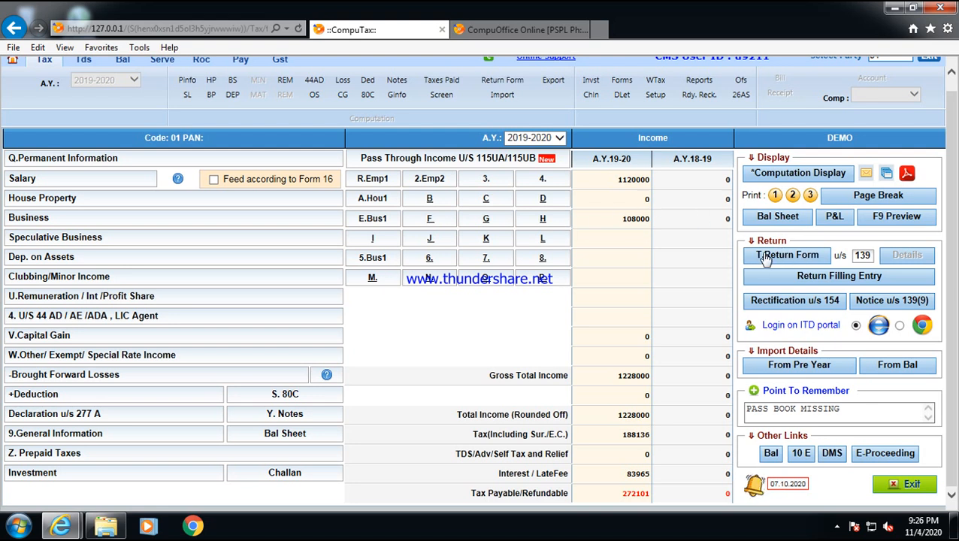
- Open the return form for A.Y. 2019-20 and prepare the unsigned e-return, skipping the return form comparison errors
{"action": "left_click", "coordinate": [793, 256]}
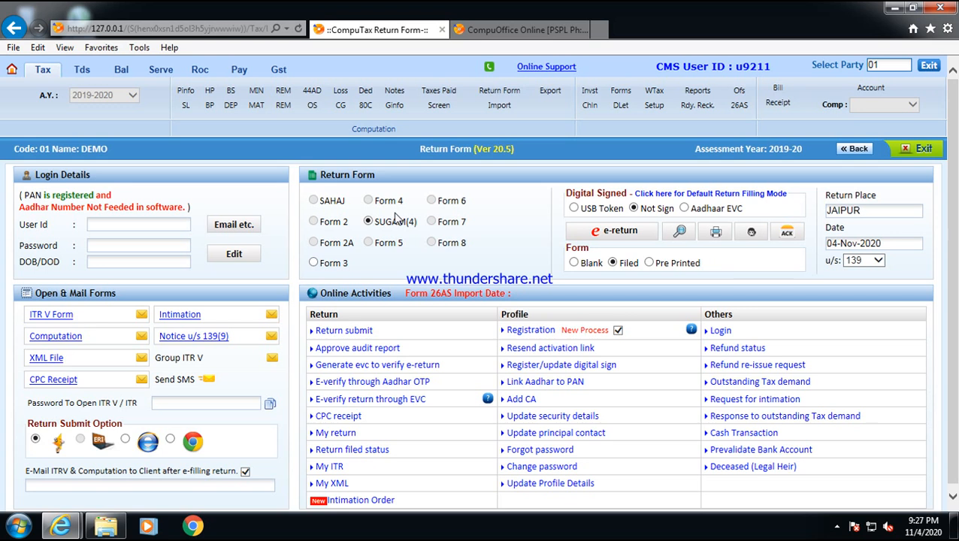
{"action": "left_click", "coordinate": [600, 233]}
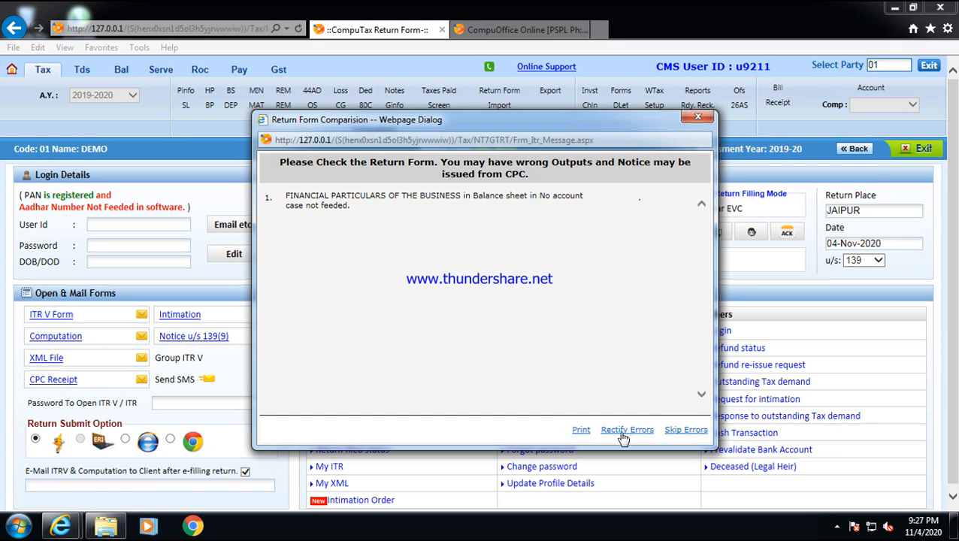
{"action": "left_click", "coordinate": [674, 431]}
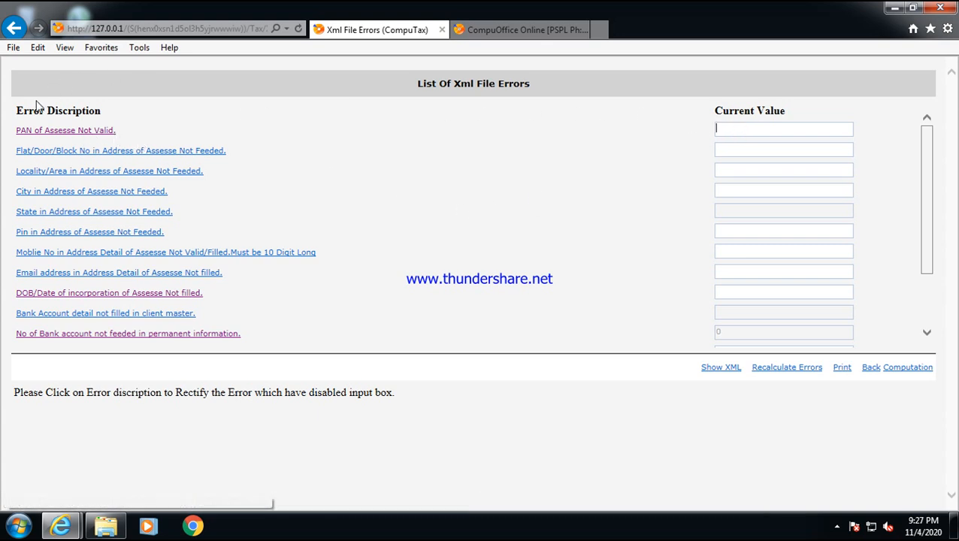
- Open the permanent information behind the invalid PAN error, leave it unfilled and go back to the return form
{"action": "left_click", "coordinate": [60, 131]}
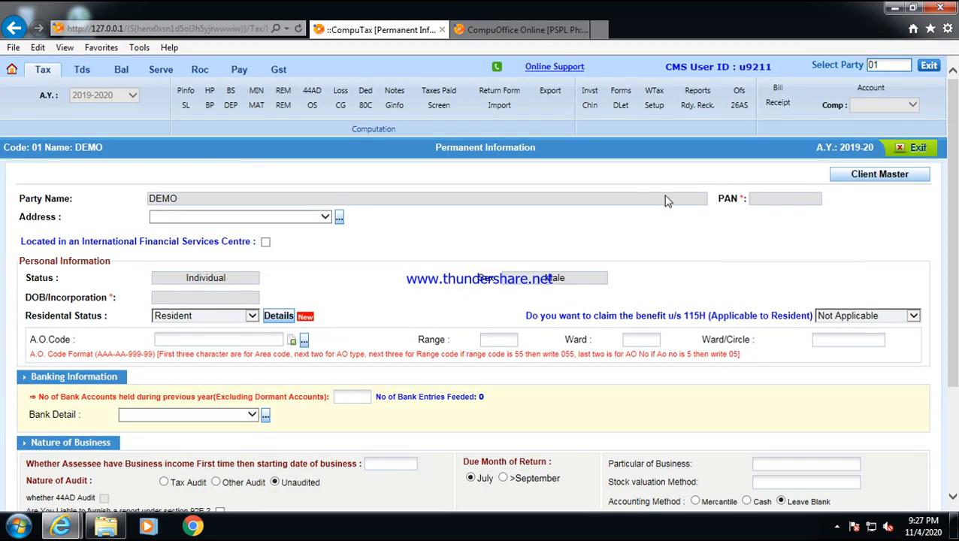
{"action": "left_click", "coordinate": [898, 148]}
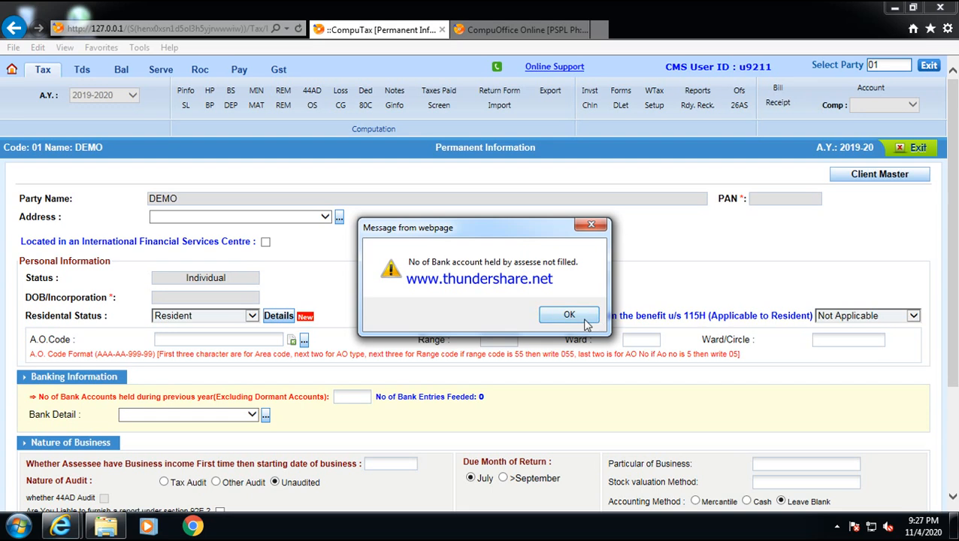
{"action": "left_click", "coordinate": [589, 315]}
{"action": "scroll", "coordinate": [638, 323], "scroll_direction": "down", "scroll_amount": 3}
{"action": "left_click", "coordinate": [874, 372]}
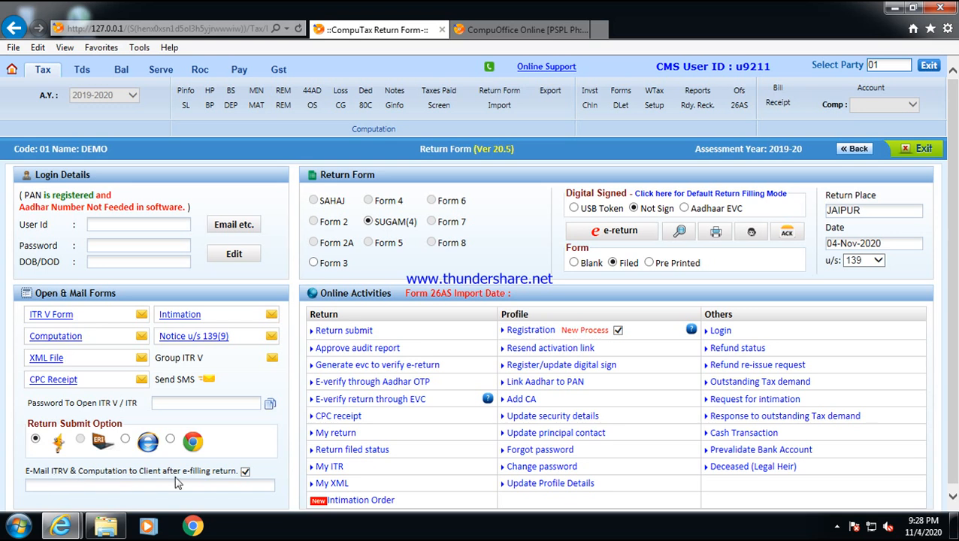
- Turn off e-mailing the ITR V and computation to the client after e-filing, and try to mail the ITR V form
{"action": "left_click", "coordinate": [245, 472]}
{"action": "left_click", "coordinate": [142, 316]}
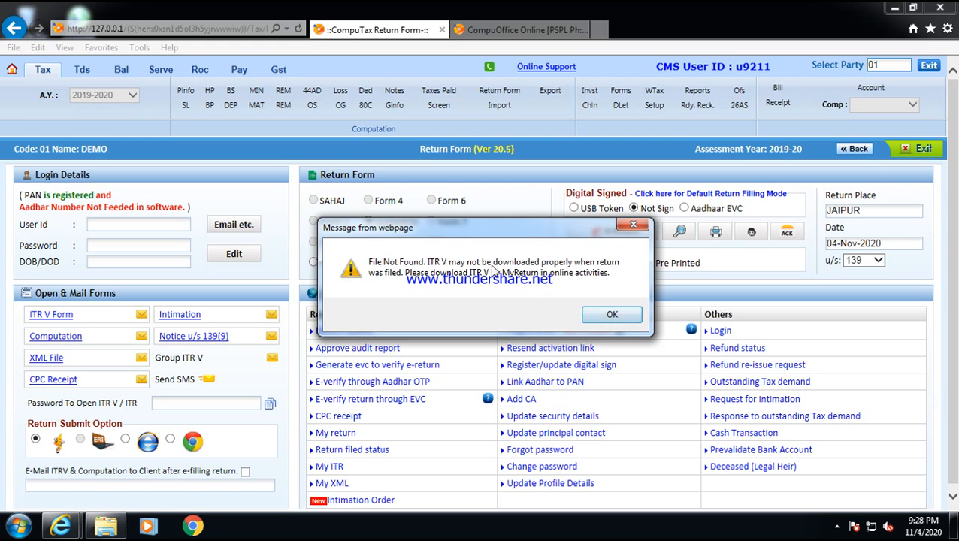
{"action": "left_click", "coordinate": [624, 319]}
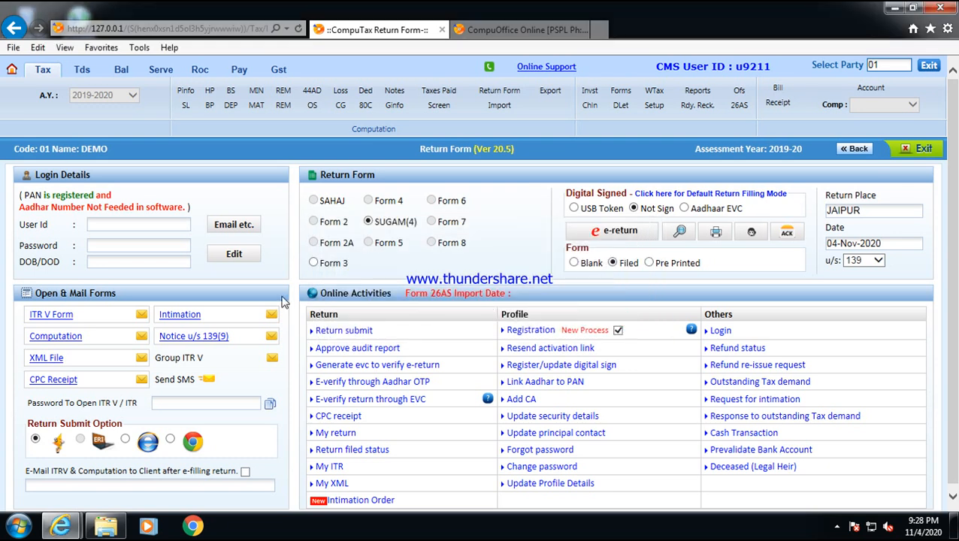
- Switch the New Process option for registration off and on again, and return to the computation
{"action": "scroll", "coordinate": [349, 379], "scroll_direction": "down", "scroll_amount": 1}
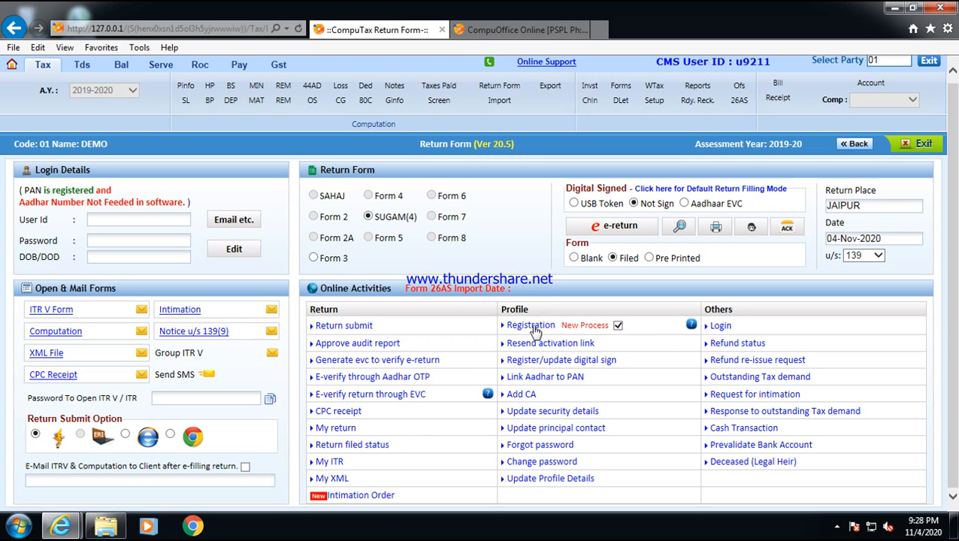
{"action": "left_click", "coordinate": [618, 325]}
{"action": "left_click", "coordinate": [617, 325]}
{"action": "left_click", "coordinate": [853, 145]}
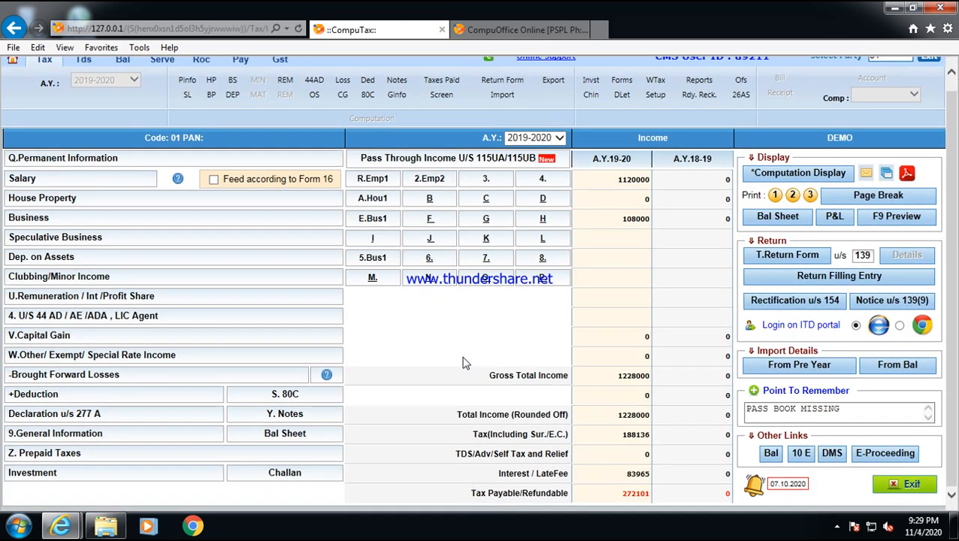
- Open the return filing entry for A.Y. 2019-2020, view its filing date field and exit without entering data
{"action": "left_click", "coordinate": [834, 277]}
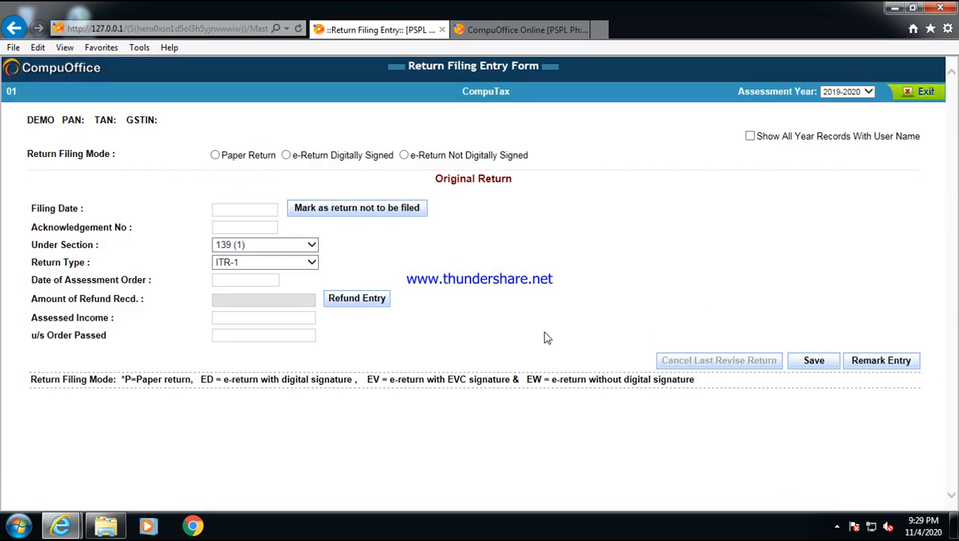
{"action": "left_click", "coordinate": [248, 208]}
{"action": "left_click", "coordinate": [909, 101]}
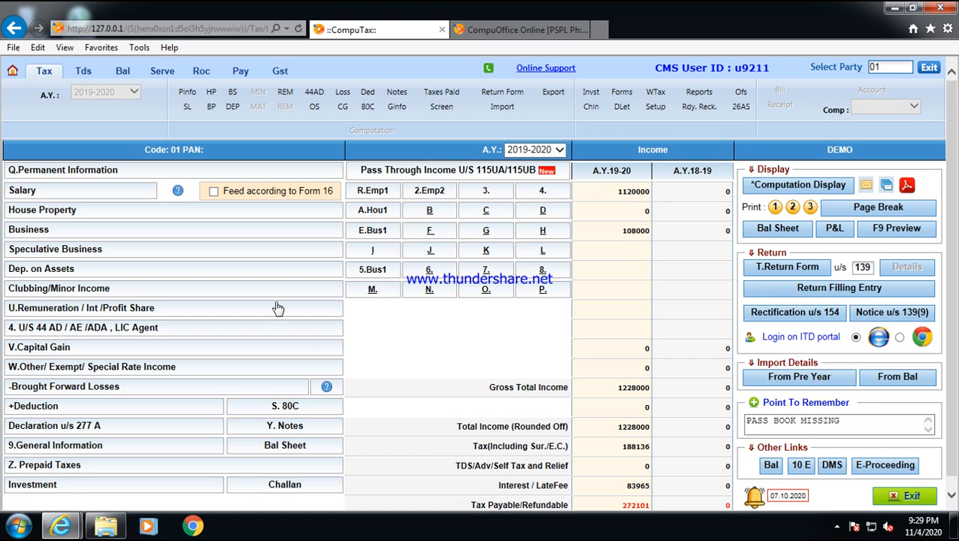
- Exit the DEMO computation to the client list and dismiss the incomplete complaint prompt without viewing the solution
{"action": "scroll", "coordinate": [278, 304], "scroll_direction": "down", "scroll_amount": 1}
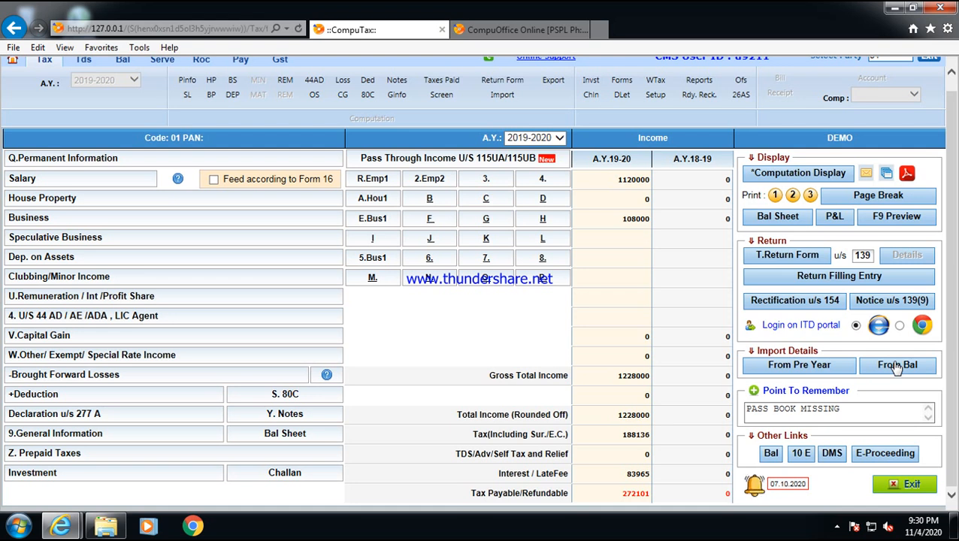
{"action": "scroll", "coordinate": [560, 442], "scroll_direction": "up", "scroll_amount": 1}
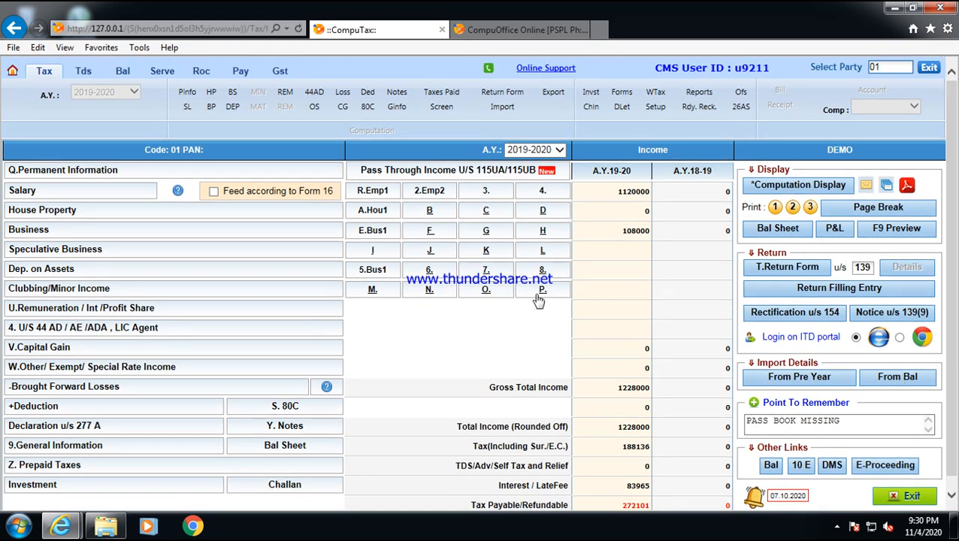
{"action": "scroll", "coordinate": [540, 296], "scroll_direction": "down", "scroll_amount": 1}
{"action": "left_click", "coordinate": [894, 485]}
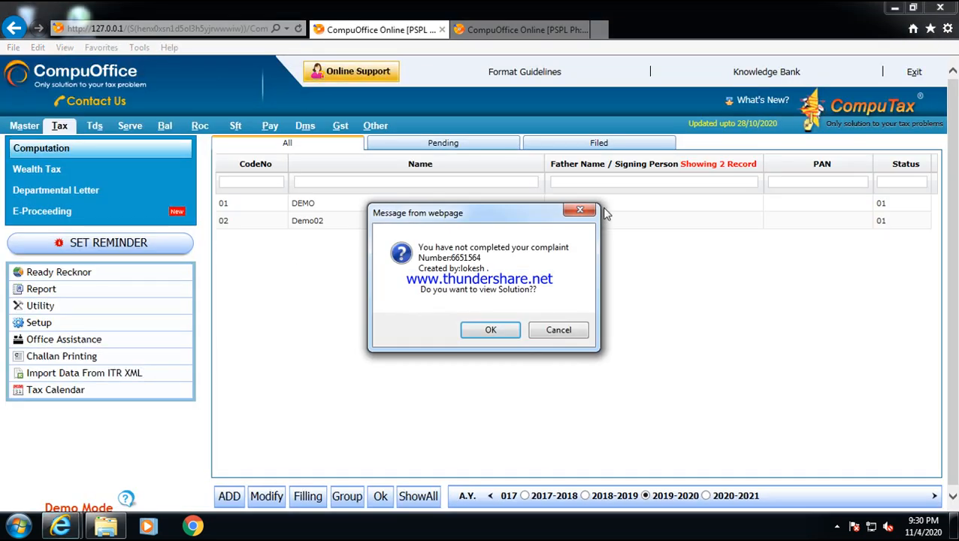
{"action": "left_click", "coordinate": [579, 210]}
- Open the list of tax reports and dismiss the Windows activation notice
{"action": "left_click", "coordinate": [41, 290]}
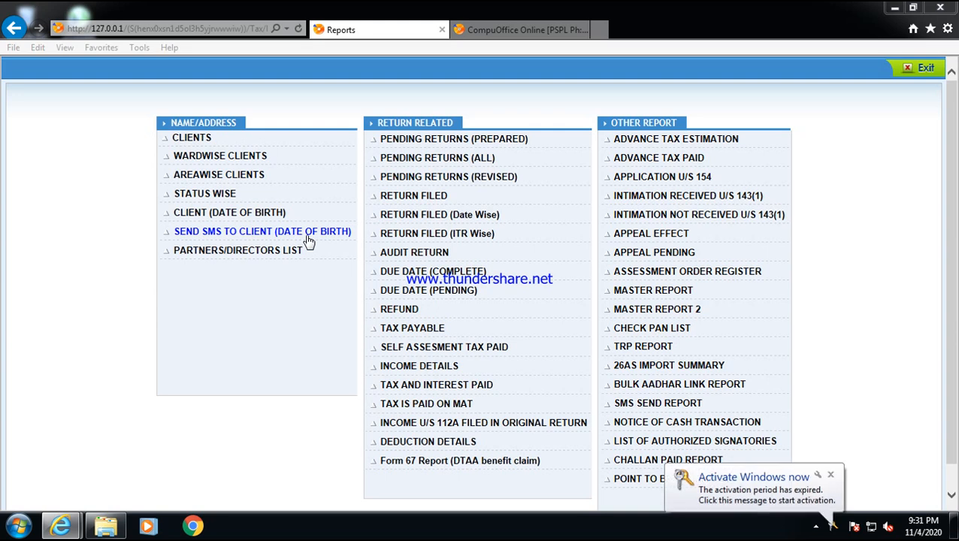
{"action": "left_click", "coordinate": [831, 475]}
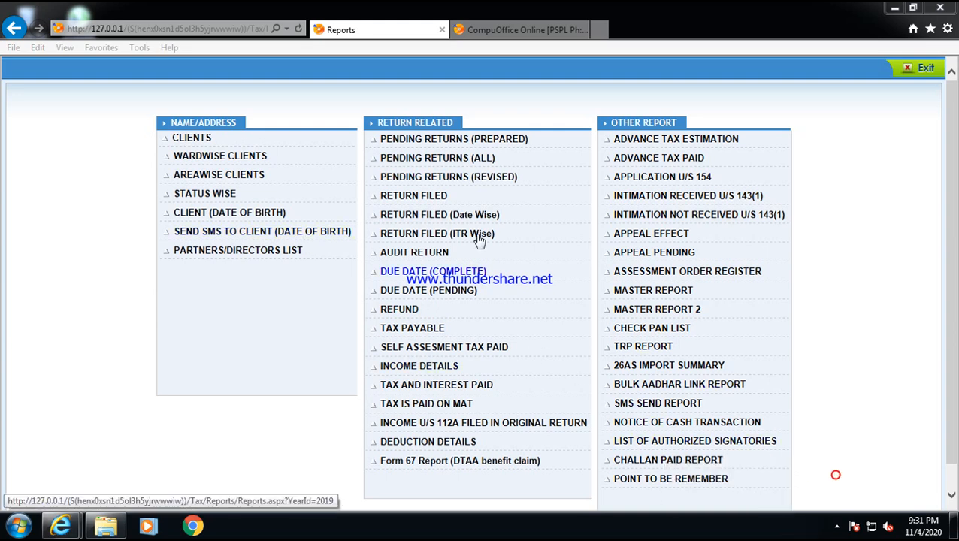
- Open the Pending Returns (All) report, review its listing, print and export options, and exit without generating it
{"action": "left_click", "coordinate": [435, 164]}
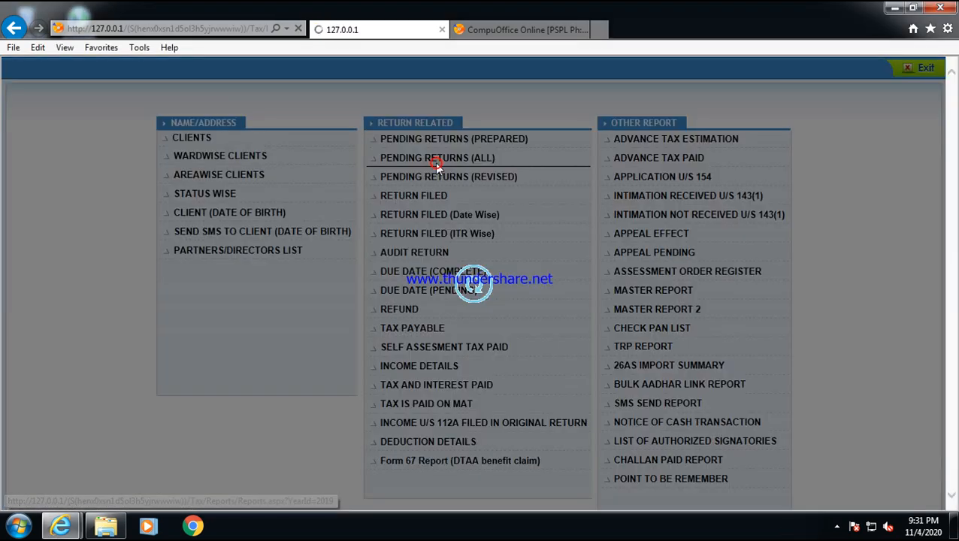
{"action": "scroll", "coordinate": [332, 248], "scroll_direction": "down", "scroll_amount": 2}
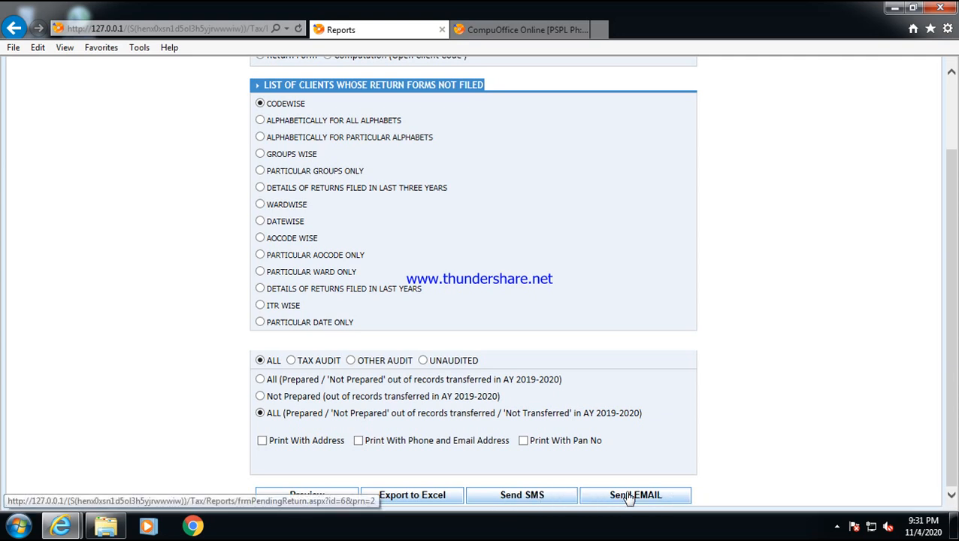
{"action": "scroll", "coordinate": [629, 485], "scroll_direction": "up", "scroll_amount": 3}
{"action": "left_click", "coordinate": [916, 68]}
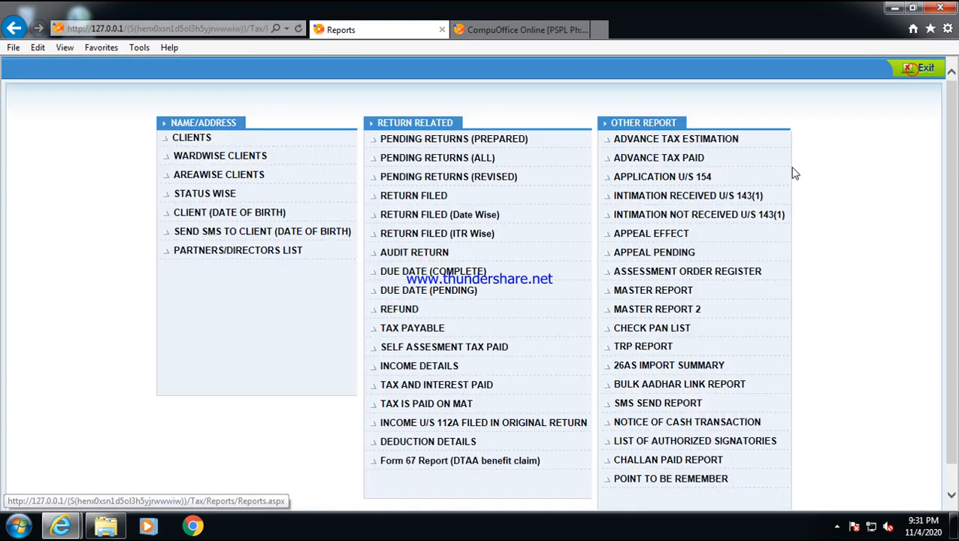
- Look over the rest of the tax report list, exit to the client list and decline the incomplete complaint prompt
{"action": "scroll", "coordinate": [633, 284], "scroll_direction": "down", "scroll_amount": 1}
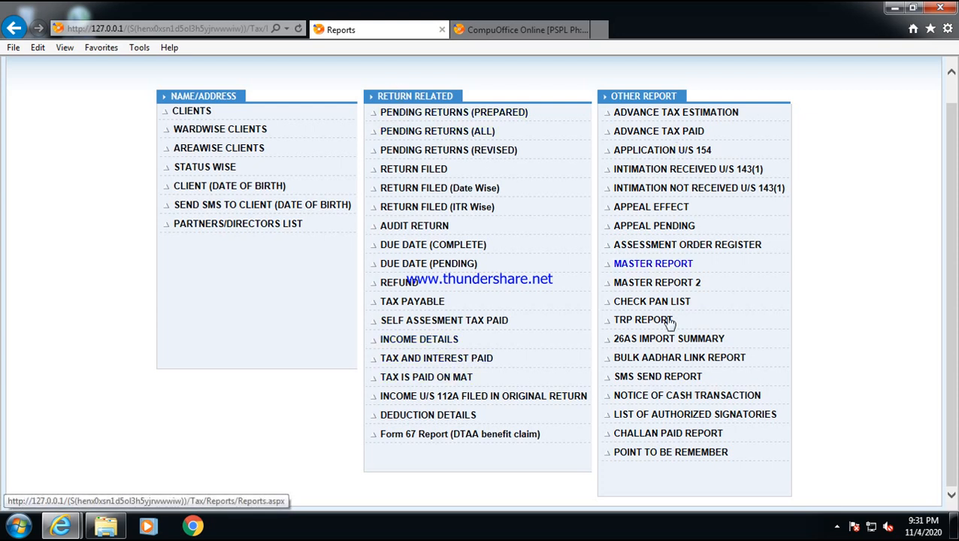
{"action": "scroll", "coordinate": [690, 391], "scroll_direction": "up", "scroll_amount": 1}
{"action": "left_click", "coordinate": [919, 69]}
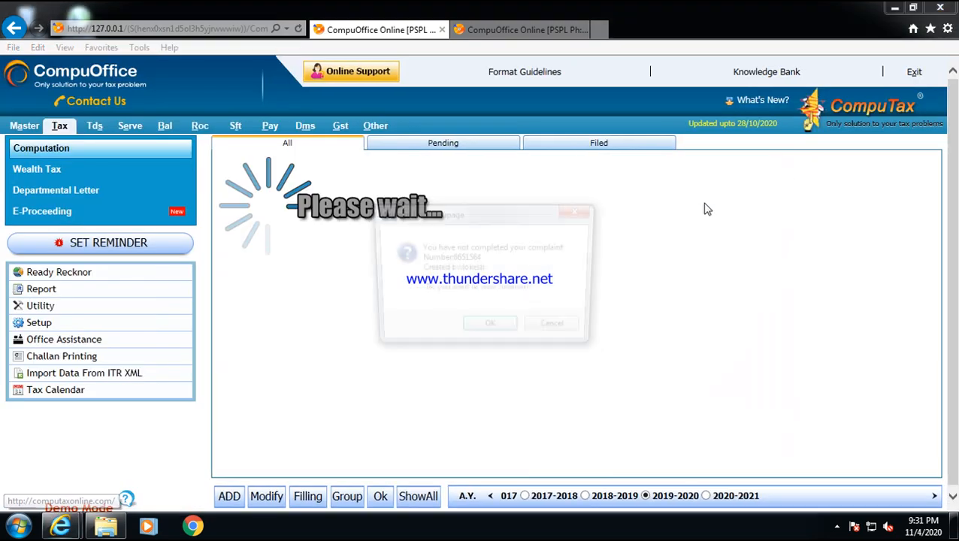
{"action": "left_click", "coordinate": [561, 332]}
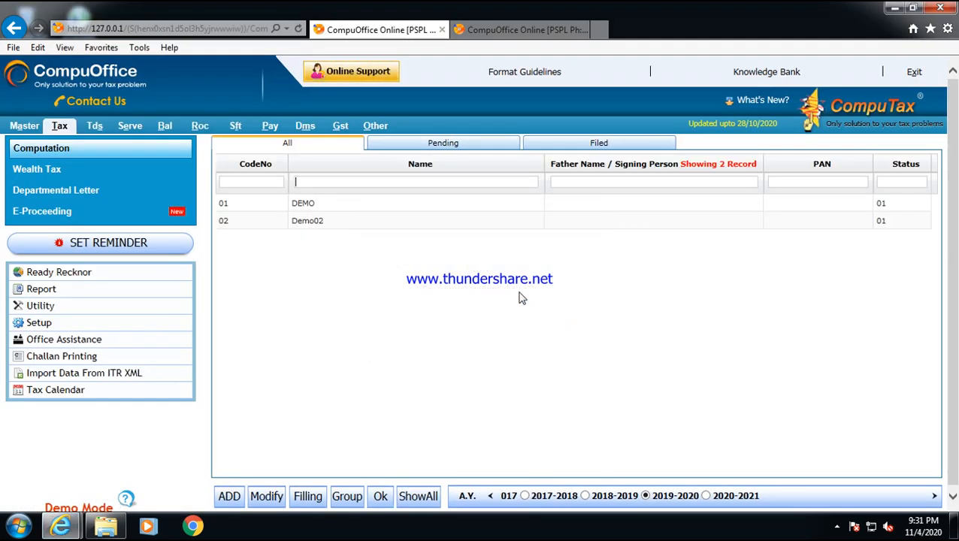
- Review the Printing and Miscellaneous options in CompuTax Setup, exit without changes and decline the complaint prompt
{"action": "left_click", "coordinate": [40, 324]}
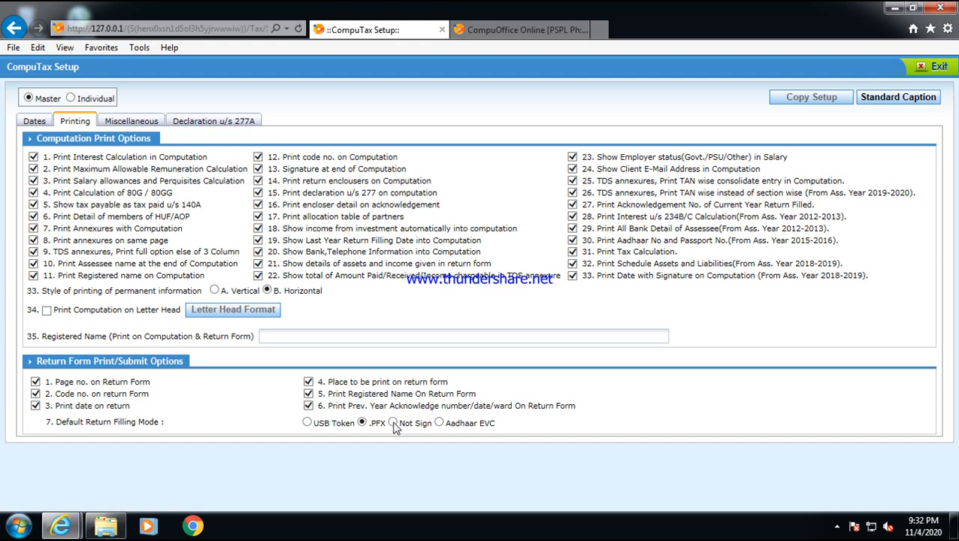
{"action": "left_click", "coordinate": [127, 128]}
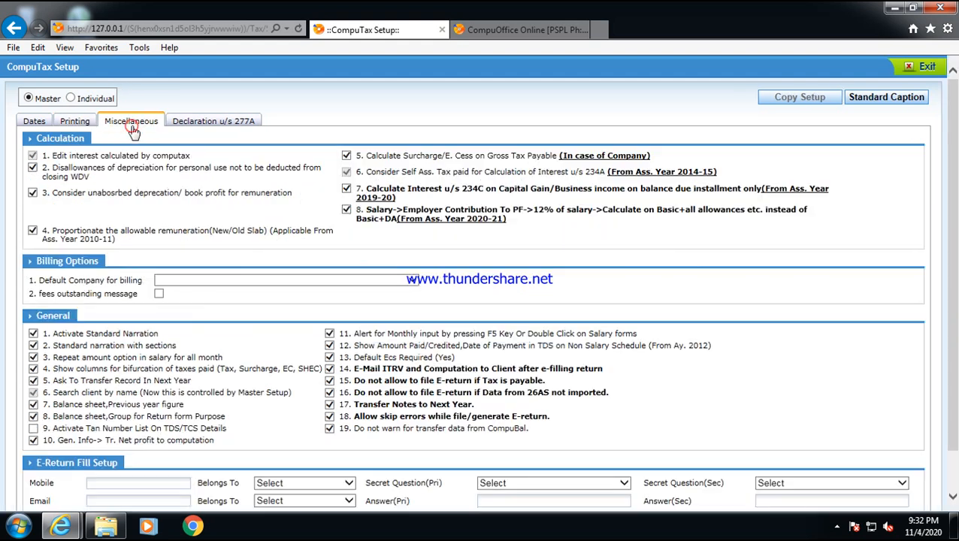
{"action": "scroll", "coordinate": [201, 233], "scroll_direction": "down", "scroll_amount": 1}
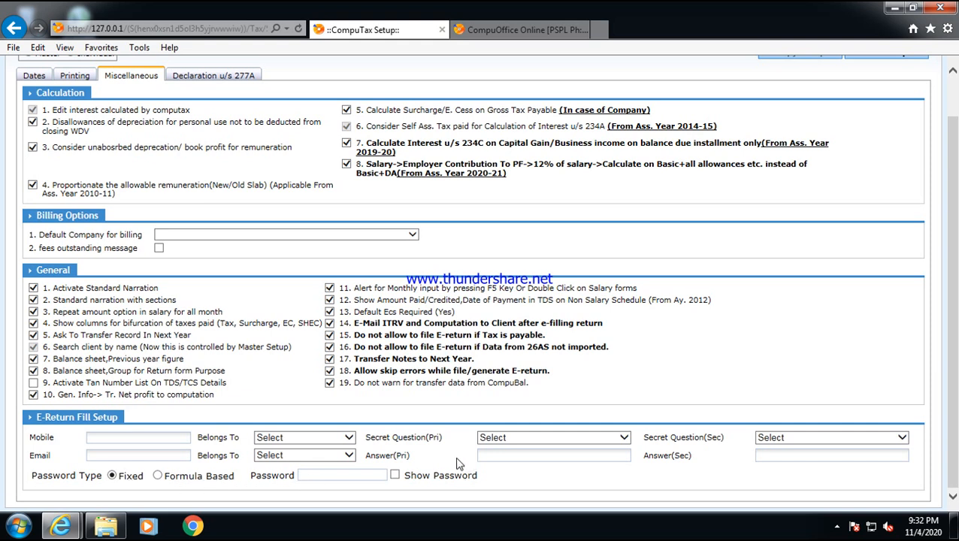
{"action": "scroll", "coordinate": [321, 400], "scroll_direction": "up", "scroll_amount": 1}
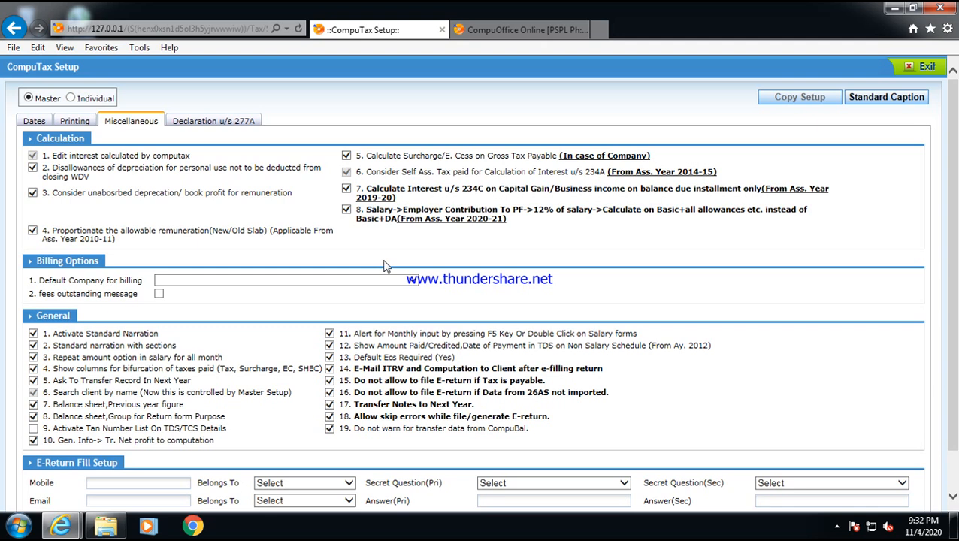
{"action": "left_click", "coordinate": [918, 68]}
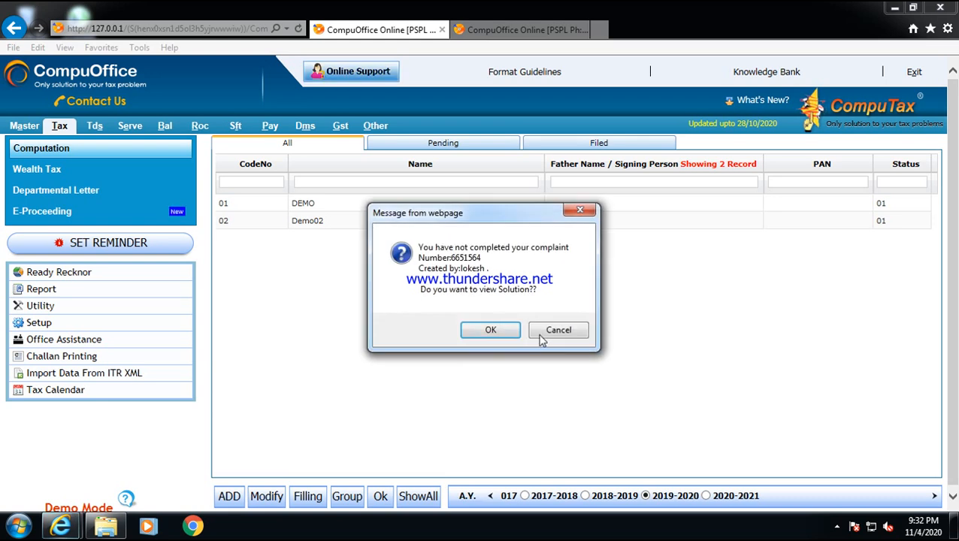
{"action": "left_click", "coordinate": [537, 331]}
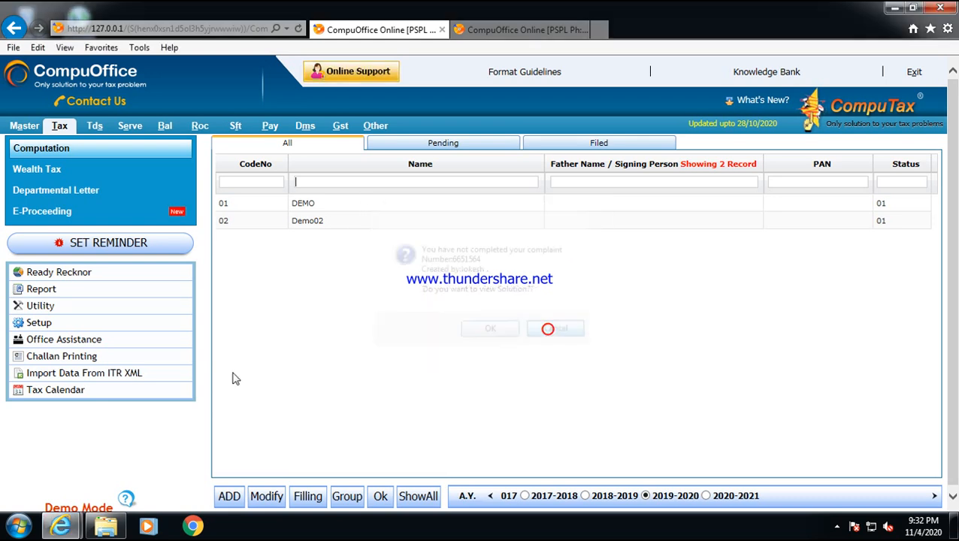
- Open Office Assistance for Tax, view the client list of Bulk XML Import and exit without importing
{"action": "left_click", "coordinate": [62, 340]}
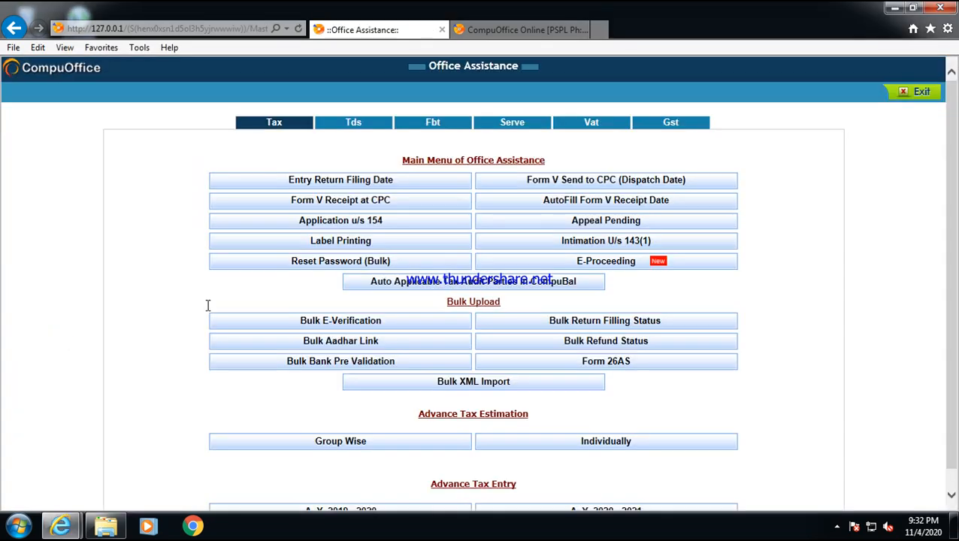
{"action": "scroll", "coordinate": [511, 312], "scroll_direction": "down", "scroll_amount": 1}
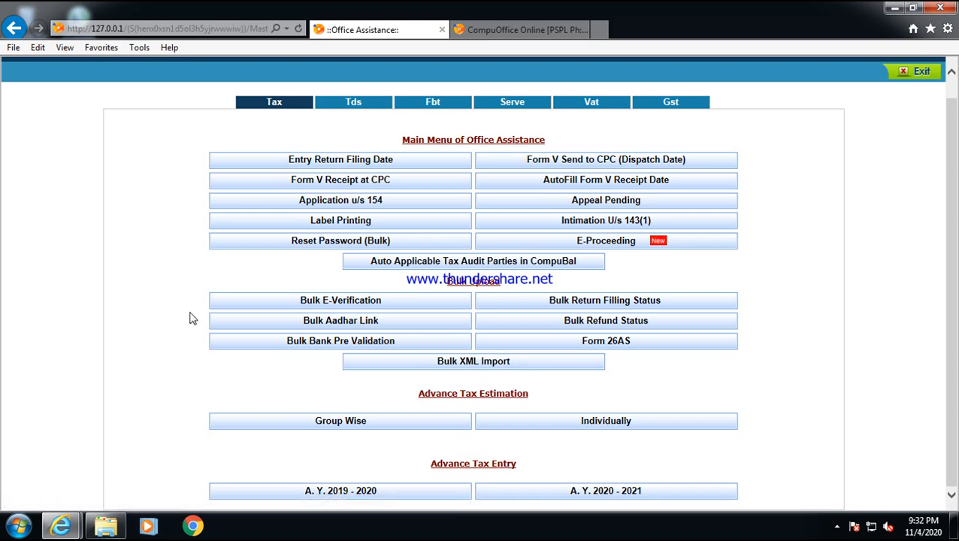
{"action": "left_click", "coordinate": [464, 368]}
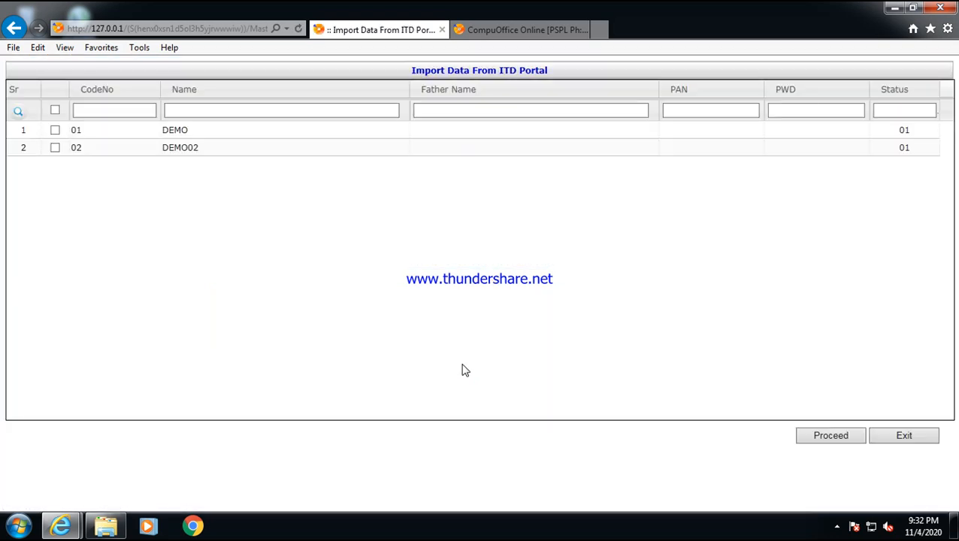
{"action": "left_click", "coordinate": [905, 436]}
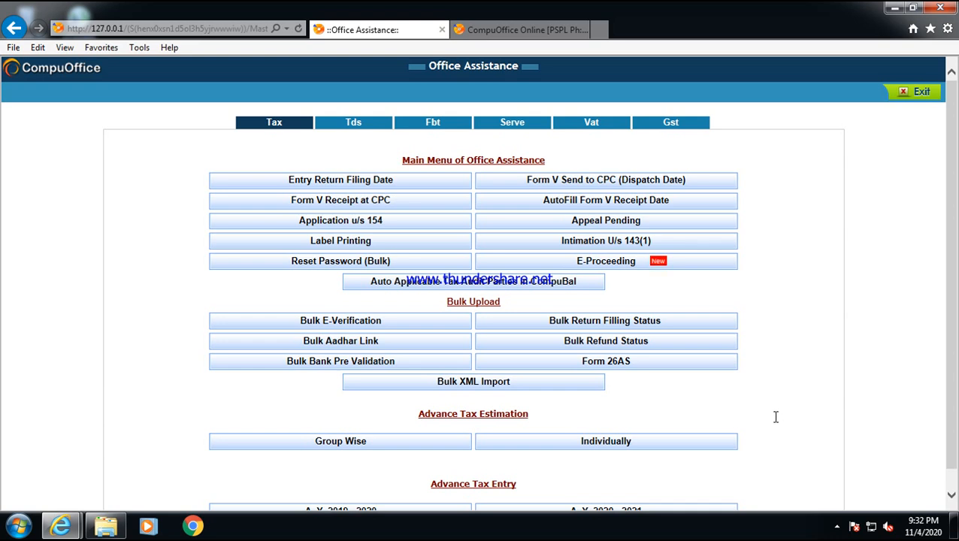
- Review the bulk upload and advance tax options in Office Assistance and exit it
{"action": "scroll", "coordinate": [759, 402], "scroll_direction": "down", "scroll_amount": 1}
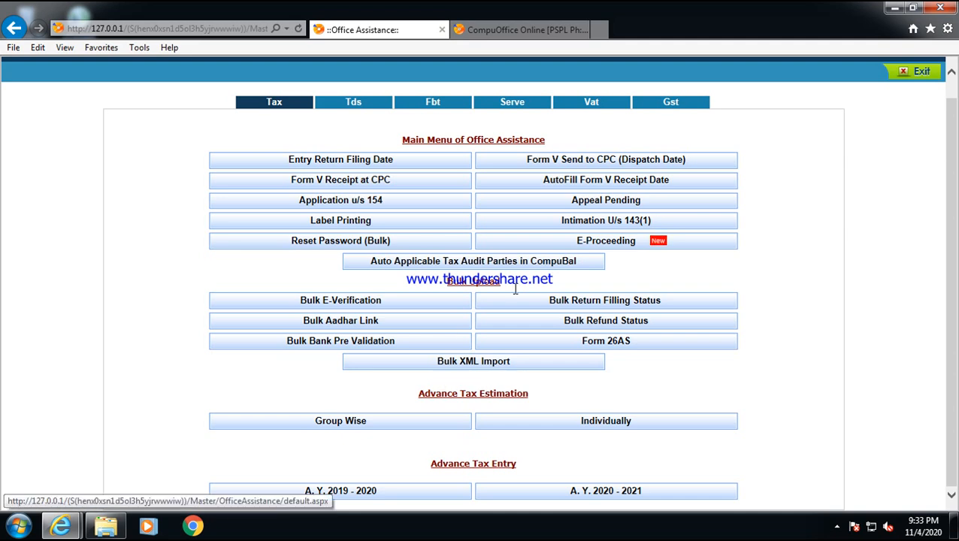
{"action": "scroll", "coordinate": [496, 297], "scroll_direction": "up", "scroll_amount": 1}
{"action": "left_click", "coordinate": [913, 92]}
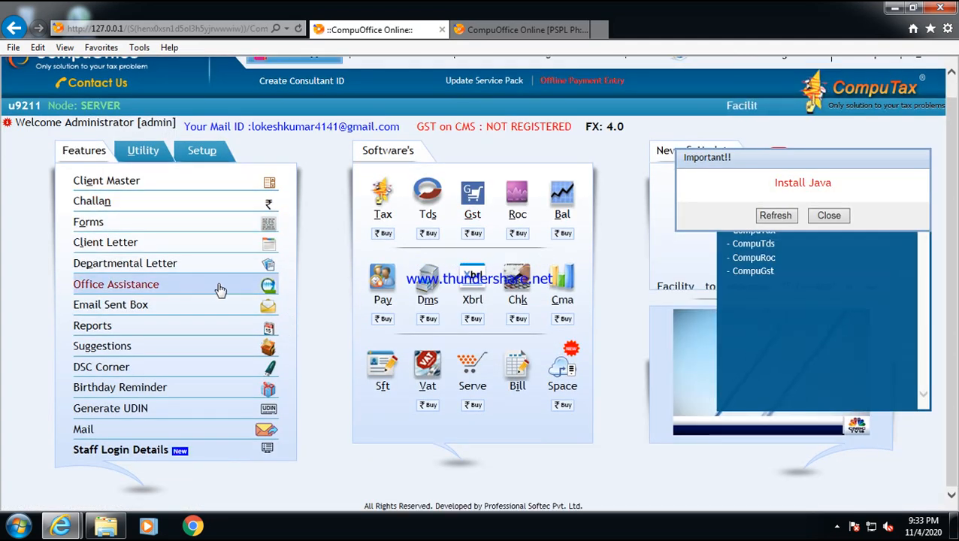
- Open Forms for client DEMO, declining the complaint prompt, and look through the available Formats list
{"action": "left_click", "coordinate": [141, 223]}
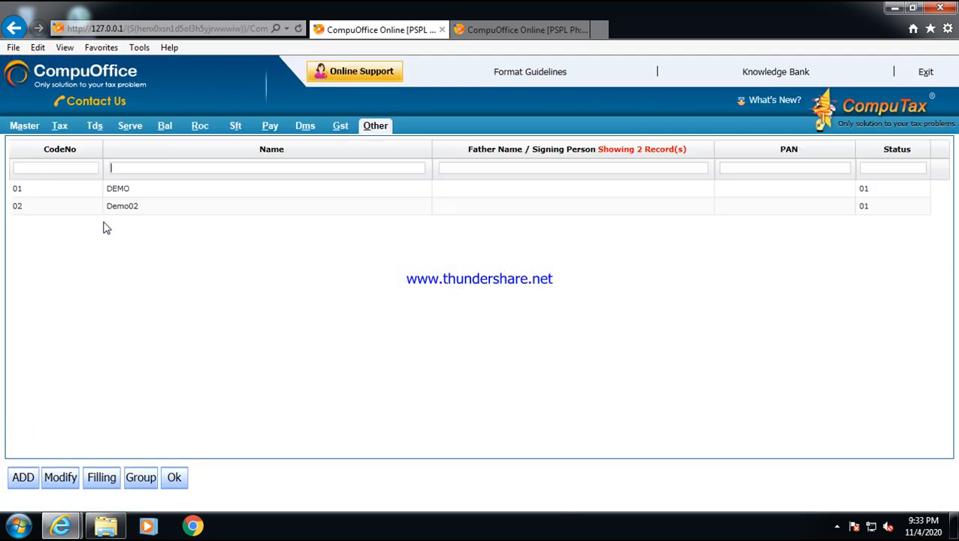
{"action": "left_click", "coordinate": [557, 331]}
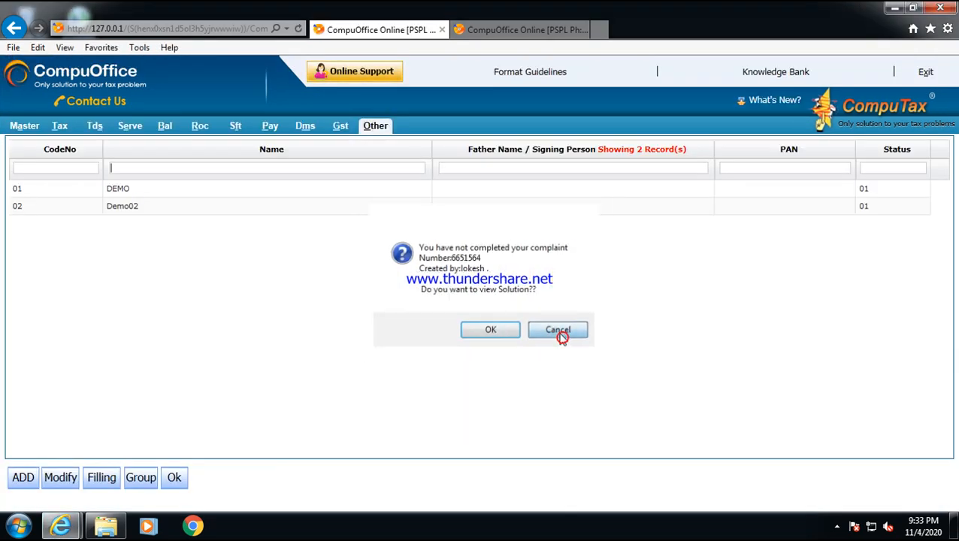
{"action": "left_click", "coordinate": [100, 195]}
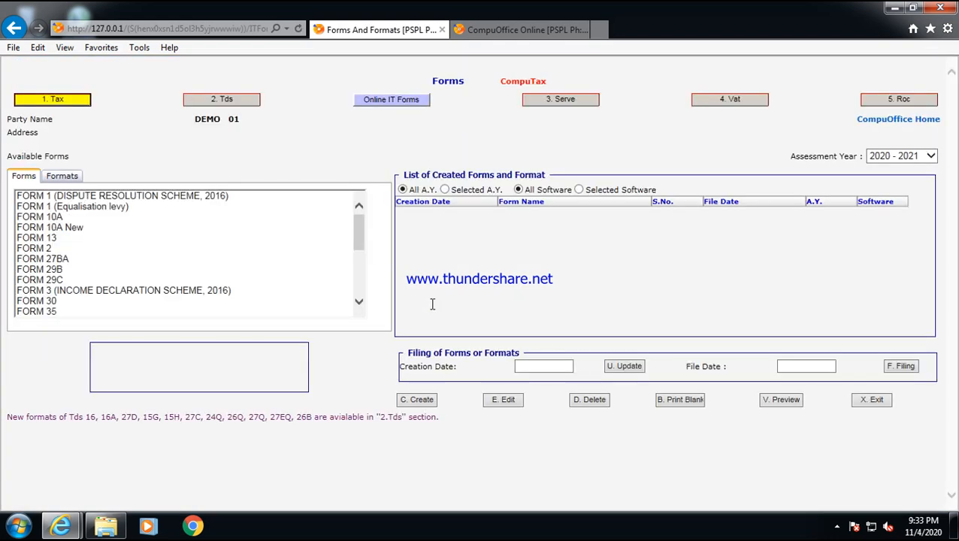
{"action": "left_click", "coordinate": [62, 175]}
{"action": "scroll", "coordinate": [81, 208], "scroll_direction": "down", "scroll_amount": 3}
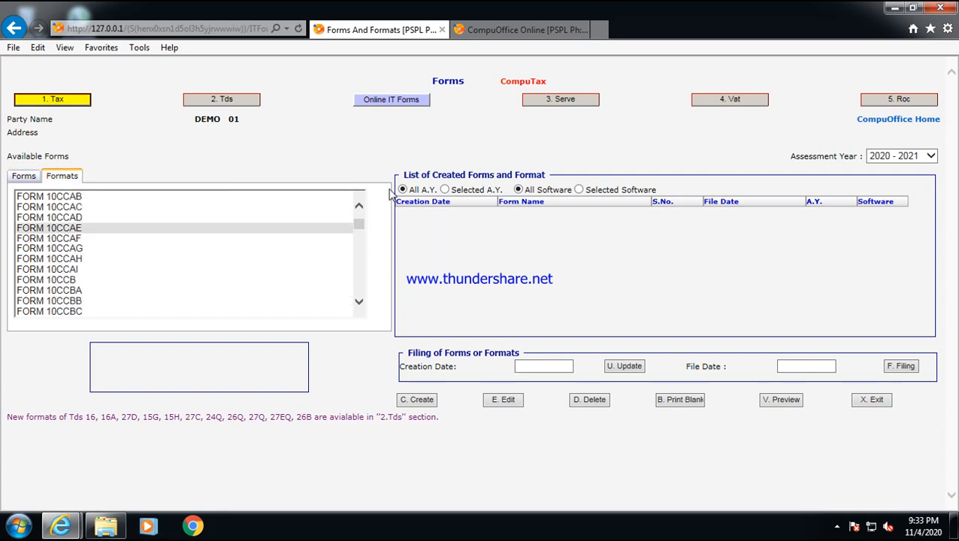
- View FORM 10CCD and FORM 10H in the Online IT Forms, exit Forms and decline the complaint prompt
{"action": "left_click", "coordinate": [390, 101]}
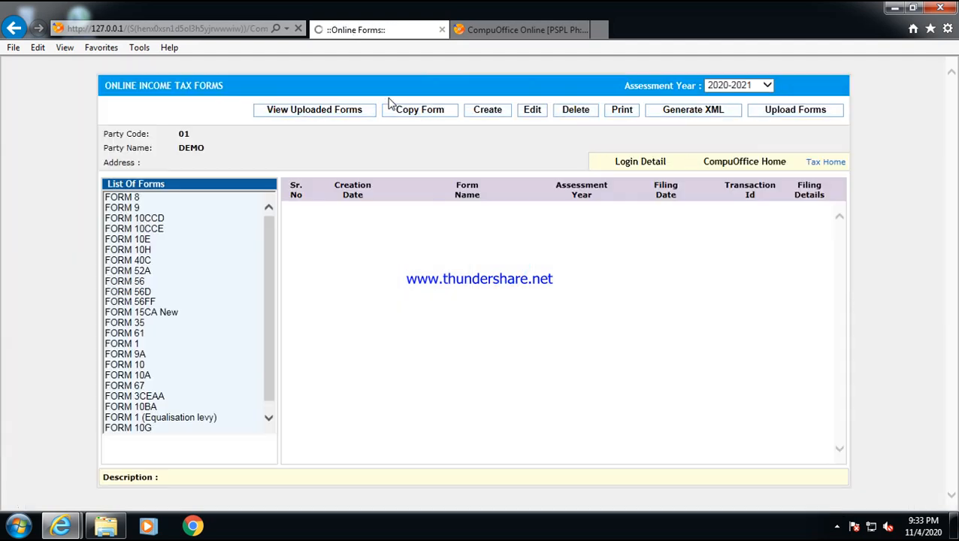
{"action": "left_click", "coordinate": [136, 220]}
{"action": "left_click", "coordinate": [135, 251]}
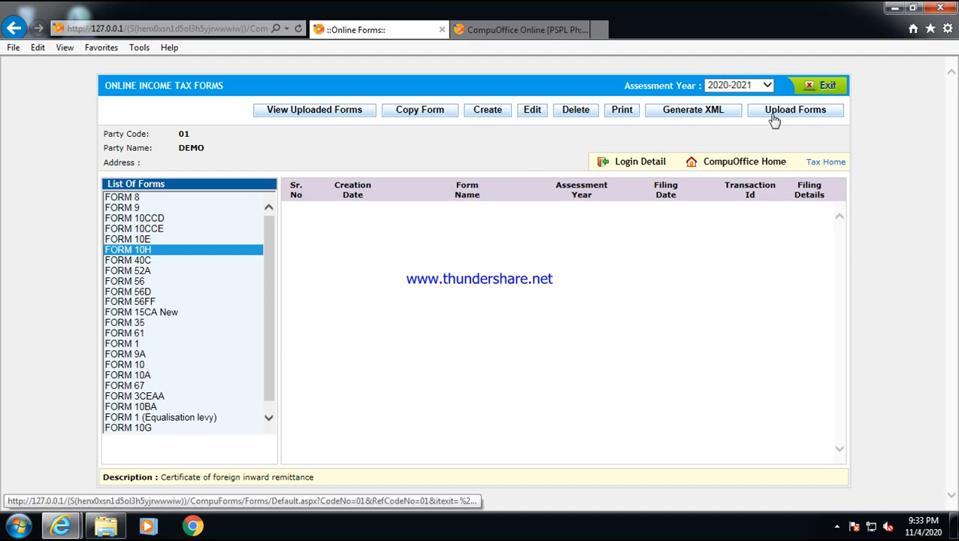
{"action": "left_click", "coordinate": [819, 88]}
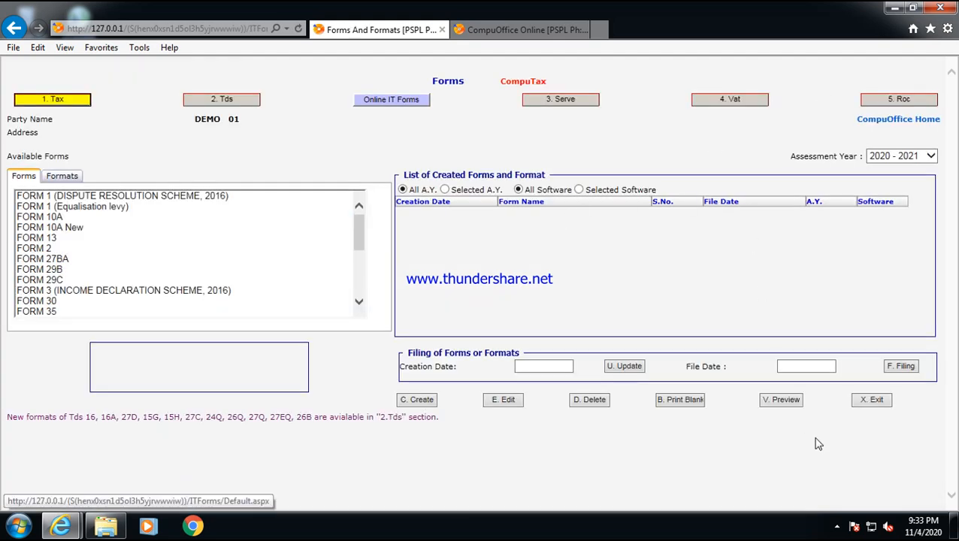
{"action": "left_click", "coordinate": [874, 404]}
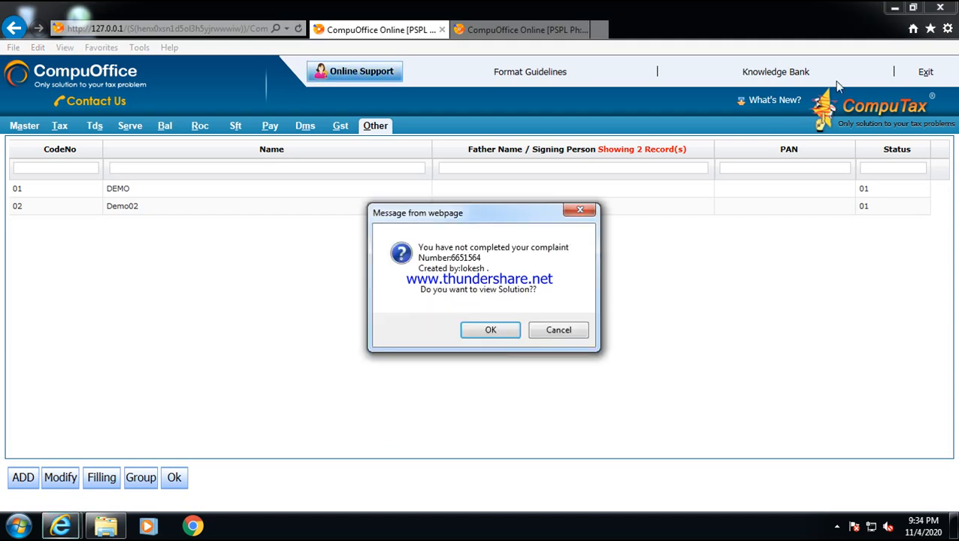
{"action": "left_click", "coordinate": [559, 330]}
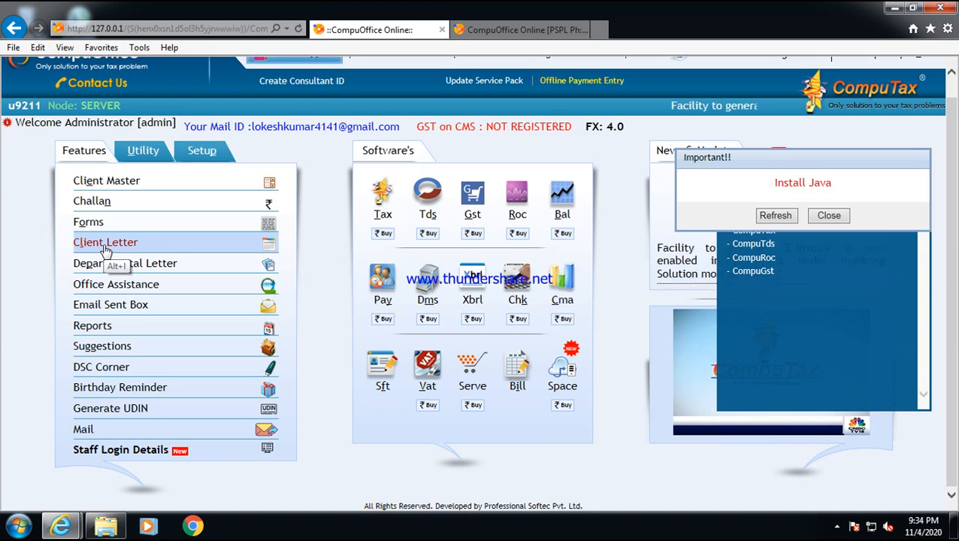
- Open Client Letter and view the Advance Tax Reminder and Return_Remainder templates
{"action": "left_click", "coordinate": [105, 248]}
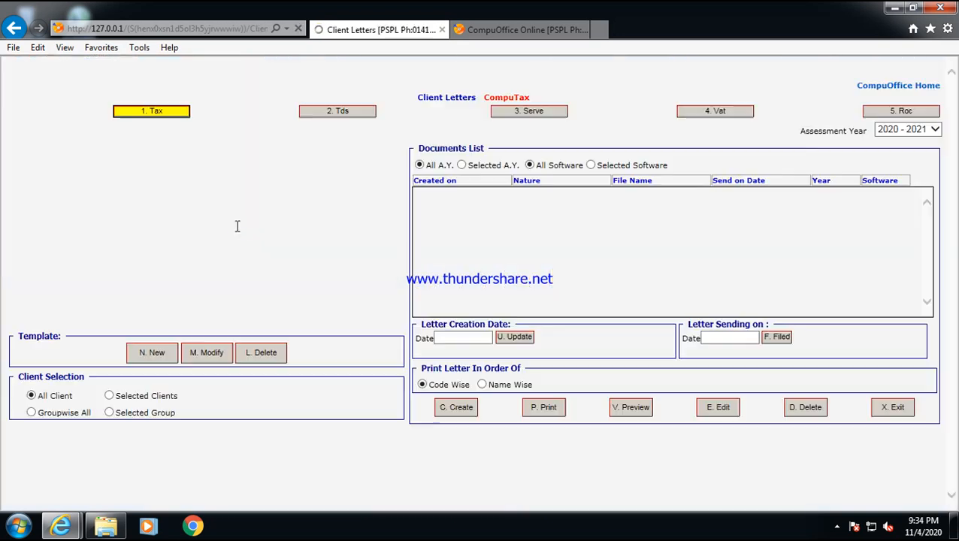
{"action": "left_click", "coordinate": [79, 172]}
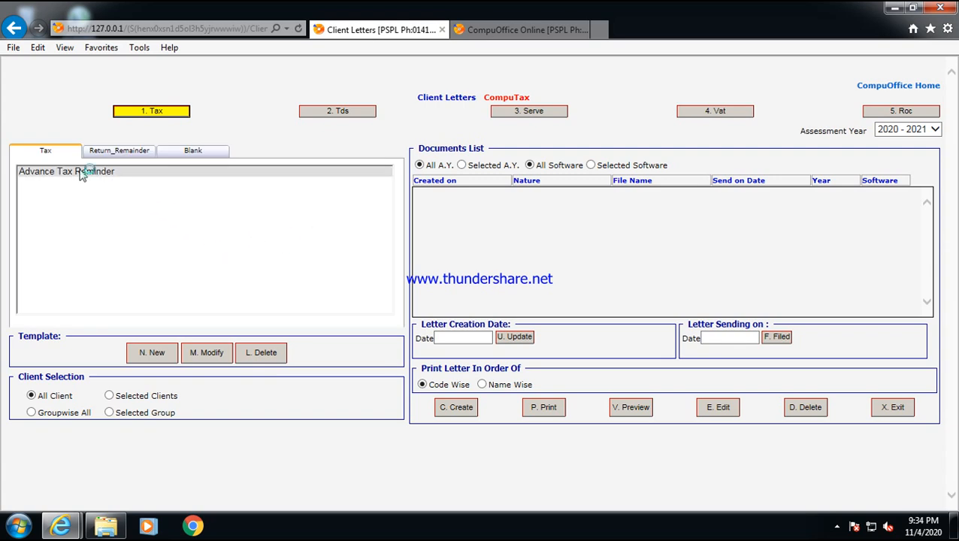
{"action": "left_click", "coordinate": [113, 154]}
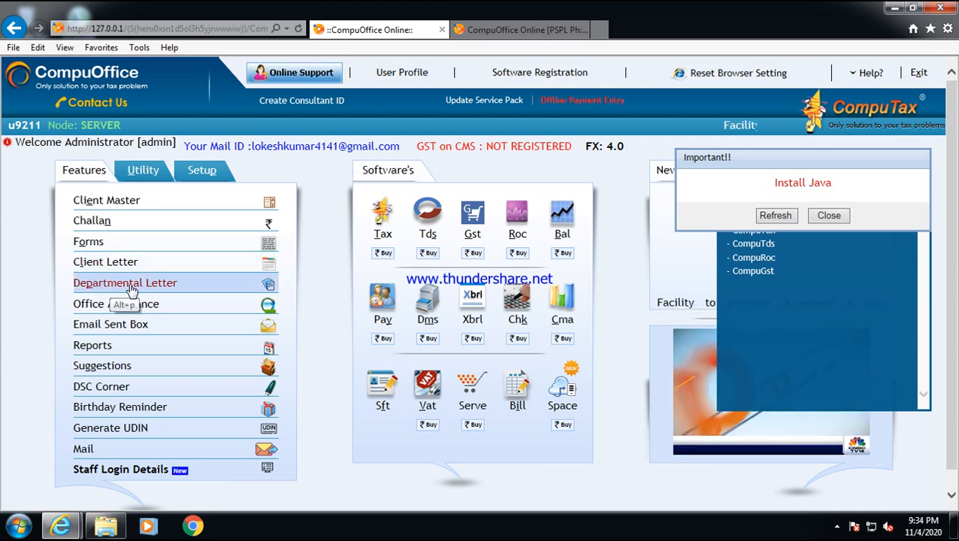
- View the Email Sent Box with its status filter and search options, and exit it
{"action": "left_click", "coordinate": [126, 330]}
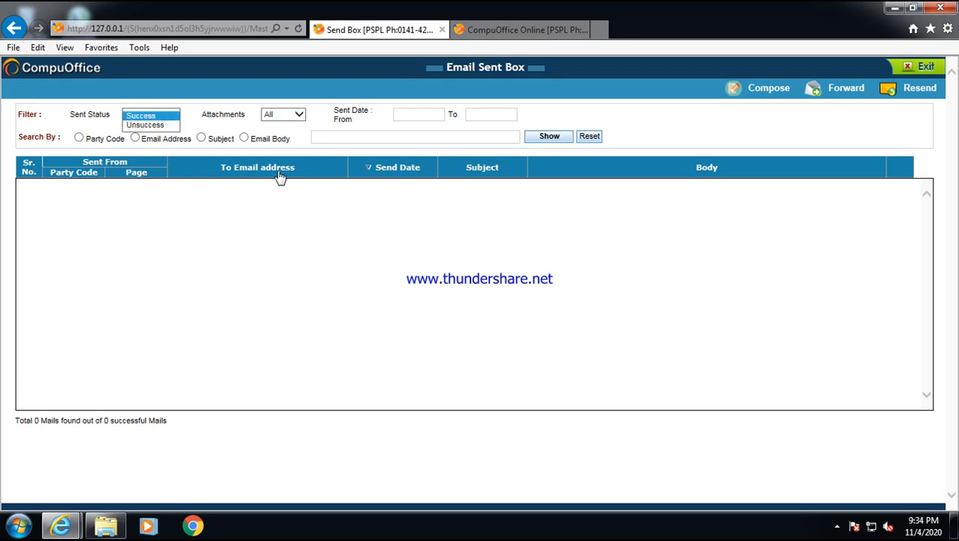
{"action": "left_click", "coordinate": [917, 69]}
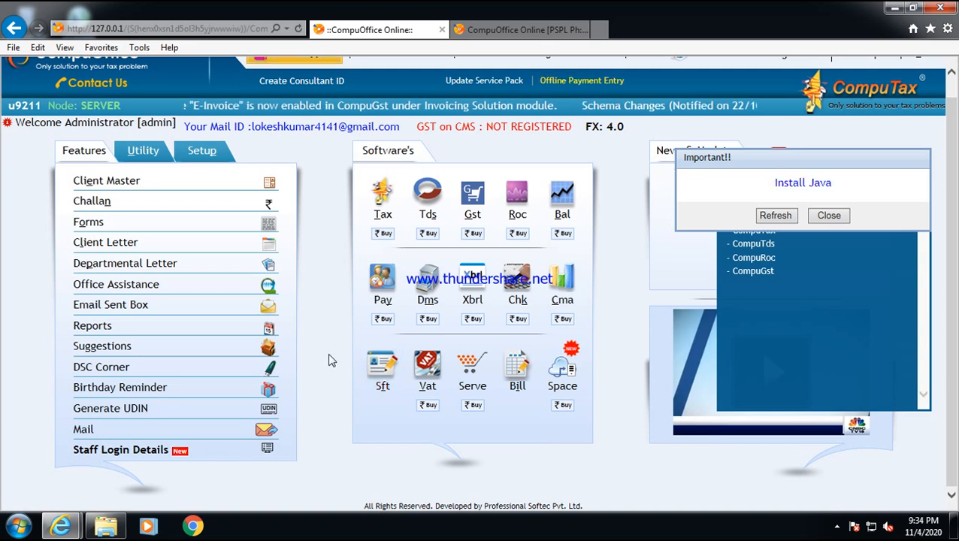
- Open the Tax module's client list and decline the incomplete complaint prompt
{"action": "left_click", "coordinate": [382, 210]}
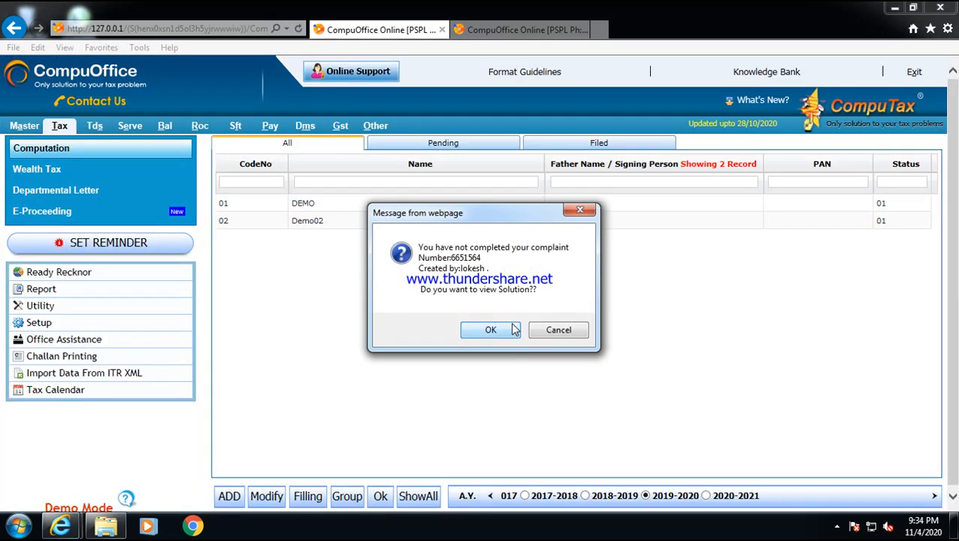
{"action": "left_click", "coordinate": [556, 329]}
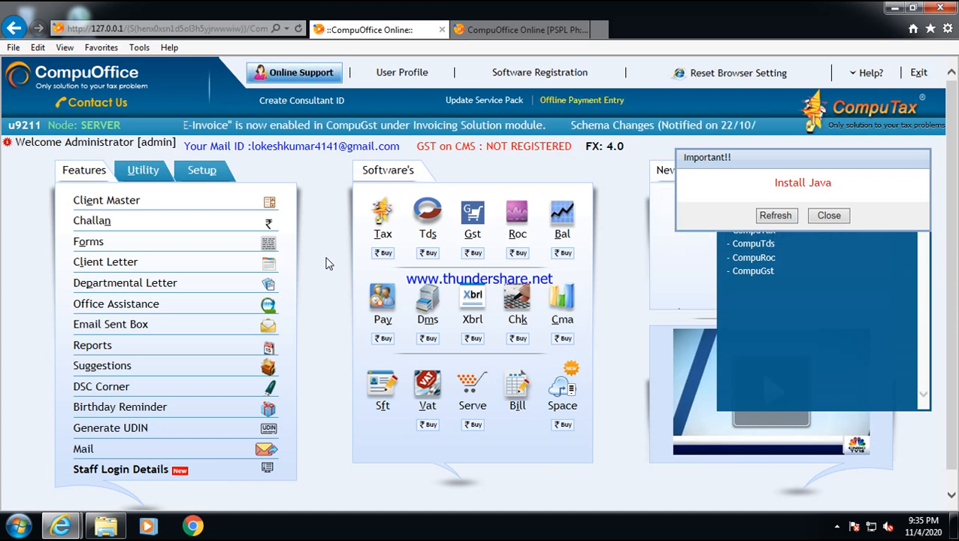
{"action": "left_click", "coordinate": [835, 525]}
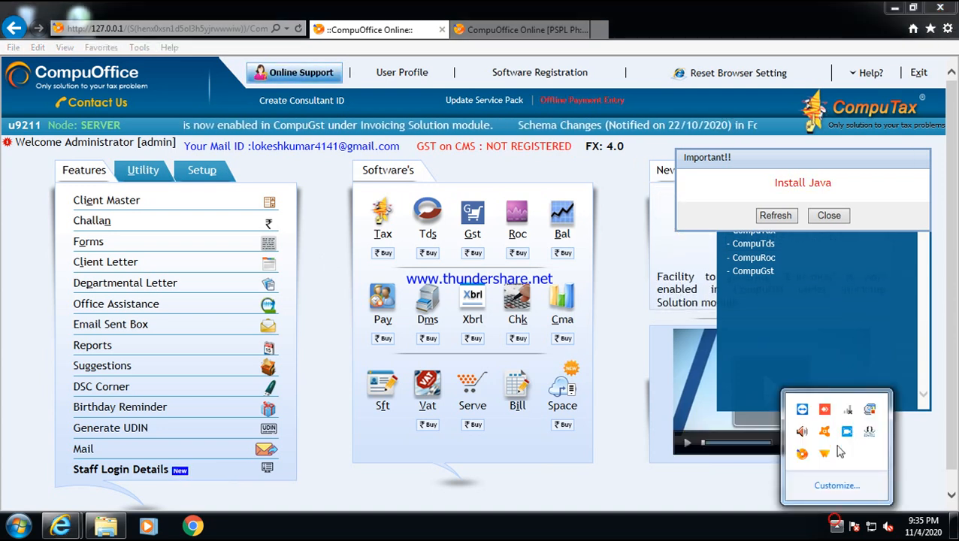